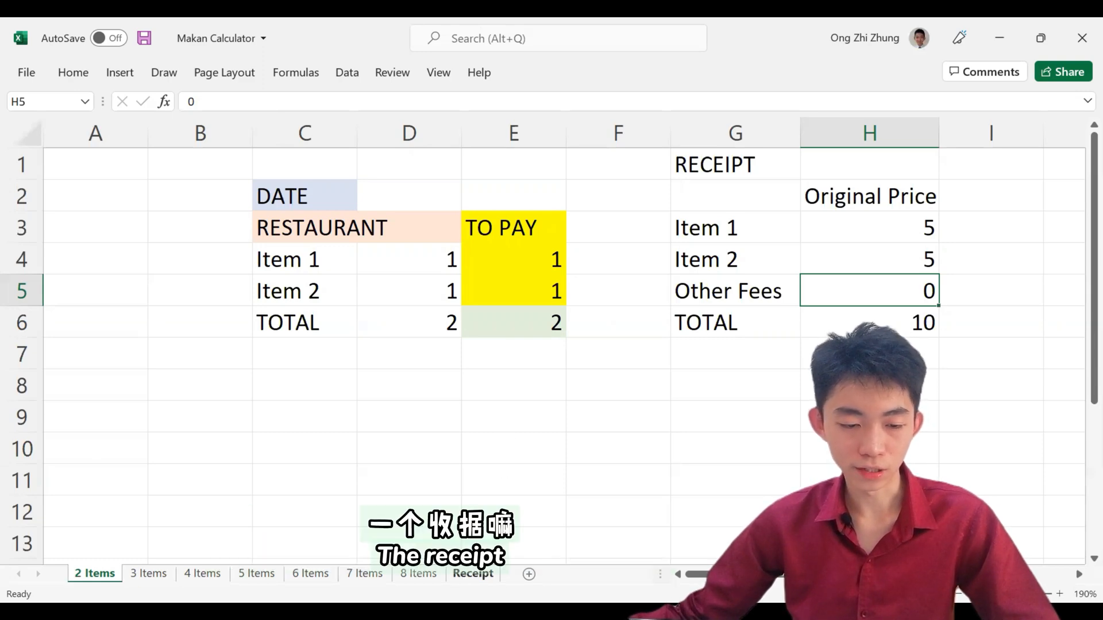
Step: Open the Receipt sheet and examine the item prices, discount, voucher and total on the first order receipt
{"action": "left_click", "coordinate": [473, 574]}
{"action": "left_click", "coordinate": [152, 309]}
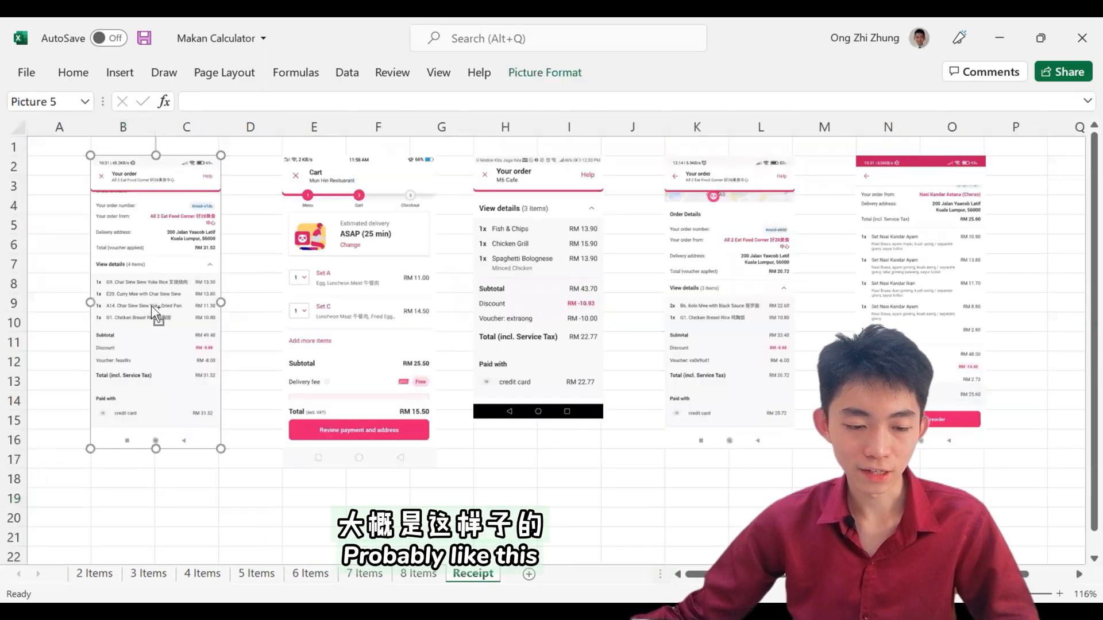
{"action": "scroll", "coordinate": [155, 313], "scroll_direction": "up", "scroll_amount": 4, "text": "ctrl"}
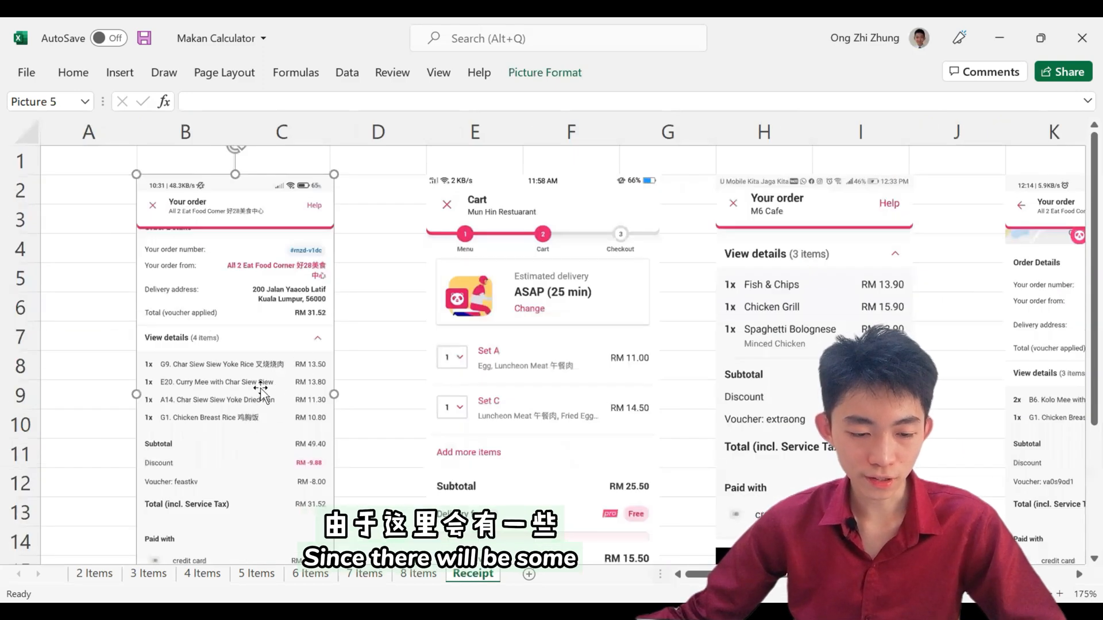
{"action": "scroll", "coordinate": [261, 391], "scroll_direction": "down", "scroll_amount": 2}
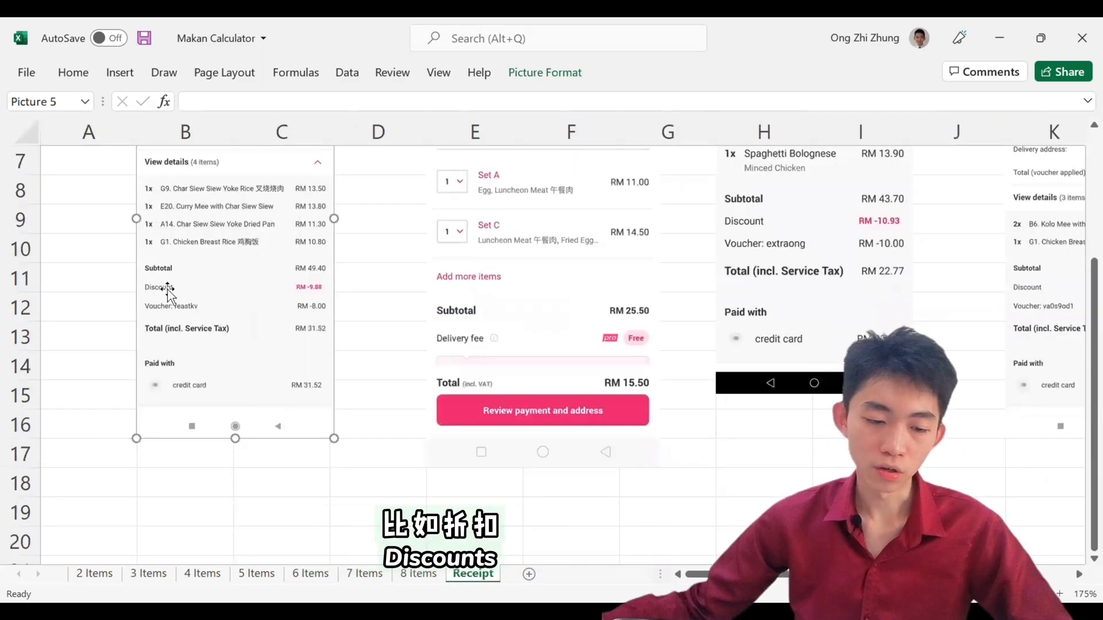
{"action": "scroll", "coordinate": [167, 289], "scroll_direction": "up", "scroll_amount": 2, "text": "ctrl"}
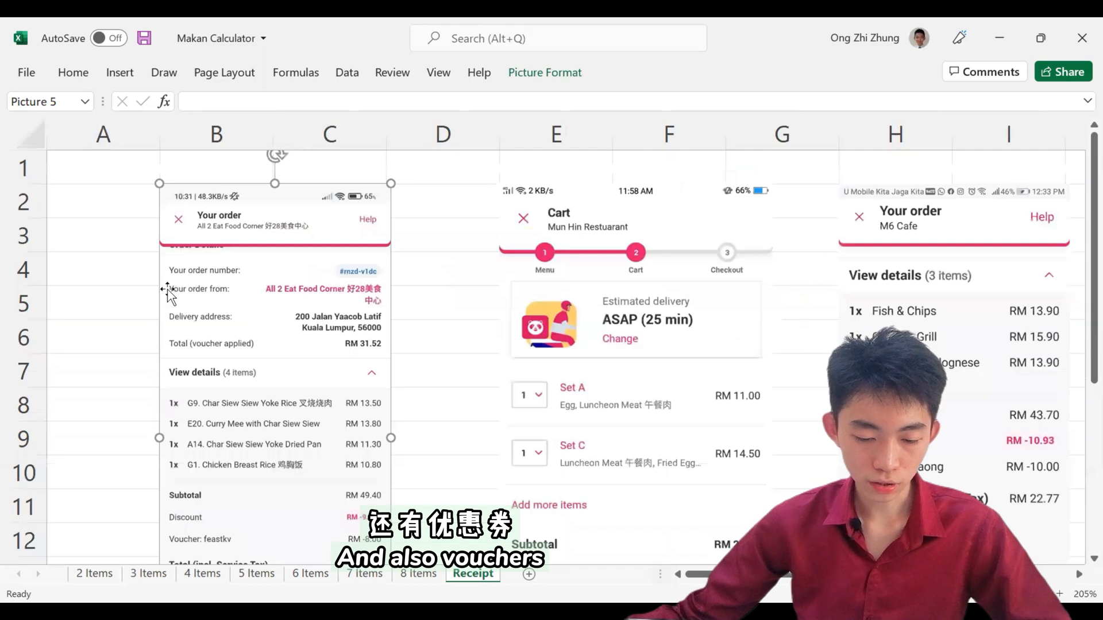
{"action": "scroll", "coordinate": [170, 287], "scroll_direction": "down", "scroll_amount": 3}
{"action": "scroll", "coordinate": [170, 286], "scroll_direction": "up", "scroll_amount": 2}
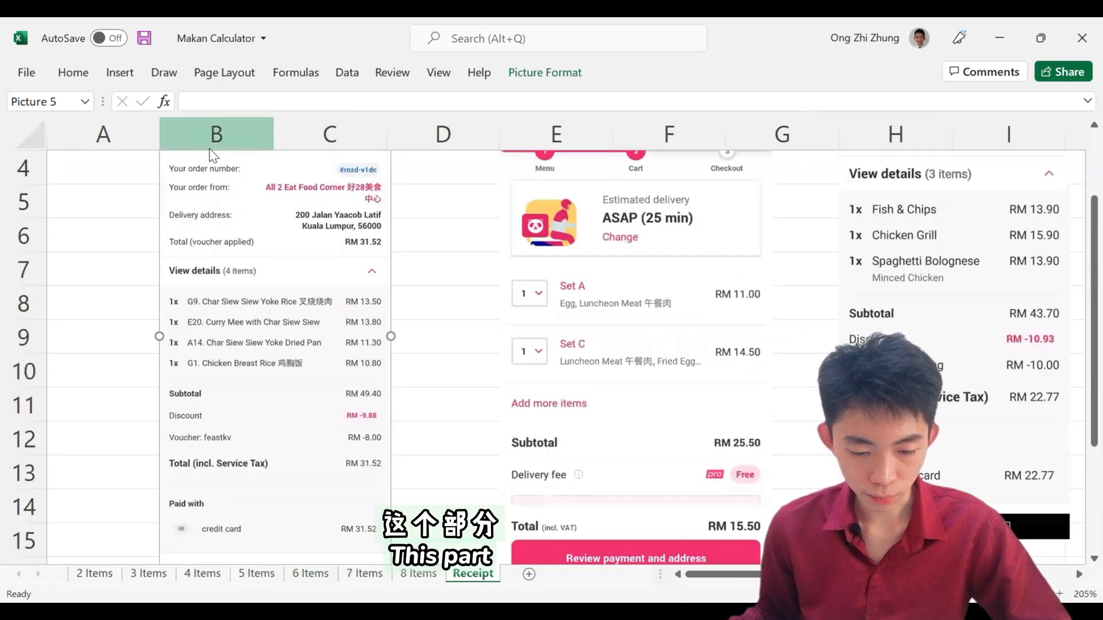
{"action": "key", "text": "Escape"}
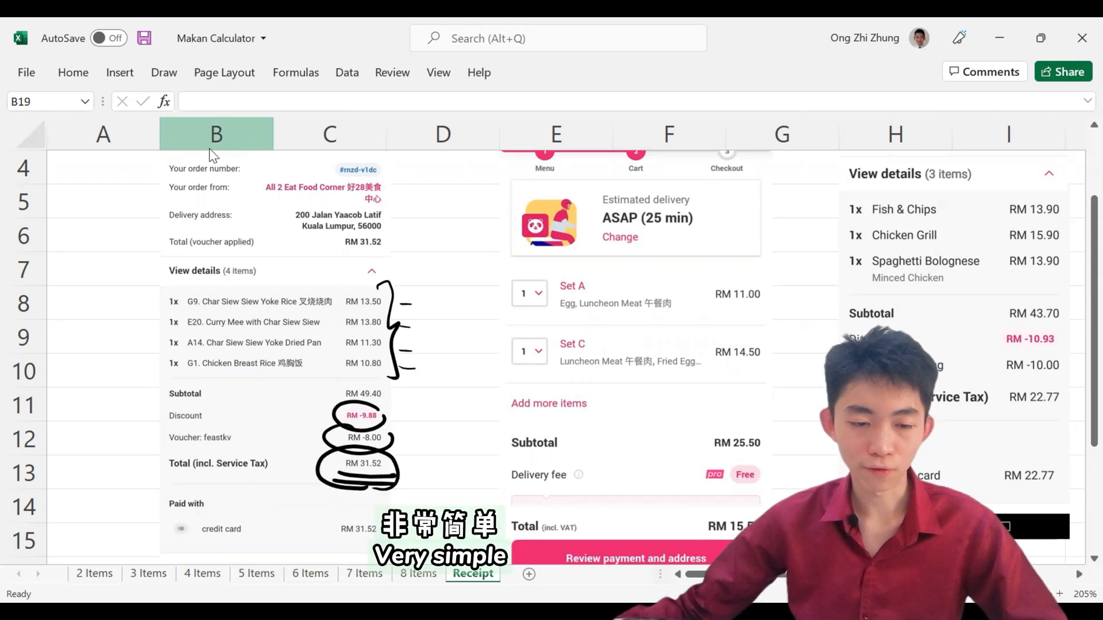
Step: Copy the first receipt picture from the Receipt sheet into the 4 Items sheet, beside the table at F2
{"action": "left_click", "coordinate": [248, 276]}
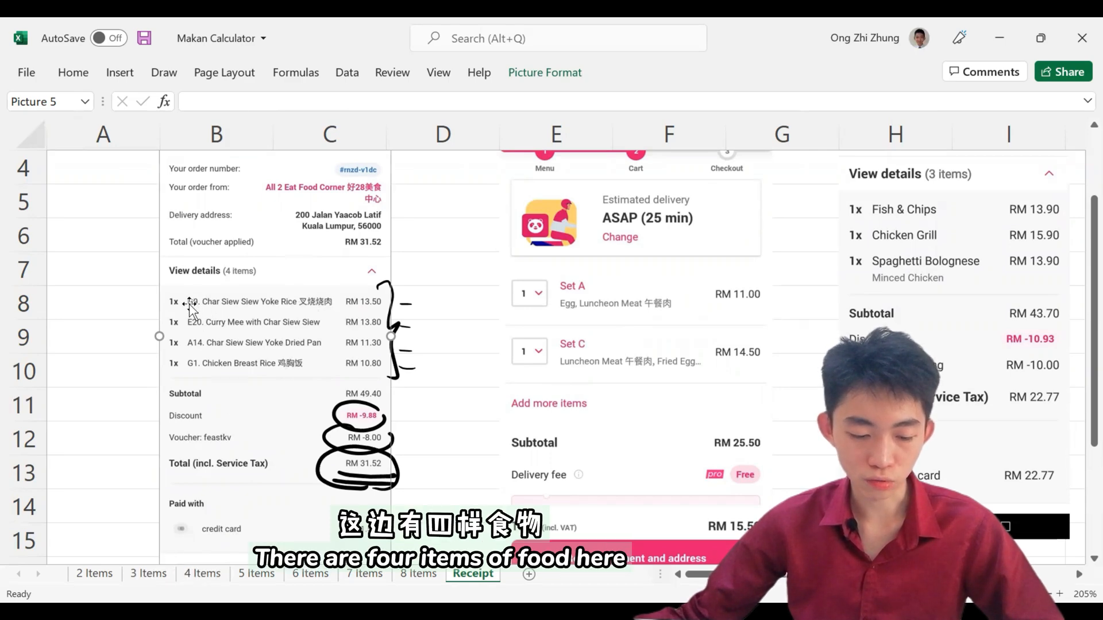
{"action": "left_click", "coordinate": [203, 573]}
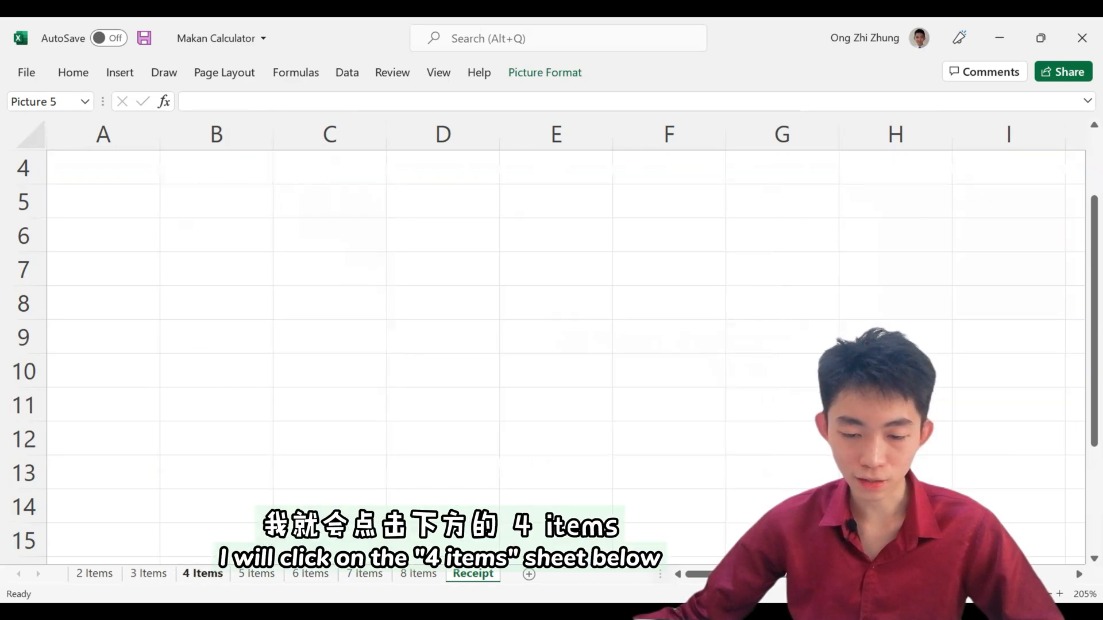
{"action": "left_click", "coordinate": [644, 204]}
{"action": "key", "text": "ctrl+v"}
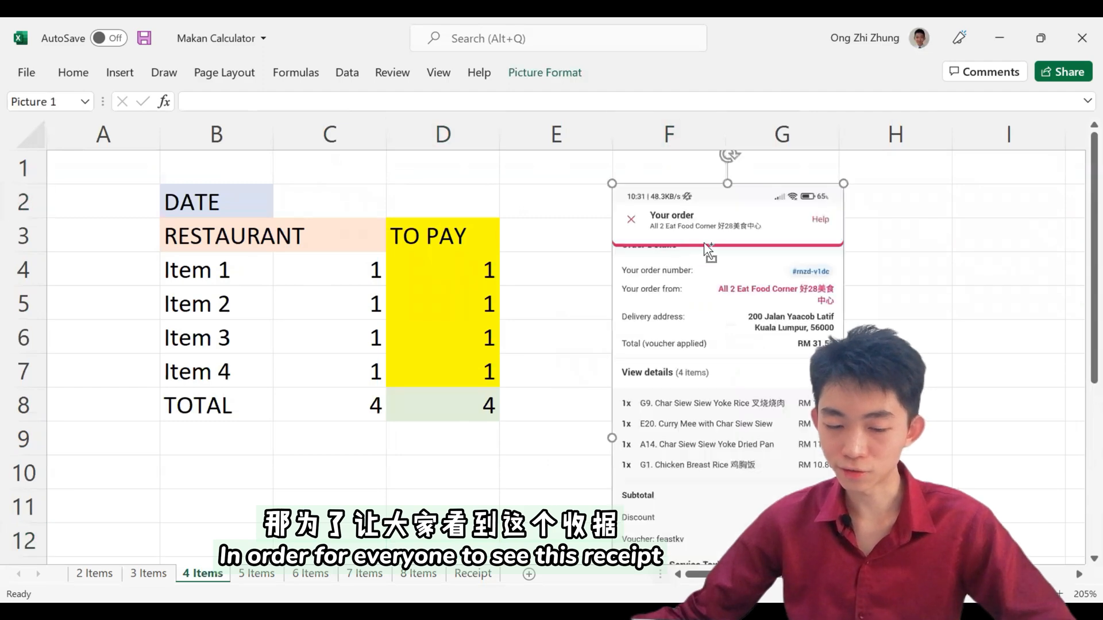
{"action": "scroll", "coordinate": [811, 344], "scroll_direction": "down", "scroll_amount": 1}
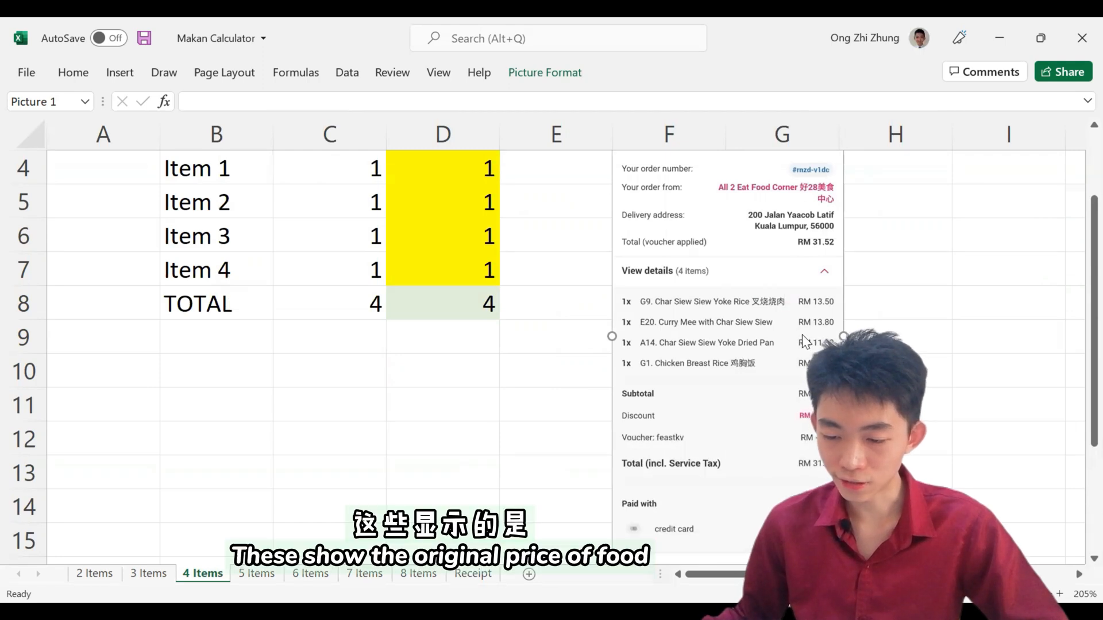
{"action": "key", "text": "Escape"}
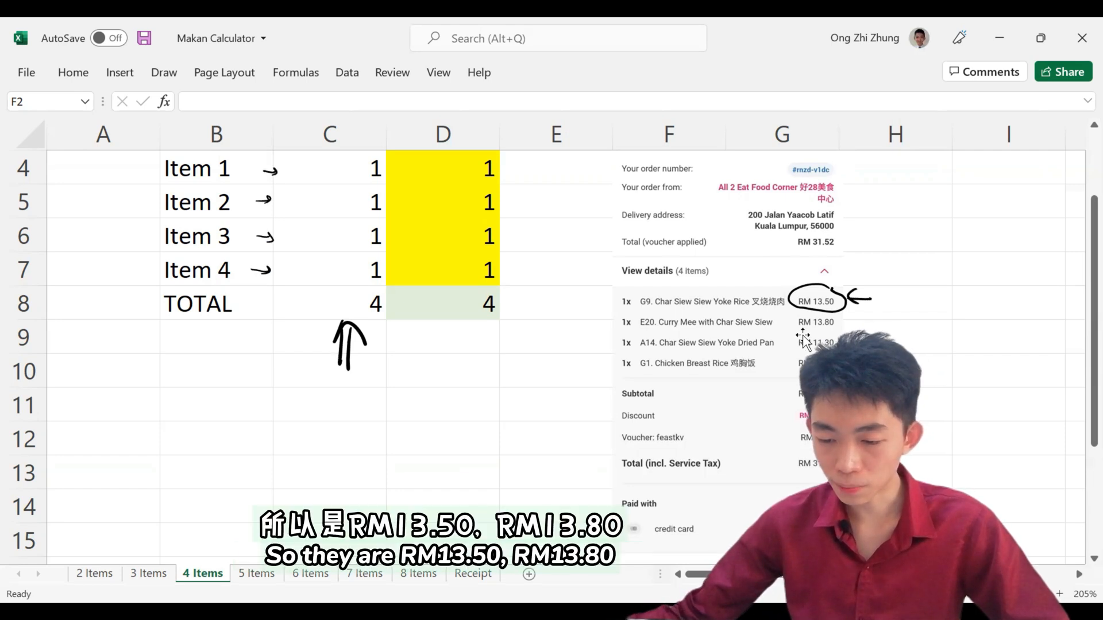
Step: Enter the original prices 13.5, 13.8, 11.3 and 10.8 for Items 1 to 4 in C4:C7
{"action": "scroll", "coordinate": [804, 342], "scroll_direction": "up", "scroll_amount": 1}
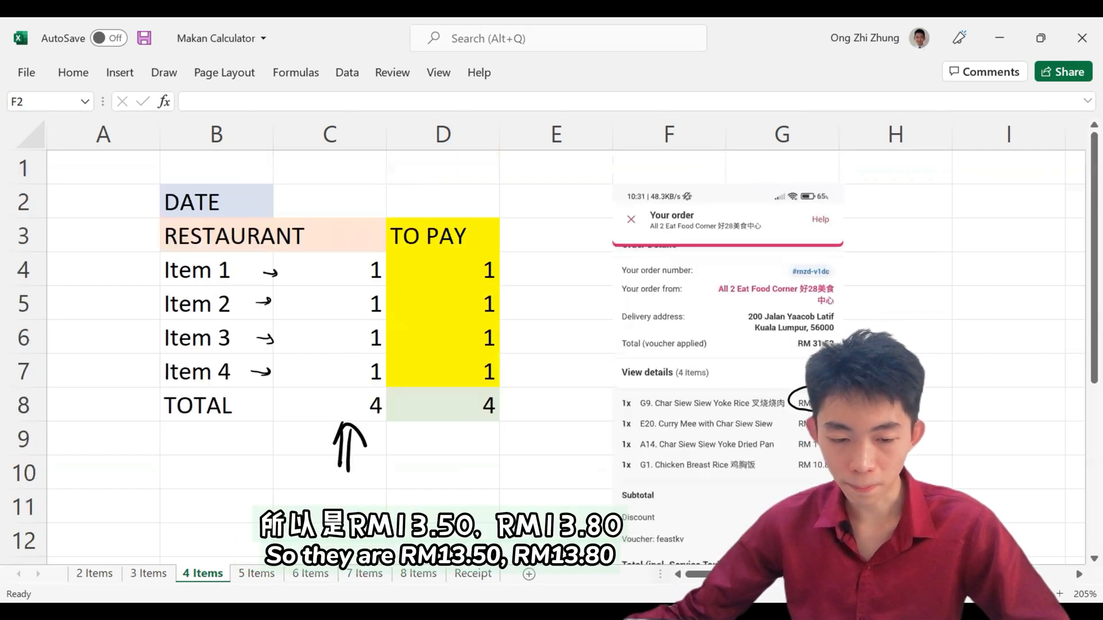
{"action": "left_click", "coordinate": [367, 284]}
{"action": "type", "text": "13.5"}
{"action": "key", "text": "Return"}
{"action": "type", "text": "13"}
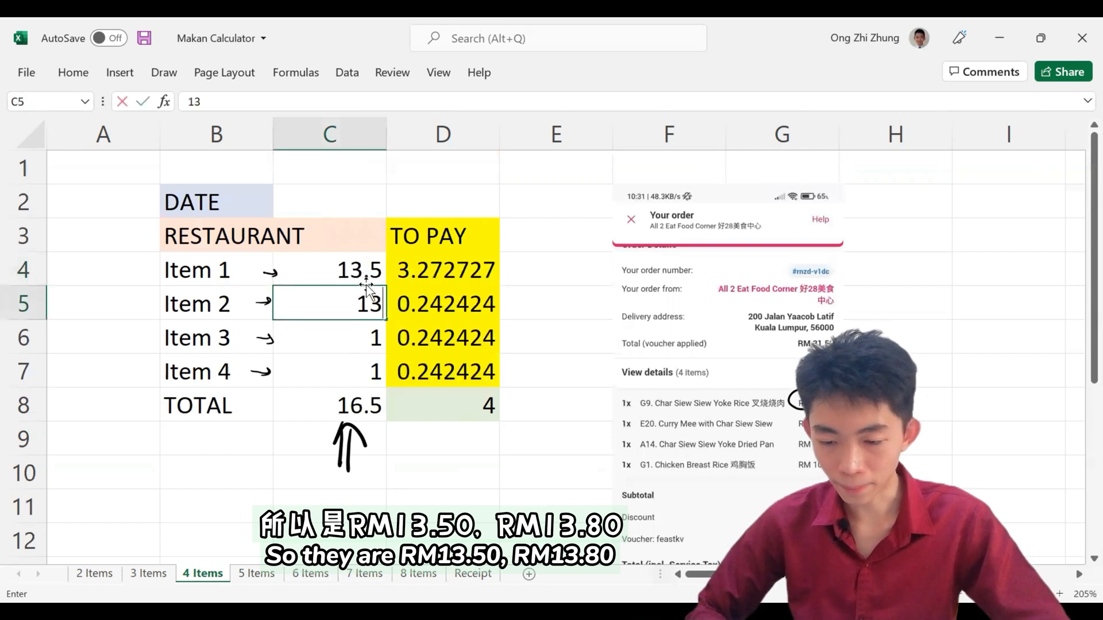
{"action": "type", "text": ".8"}
{"action": "key", "text": "Return"}
{"action": "type", "text": "11.3"}
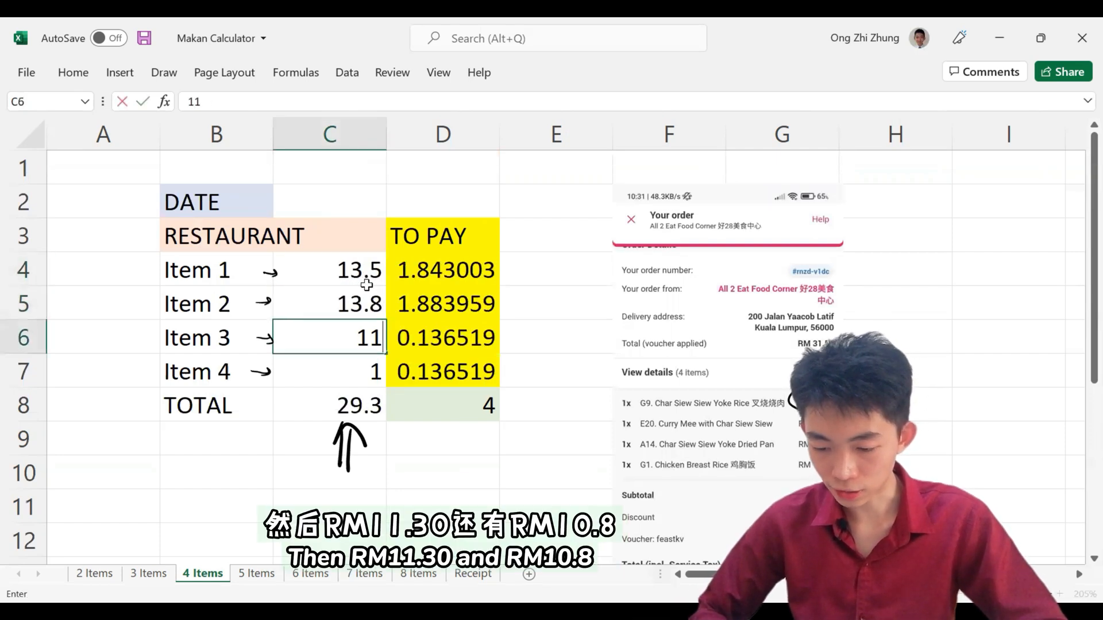
{"action": "key", "text": "Return"}
{"action": "type", "text": "10.8"}
{"action": "key", "text": "Return"}
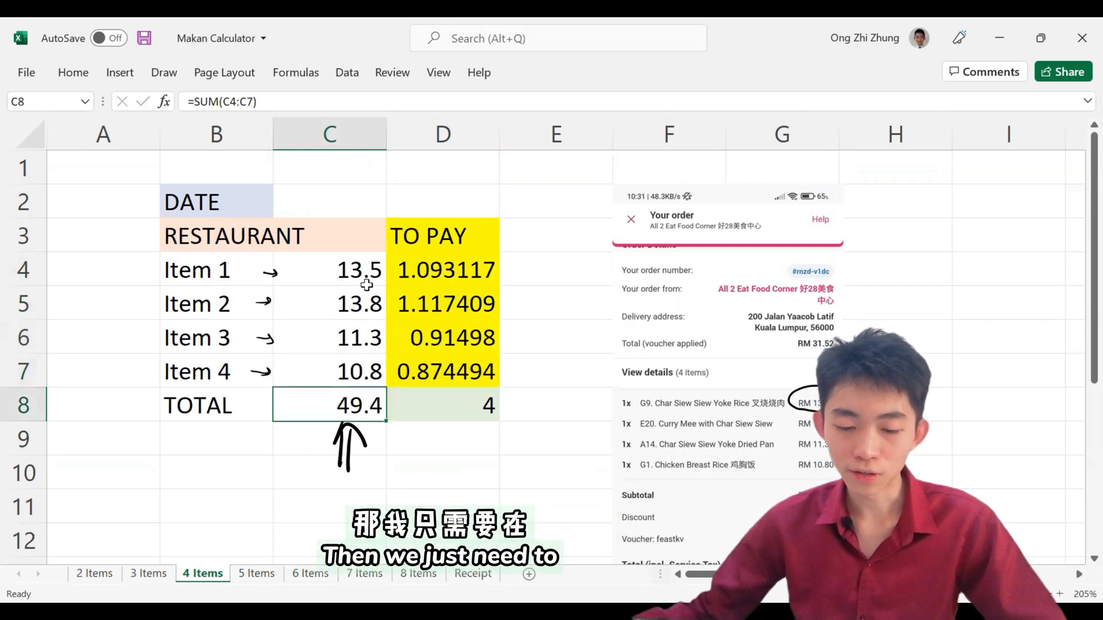
Step: Set the TOTAL amount to pay in D8 to 31.52, the final total on the receipt
{"action": "key", "text": "Right"}
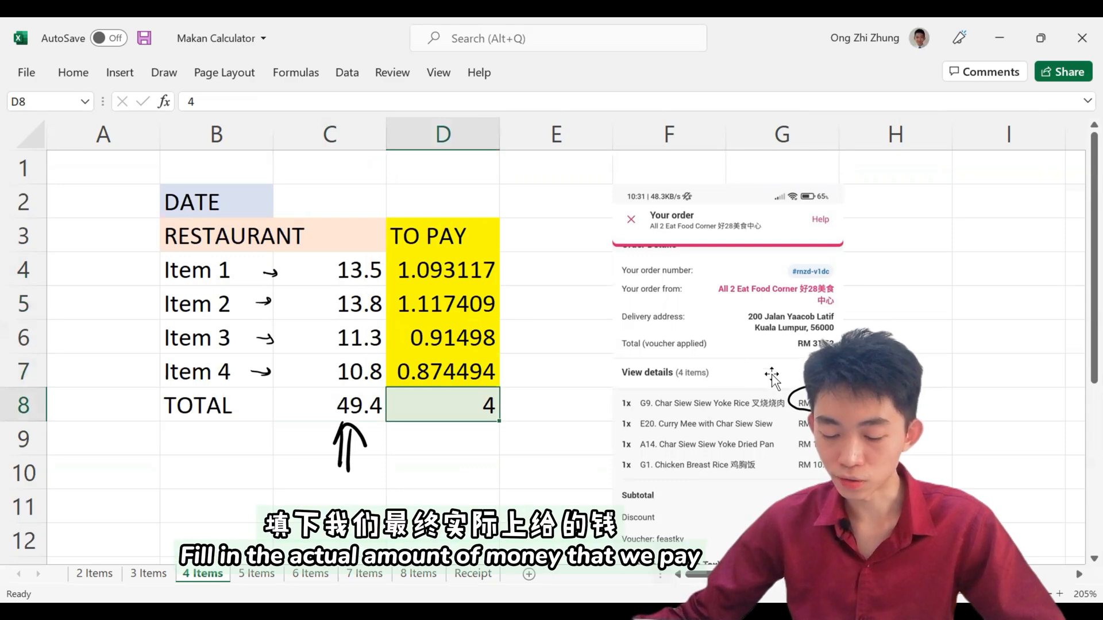
{"action": "scroll", "coordinate": [803, 384], "scroll_direction": "down", "scroll_amount": 1}
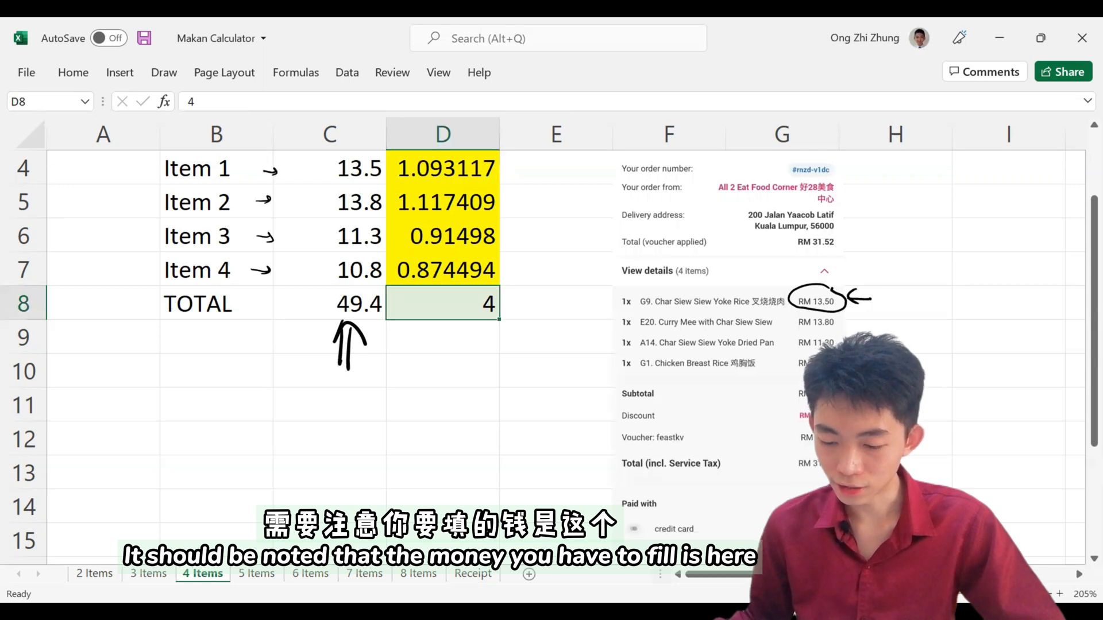
{"action": "left_click_drag", "start_coordinate": [814, 449], "coordinate": [789, 472]}
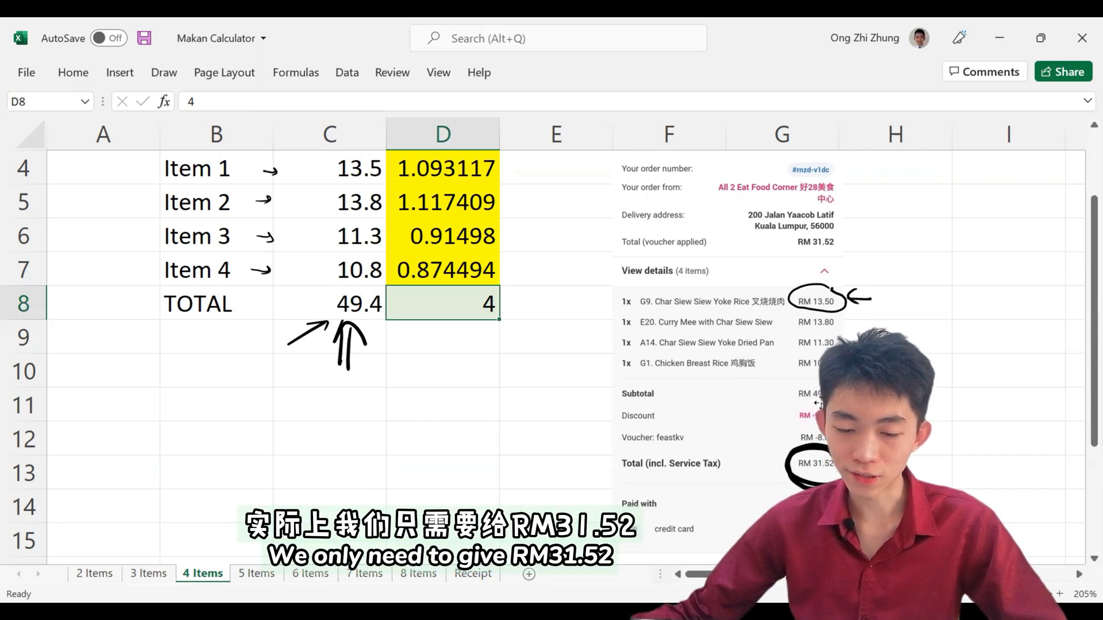
{"action": "type", "text": "31.52"}
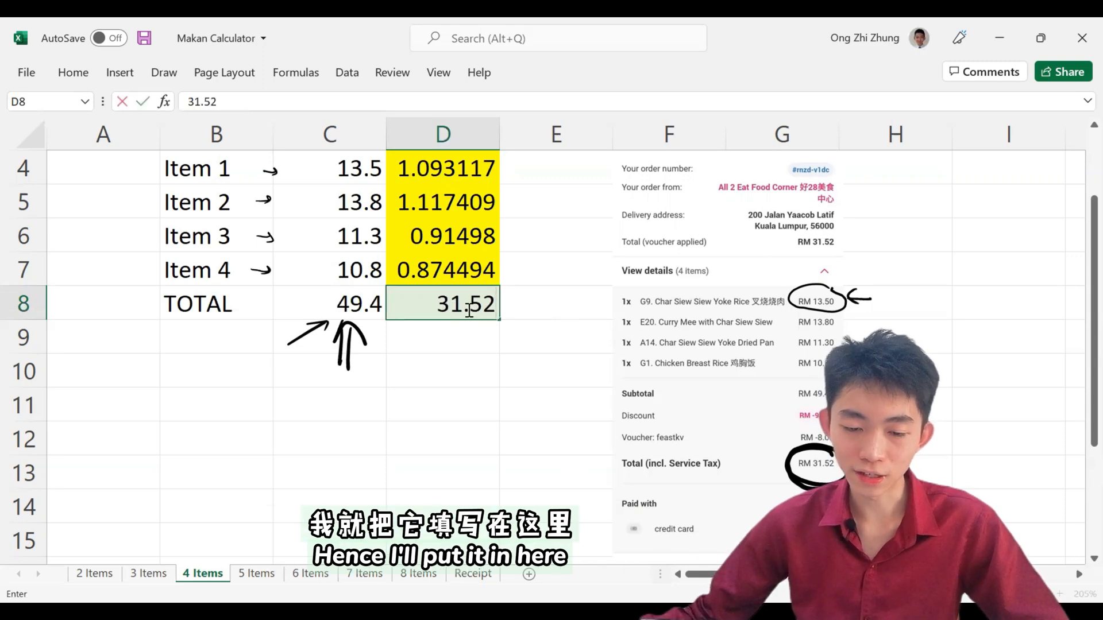
{"action": "scroll", "coordinate": [469, 310], "scroll_direction": "up", "scroll_amount": 1}
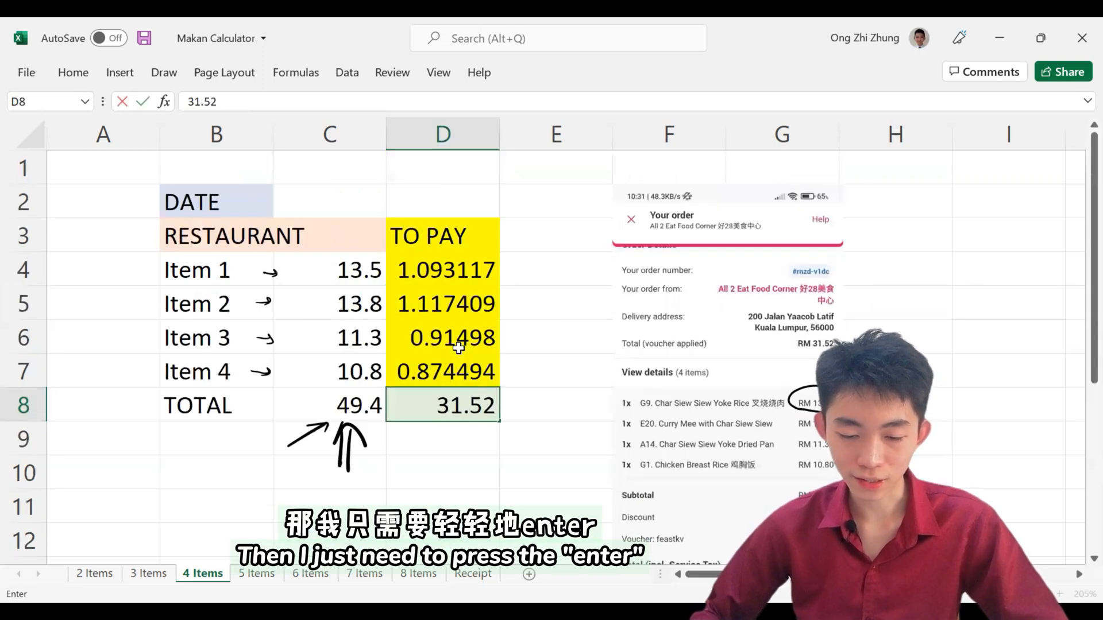
{"action": "key", "text": "Return"}
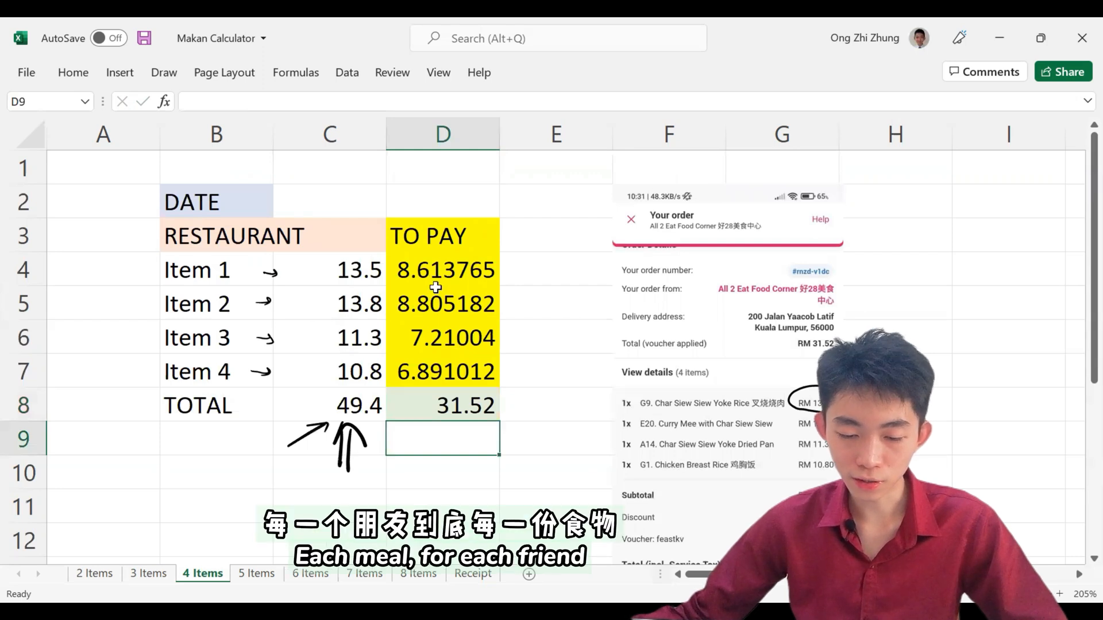
Step: Copy the whole bill table B2:D8, from DATE to the TOTAL row
{"action": "left_click_drag", "start_coordinate": [448, 270], "coordinate": [446, 378]}
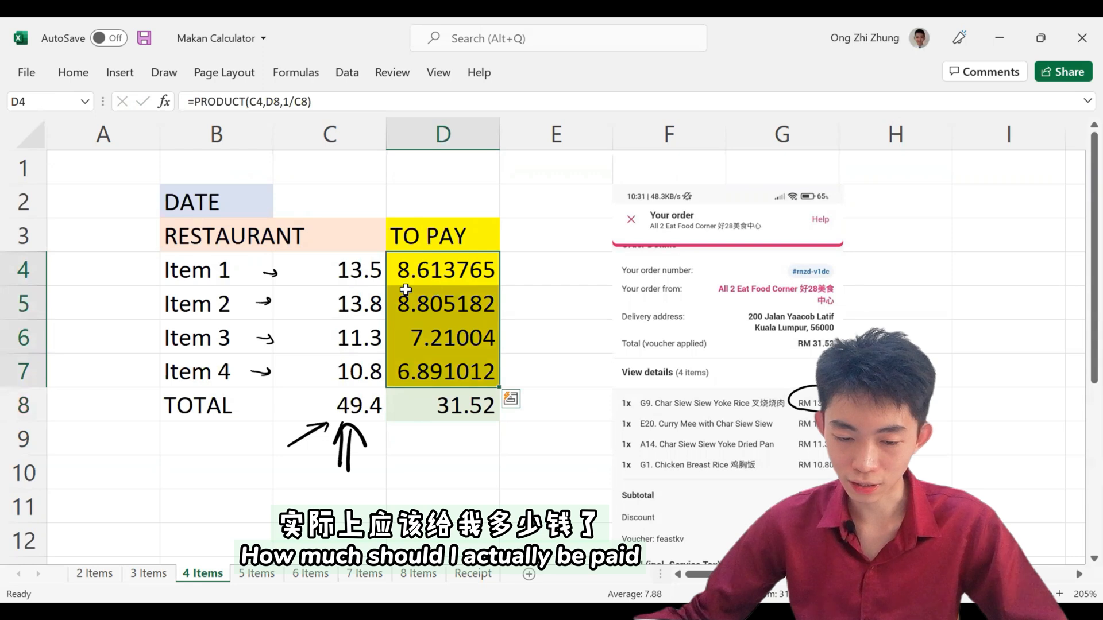
{"action": "left_click", "coordinate": [541, 327]}
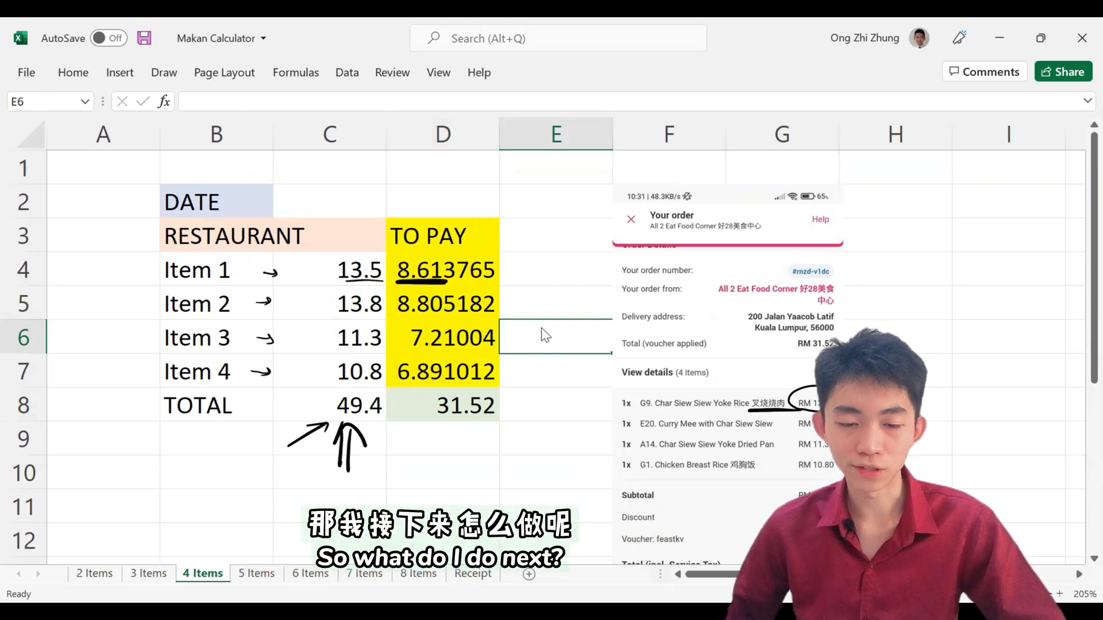
{"action": "left_click_drag", "start_coordinate": [200, 190], "coordinate": [383, 404]}
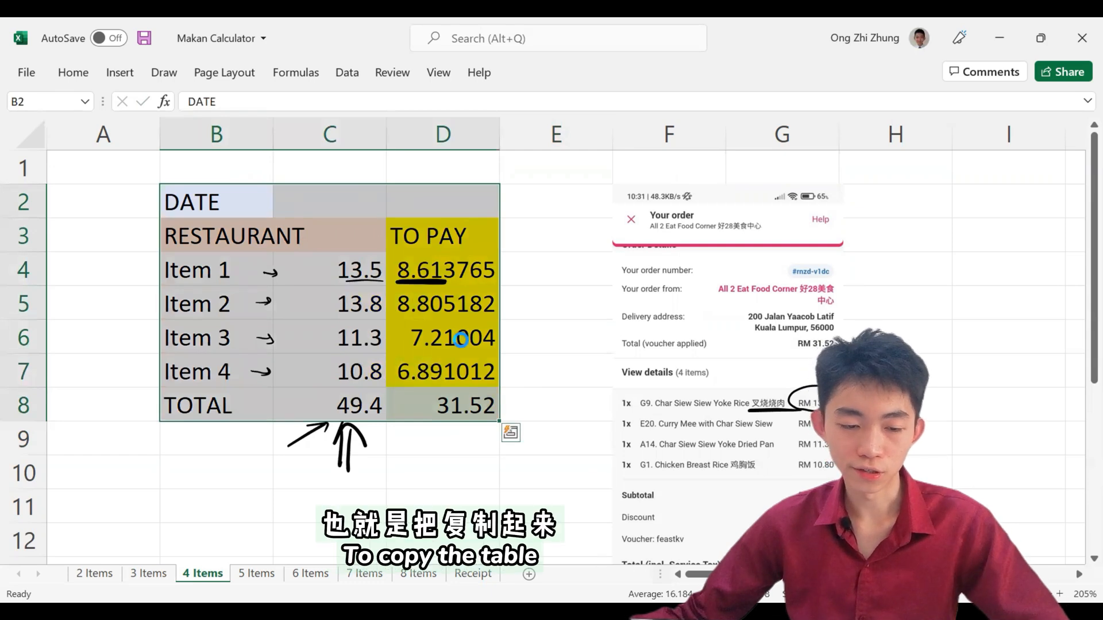
{"action": "key", "text": "ctrl+c"}
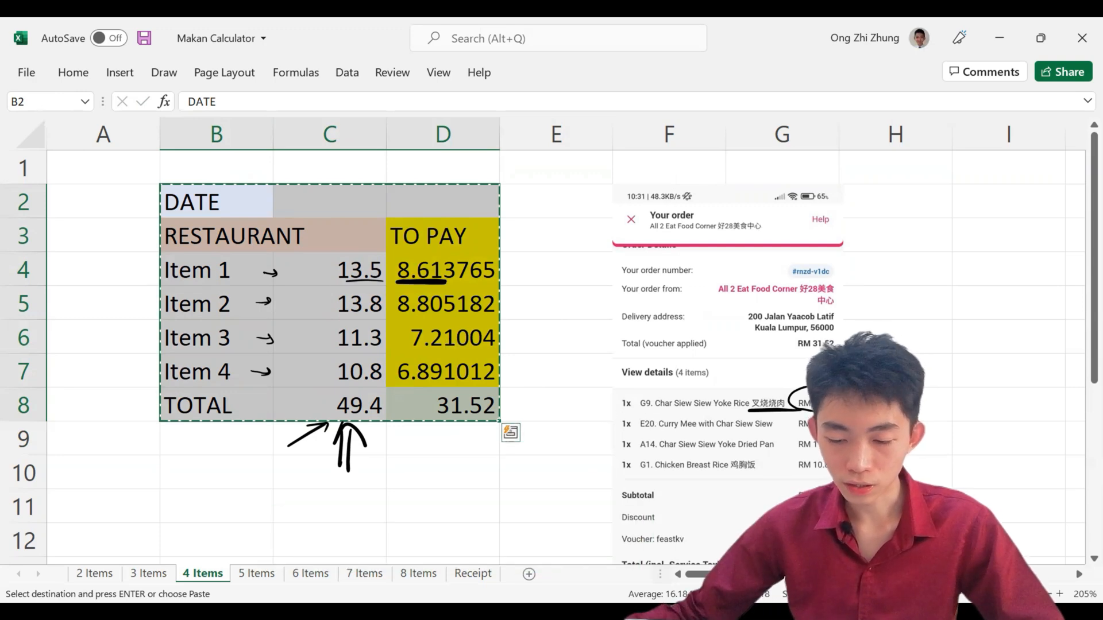
{"action": "left_click", "coordinate": [596, 363]}
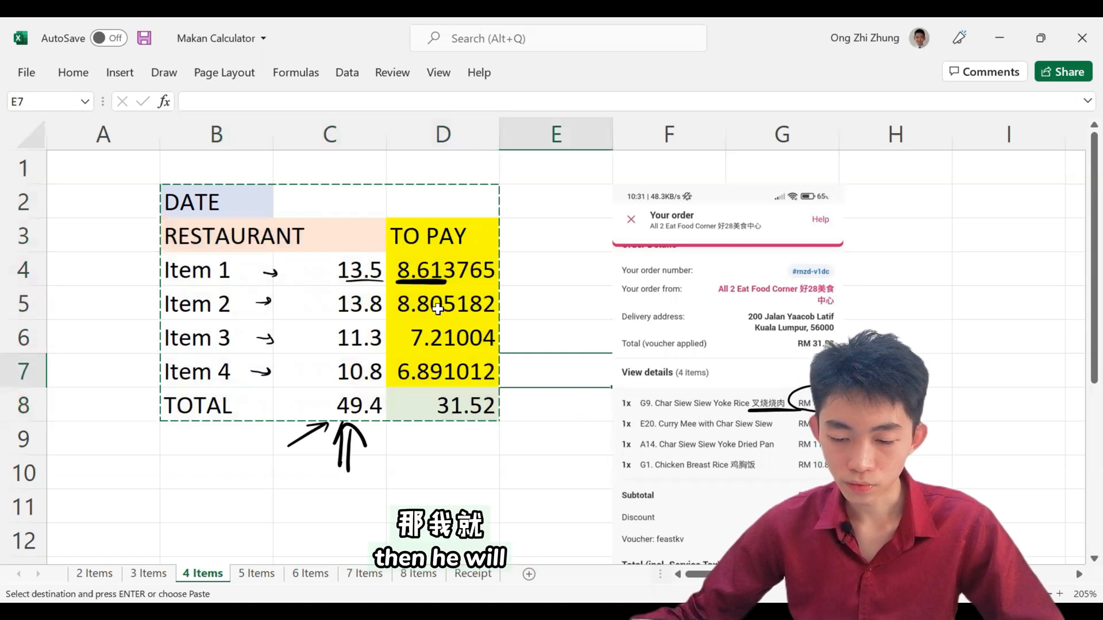
{"action": "left_click", "coordinate": [678, 409]}
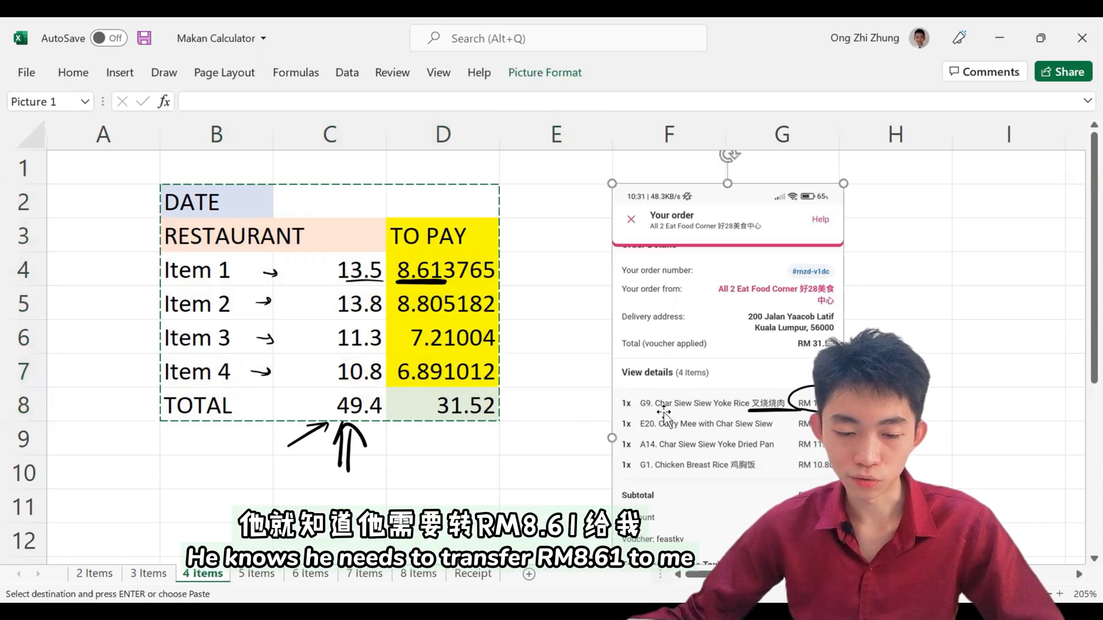
{"action": "left_click", "coordinate": [415, 283]}
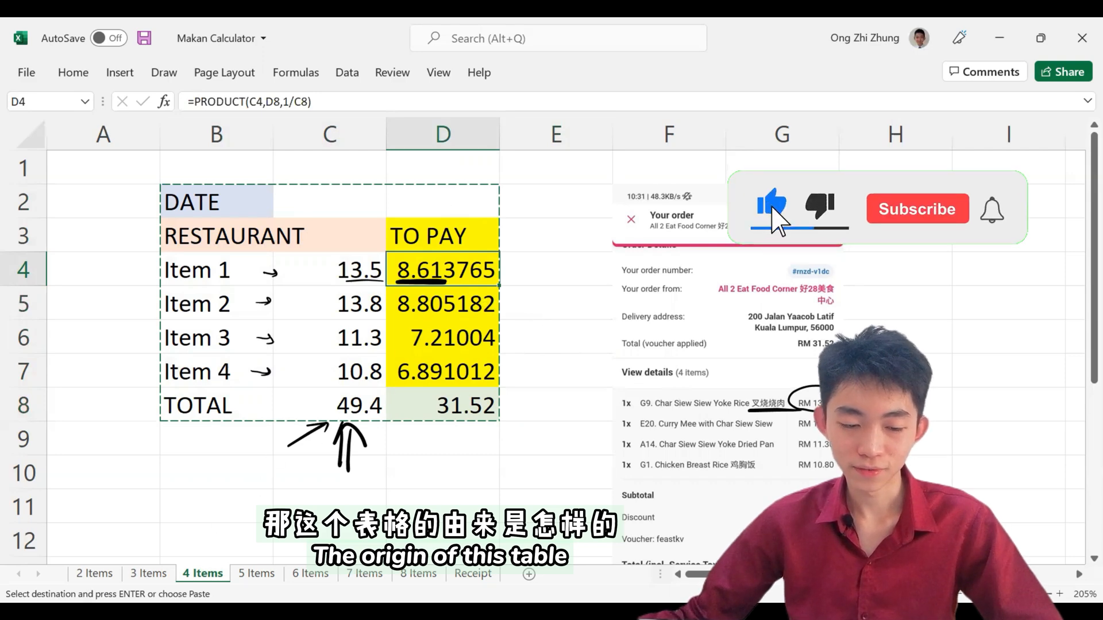
Step: Open the 2 Items sheet and examine the sample receipt's item prices, other fees and total in G1:H6
{"action": "left_click", "coordinate": [151, 573]}
{"action": "left_click", "coordinate": [95, 574]}
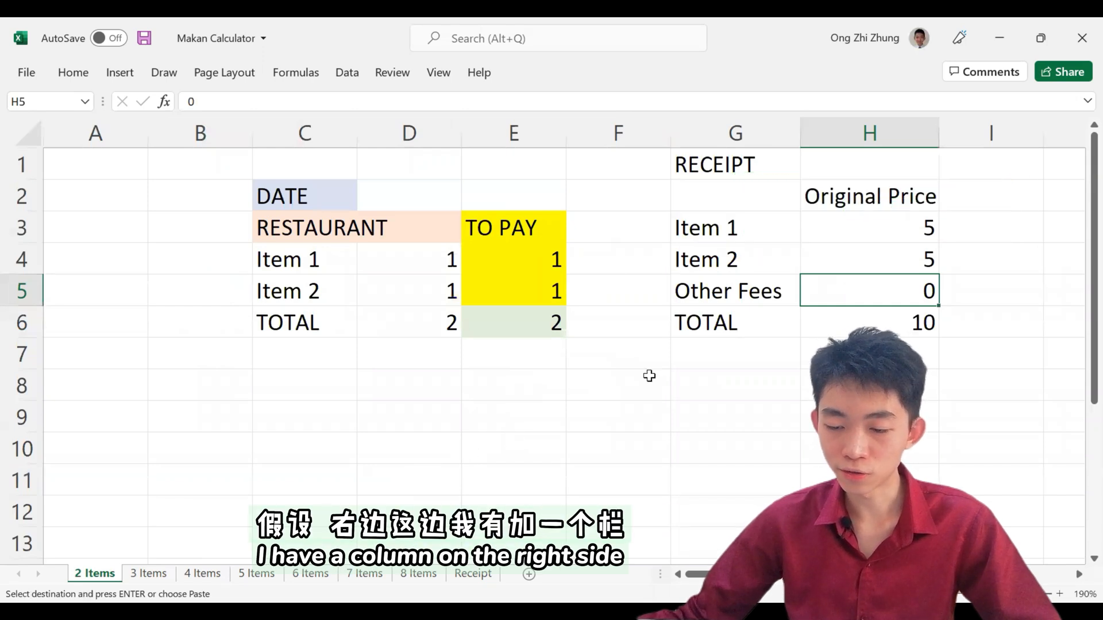
{"action": "left_click_drag", "start_coordinate": [729, 179], "coordinate": [862, 316]}
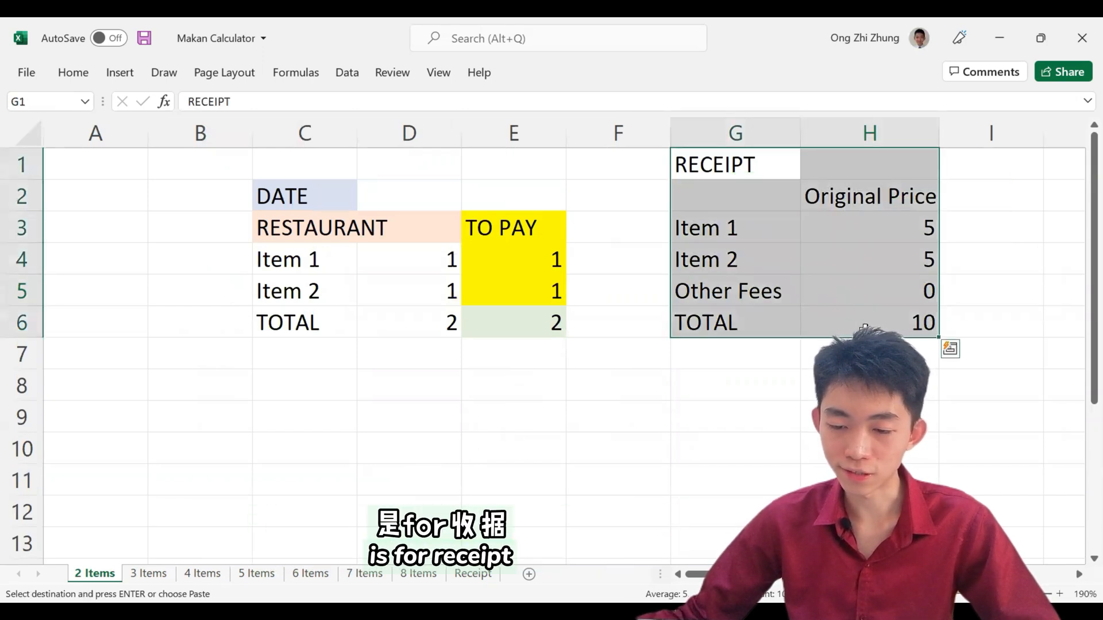
{"action": "left_click", "coordinate": [858, 230]}
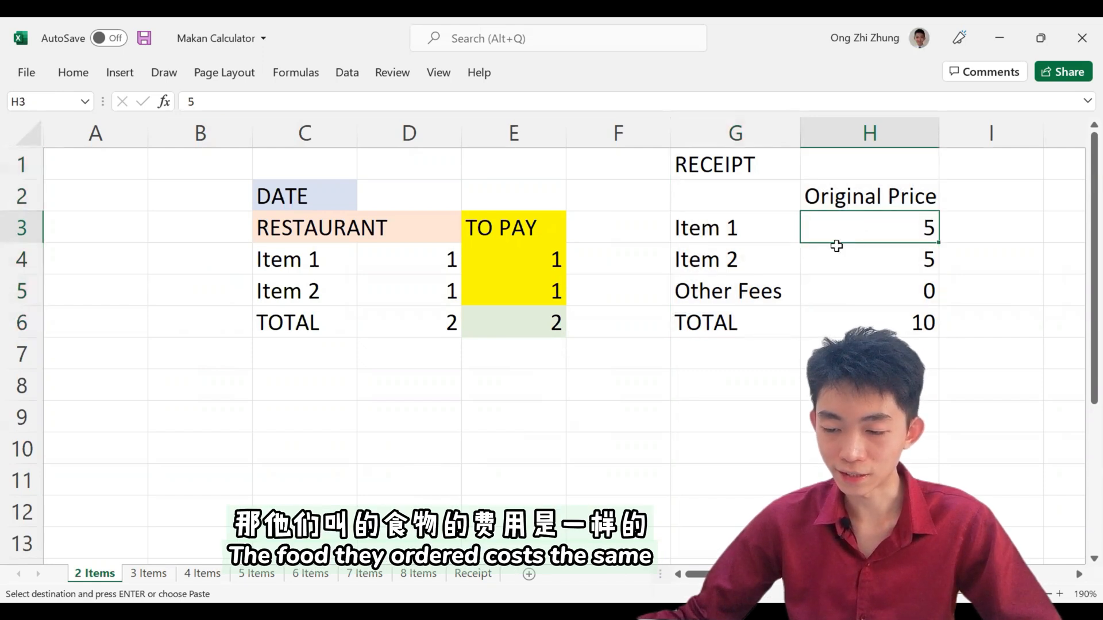
{"action": "left_click", "coordinate": [869, 253]}
{"action": "left_click", "coordinate": [877, 240]}
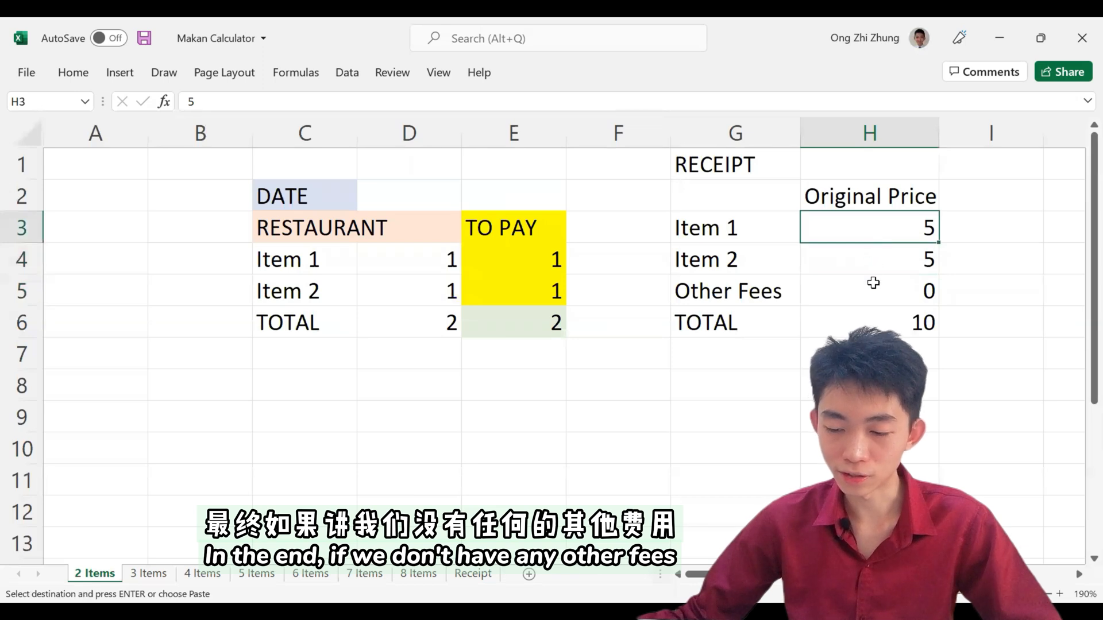
{"action": "left_click", "coordinate": [873, 283]}
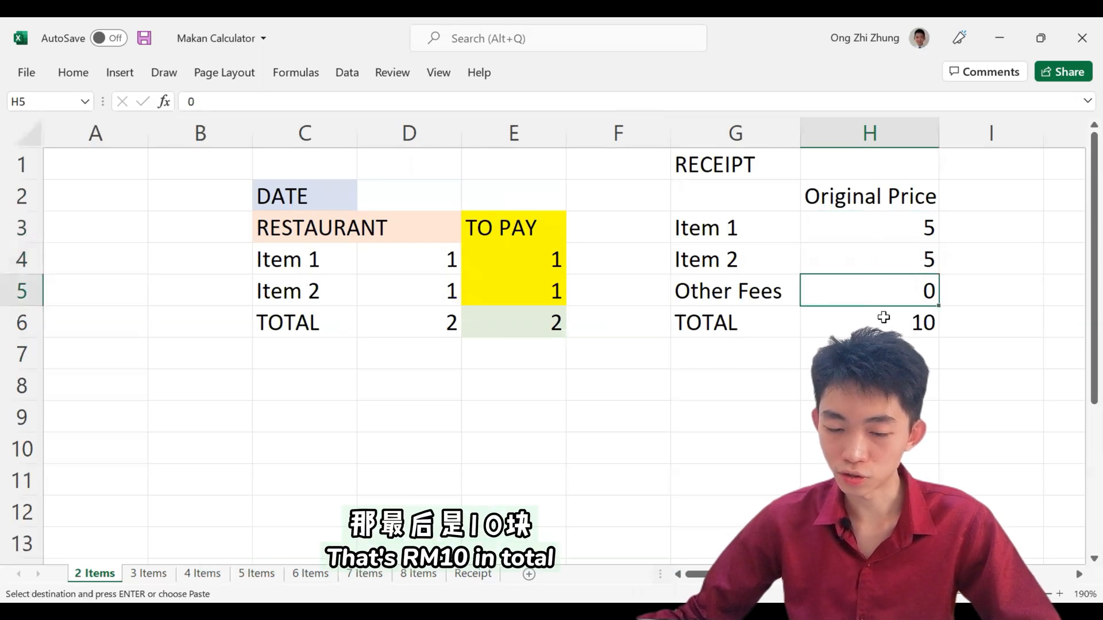
{"action": "left_click", "coordinate": [887, 320]}
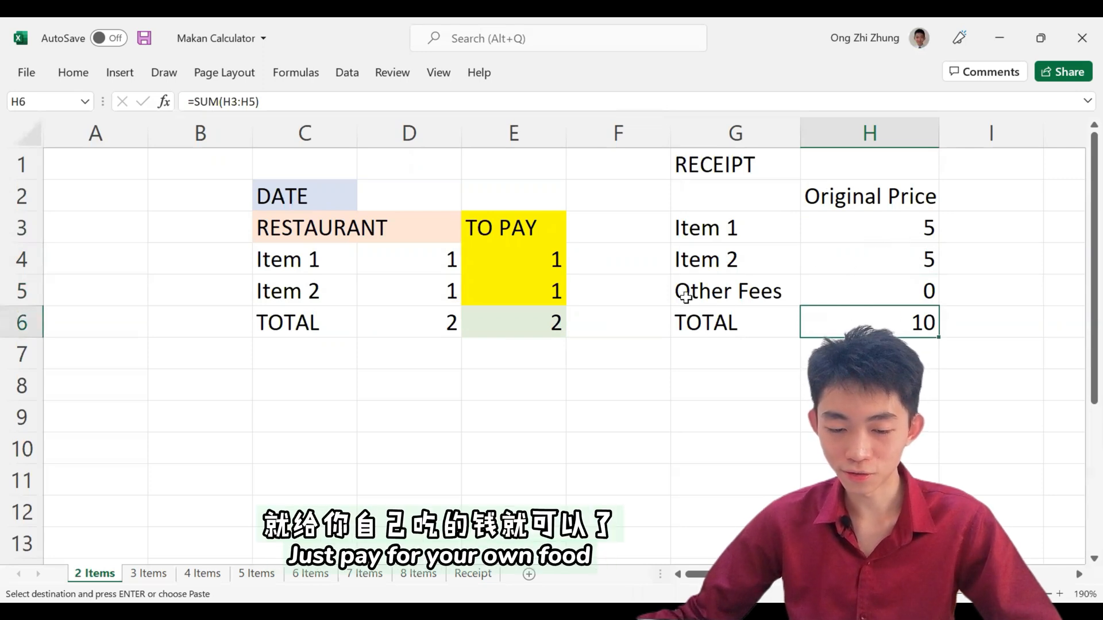
Step: Enter 5 as the original price of both Item 1 and Item 2 in D4:D5 of the restaurant table
{"action": "double_click", "coordinate": [438, 273]}
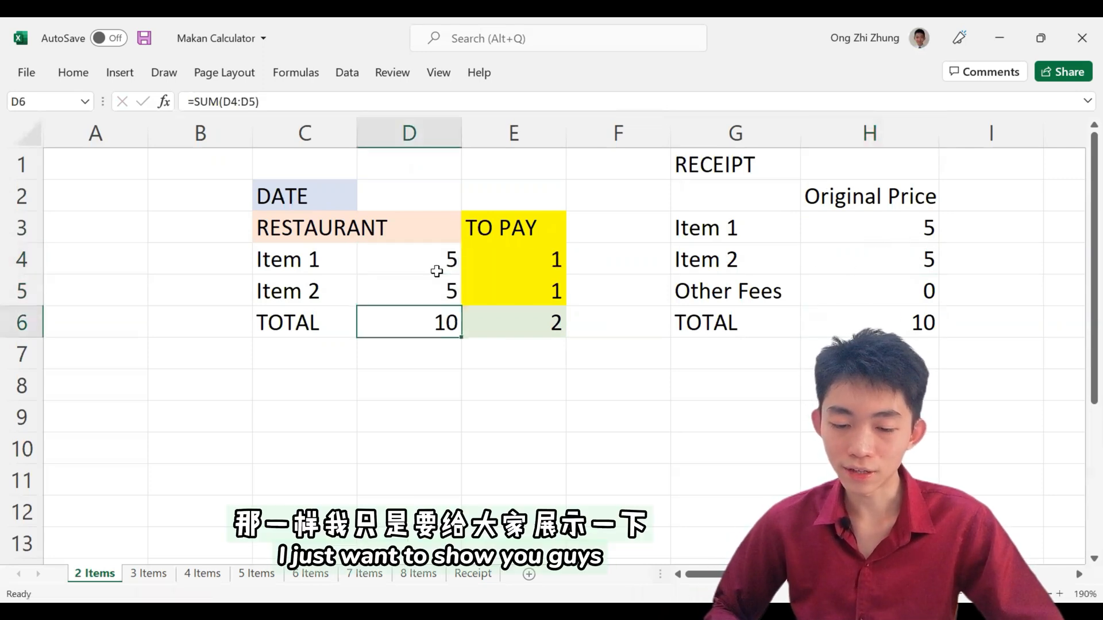
Step: Set the TOTAL amount to pay in E6 to 10 and check the TO PAY amounts in E4:E5
{"action": "key", "text": "Right"}
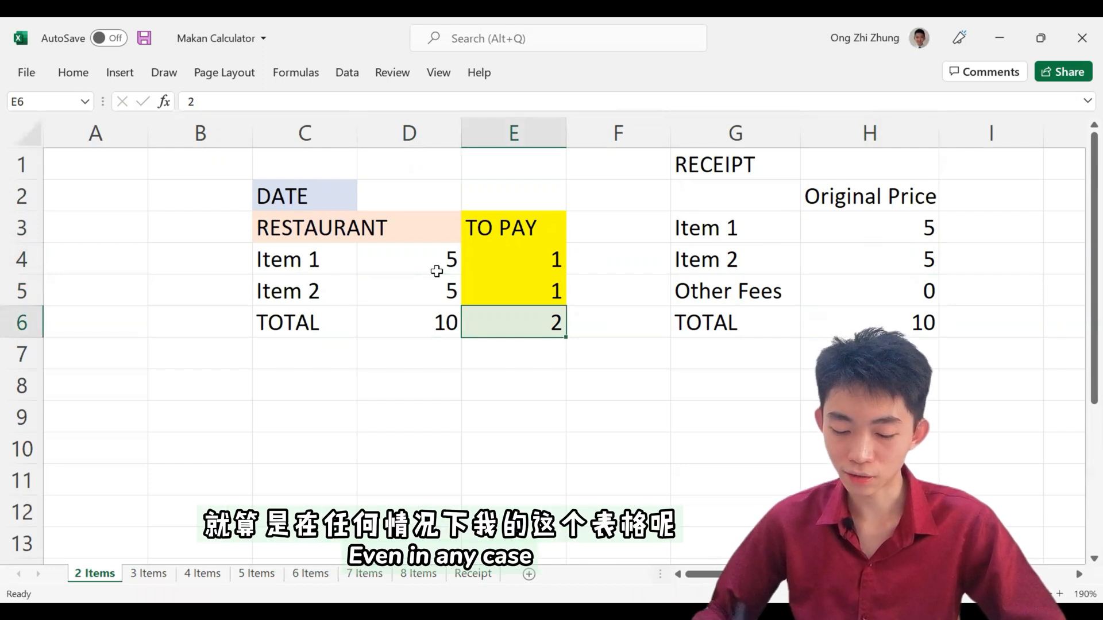
{"action": "type", "text": "10"}
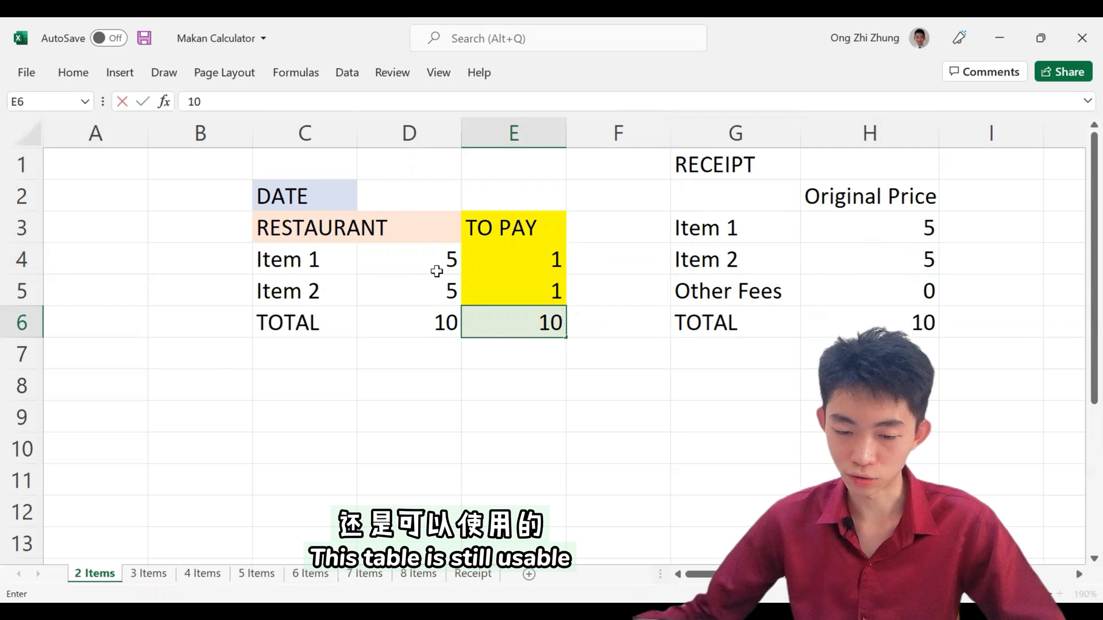
{"action": "key", "text": "Return"}
{"action": "left_click_drag", "start_coordinate": [508, 230], "coordinate": [513, 300]}
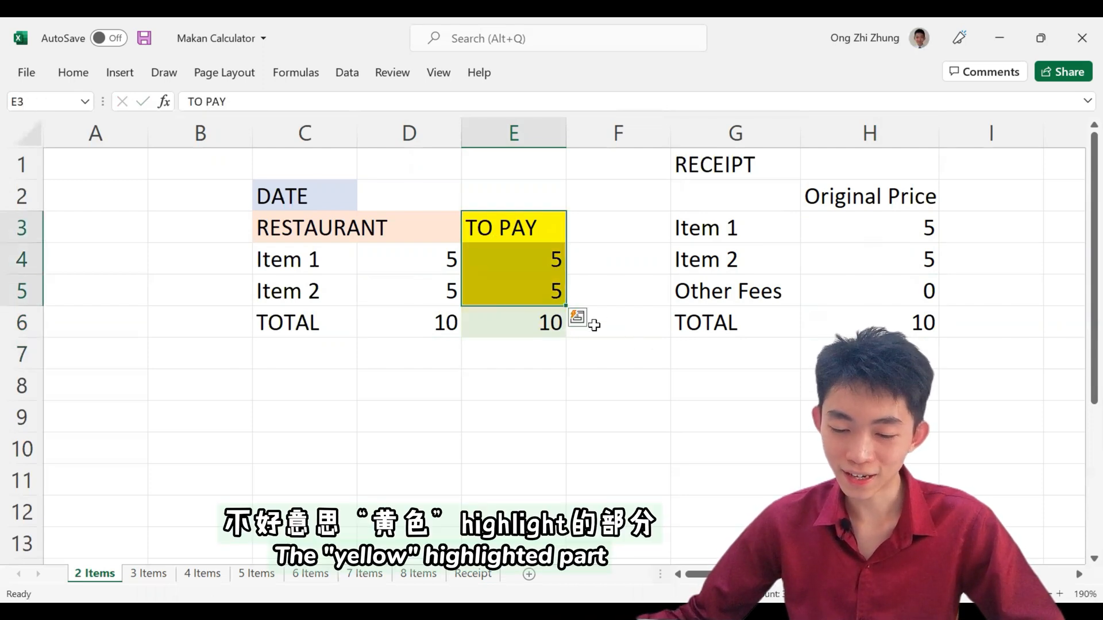
{"action": "left_click_drag", "start_coordinate": [540, 256], "coordinate": [533, 302]}
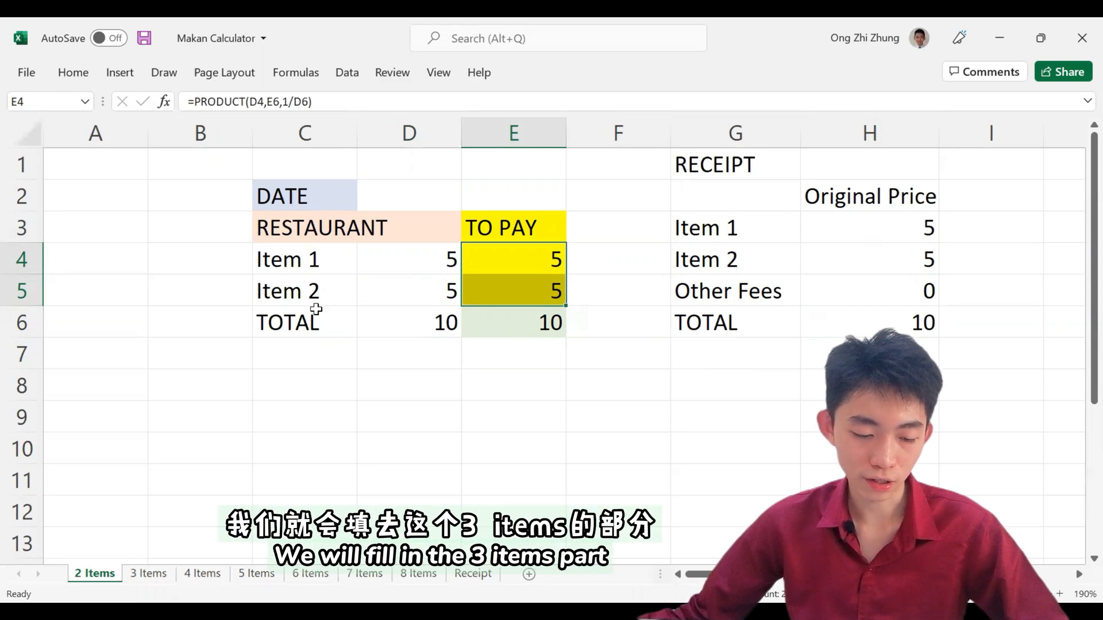
Step: Copy the receipt table G1:H6 from the 2 Items sheet to F3 on the 3 Items sheet
{"action": "left_click", "coordinate": [150, 574]}
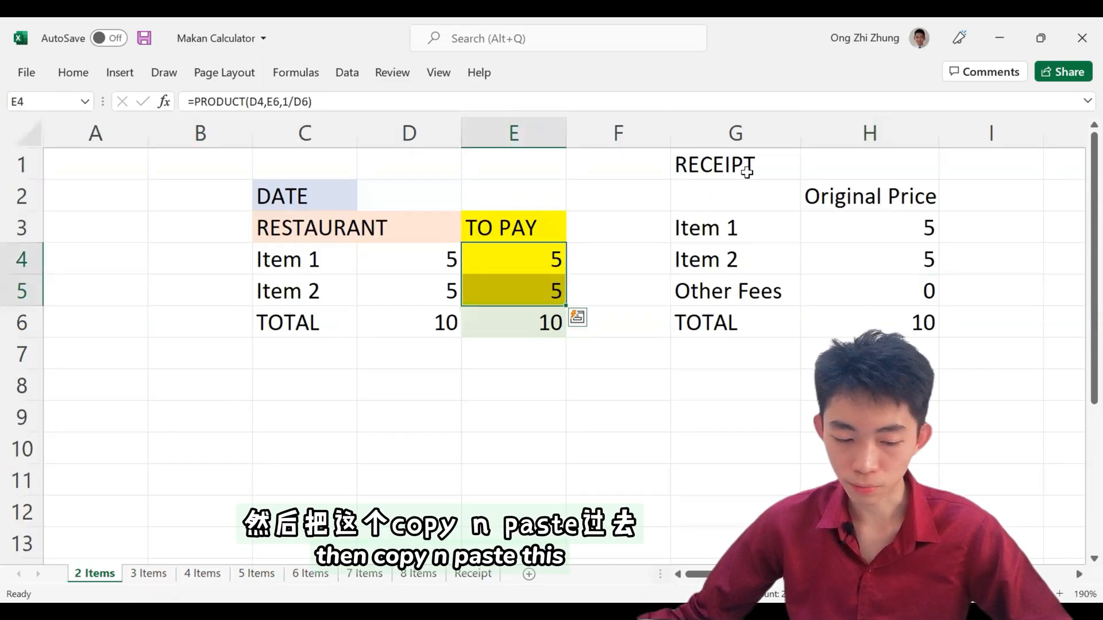
{"action": "left_click_drag", "start_coordinate": [747, 171], "coordinate": [874, 317]}
{"action": "key", "text": "ctrl+c"}
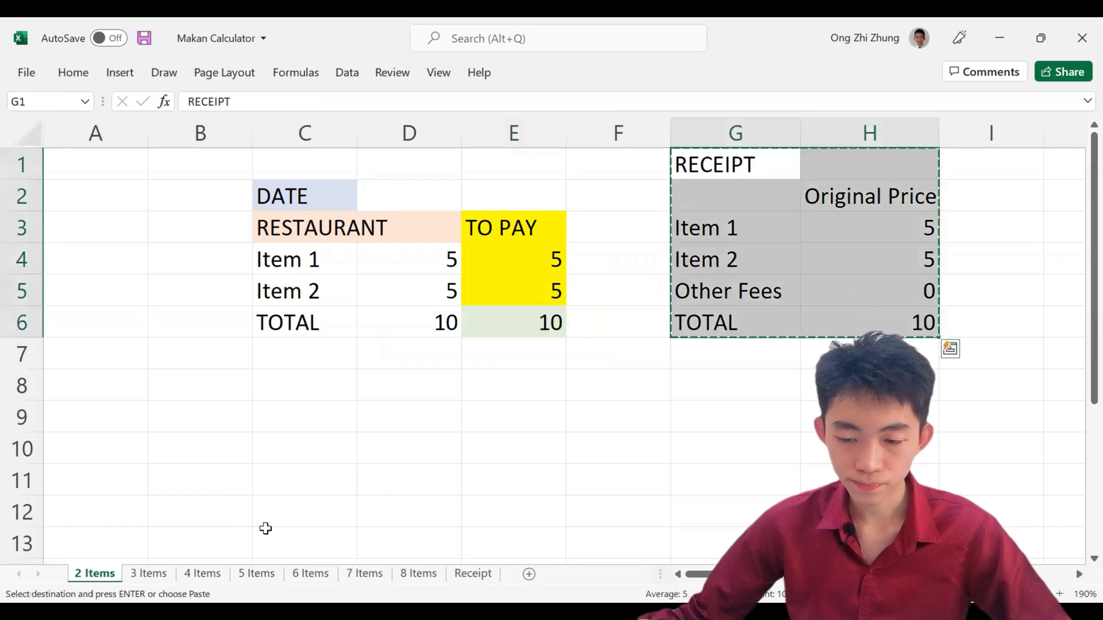
{"action": "key", "text": "ctrl+c"}
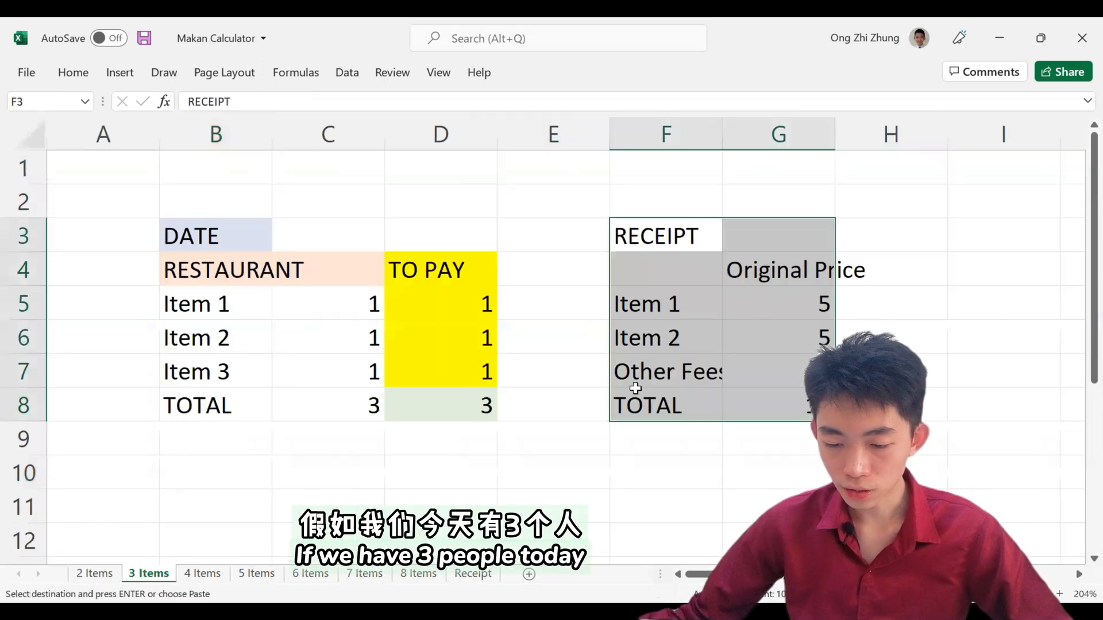
Step: Move the receipt's Other Fees and TOTAL rows down one row to F8:G9
{"action": "left_click_drag", "start_coordinate": [658, 370], "coordinate": [756, 394]}
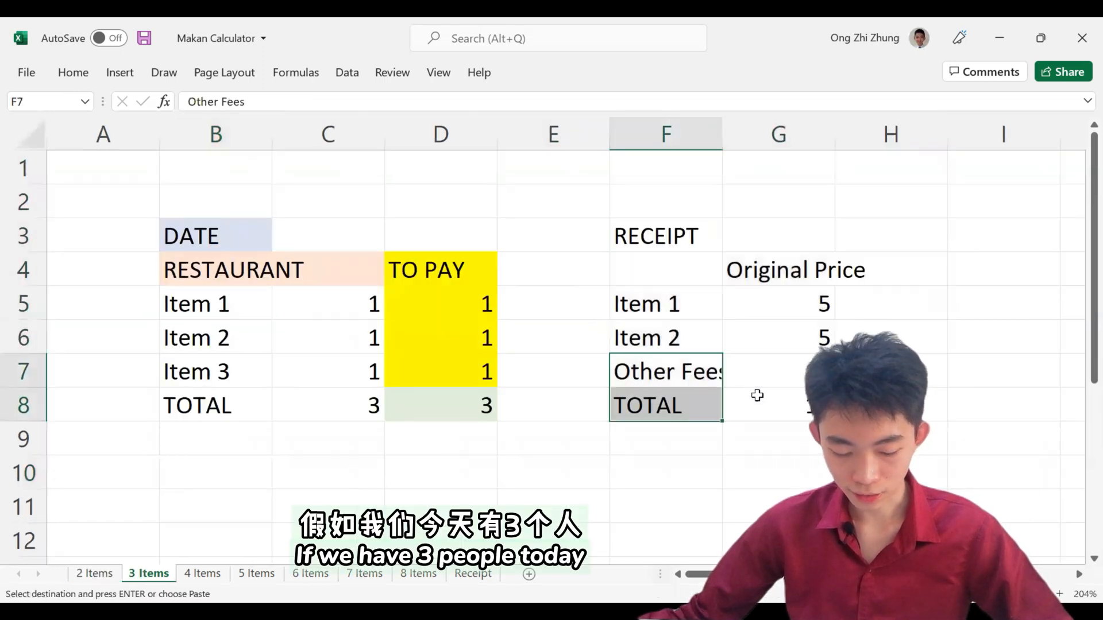
{"action": "left_click", "coordinate": [661, 405]}
{"action": "key", "text": "ctrl+v"}
Step: Add Item 3 with an original price of 5 to the receipt in row 7
{"action": "left_click", "coordinate": [679, 377]}
{"action": "type", "text": "I"}
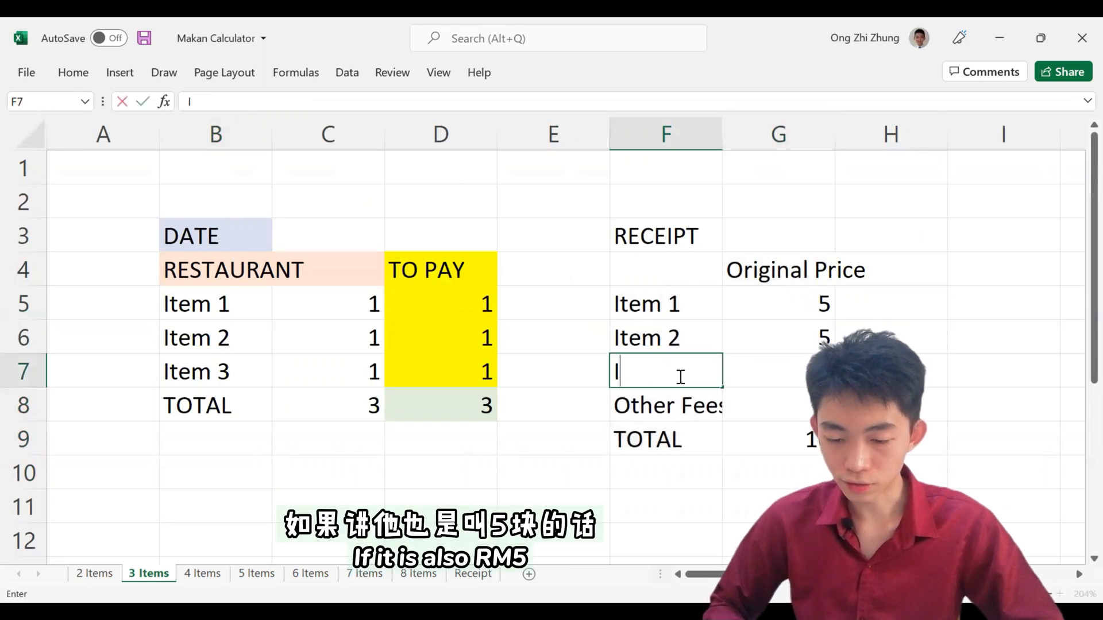
{"action": "type", "text": "tem 3"}
{"action": "key", "text": "Return"}
{"action": "key", "text": "Right"}
{"action": "key", "text": "Up"}
{"action": "key", "text": "Down"}
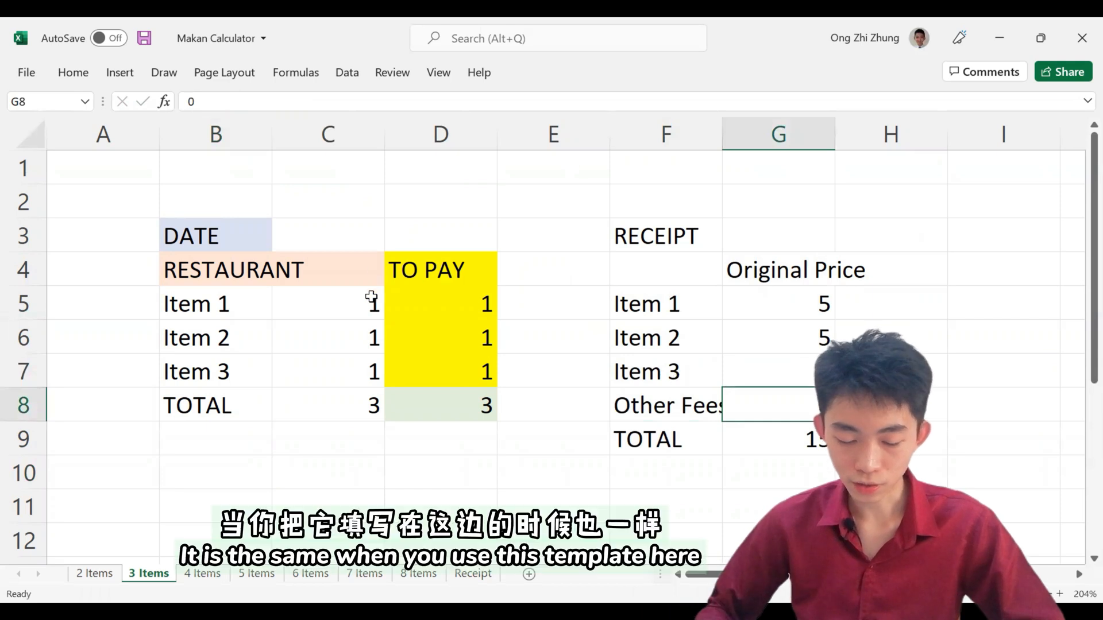
Step: Enter 5 as the original price of Items 1 to 3 in C5:C7 of the restaurant table
{"action": "left_click", "coordinate": [357, 311]}
{"action": "type", "text": "4"}
{"action": "key", "text": "BackSpace"}
{"action": "type", "text": "5"}
{"action": "key", "text": "Return"}
{"action": "type", "text": "5"}
Step: Set the TOTAL amount to pay in D8 to 15 and compare the TO PAY amounts with the receipt prices
{"action": "key", "text": "Return"}
{"action": "type", "text": "5"}
{"action": "key", "text": "Return"}
{"action": "key", "text": "Right"}
{"action": "type", "text": "1"}
{"action": "key", "text": "Return"}
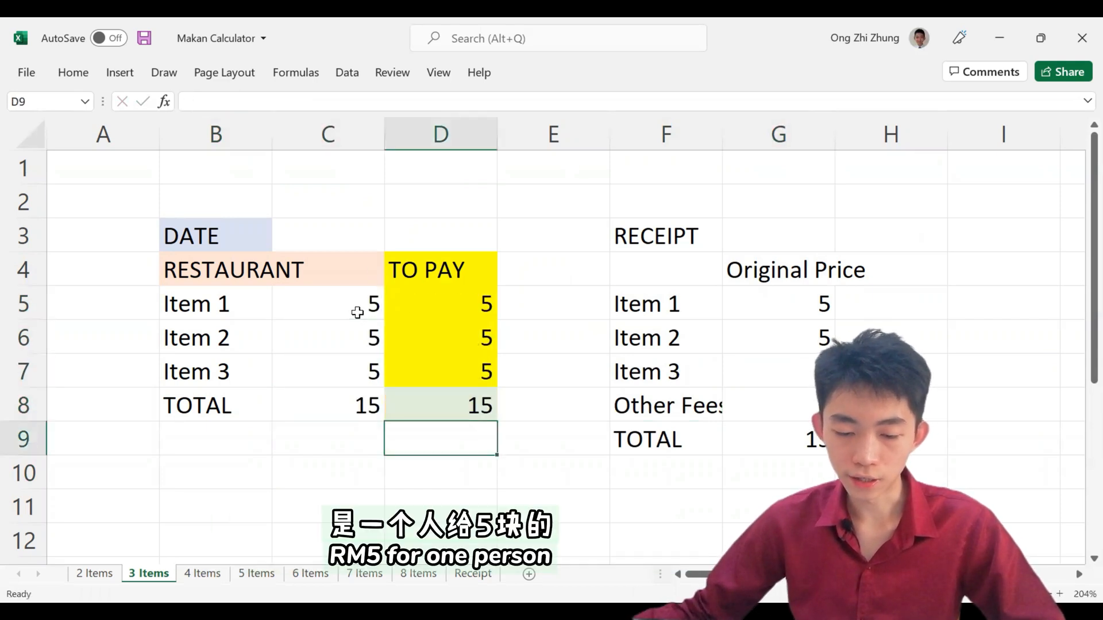
{"action": "left_click_drag", "start_coordinate": [479, 299], "coordinate": [479, 373]}
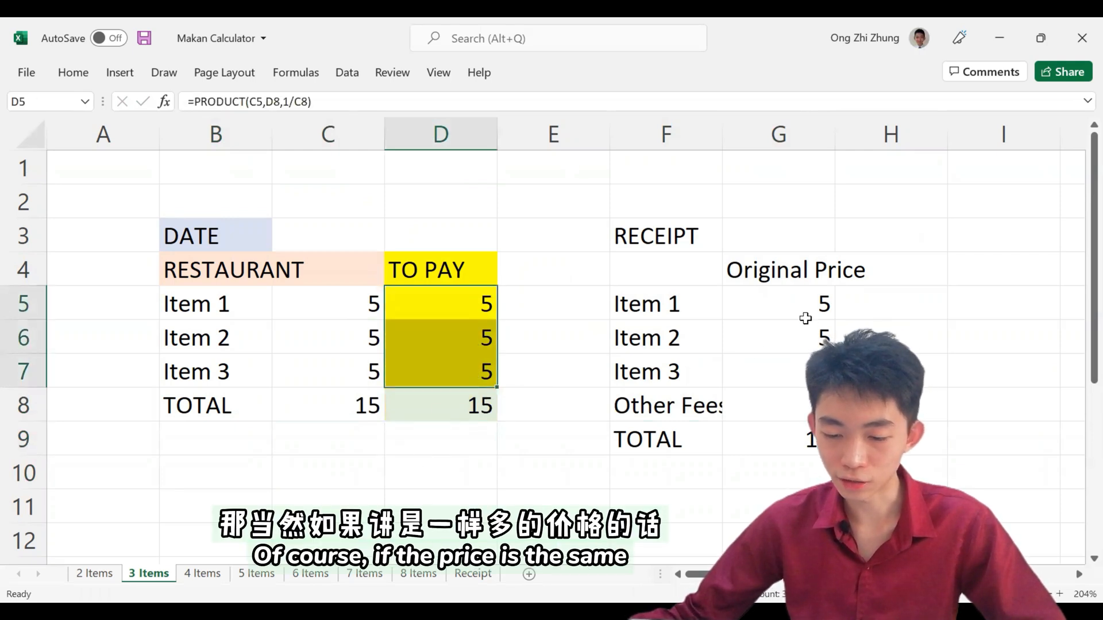
{"action": "left_click_drag", "start_coordinate": [747, 305], "coordinate": [737, 376]}
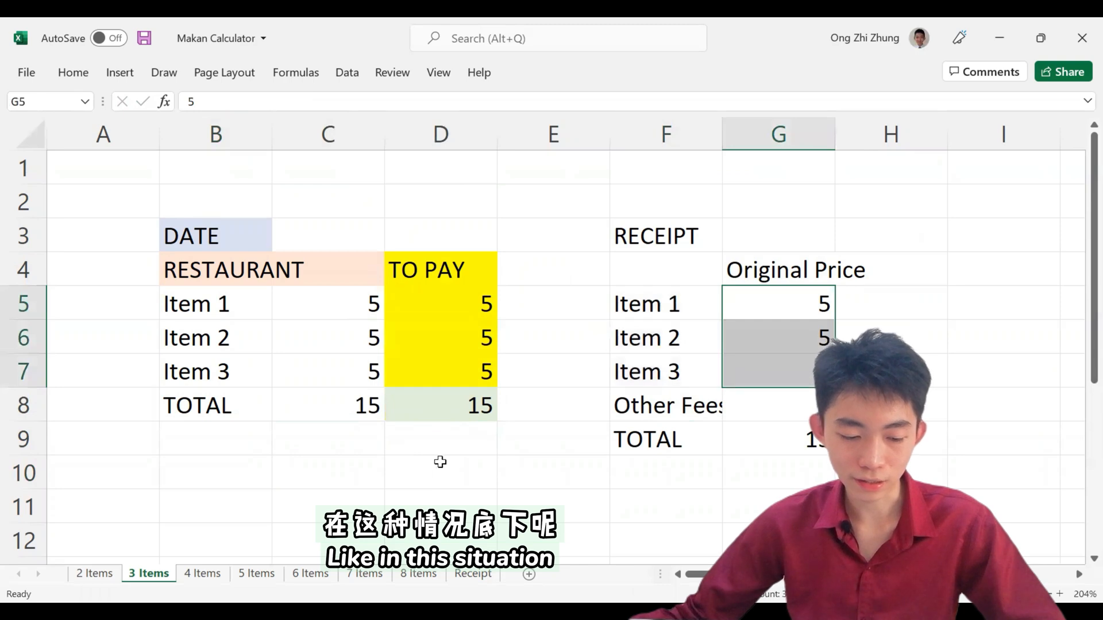
Step: On the 2 Items sheet, set the receipt's Other Fees in H5 to 6
{"action": "left_click", "coordinate": [94, 574]}
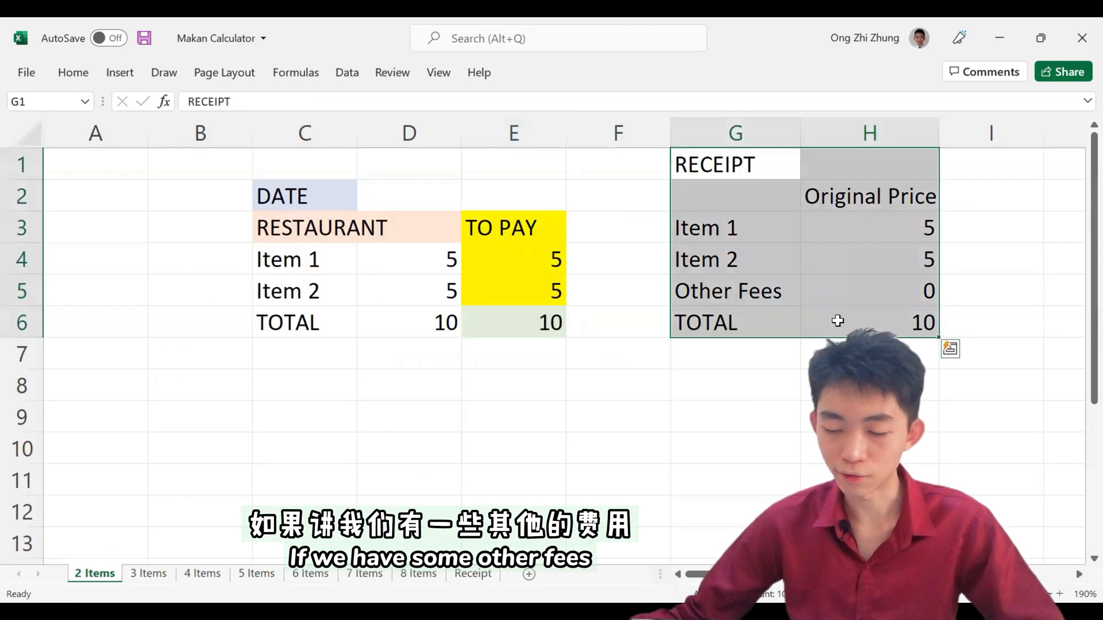
{"action": "left_click", "coordinate": [838, 321]}
{"action": "left_click", "coordinate": [866, 292]}
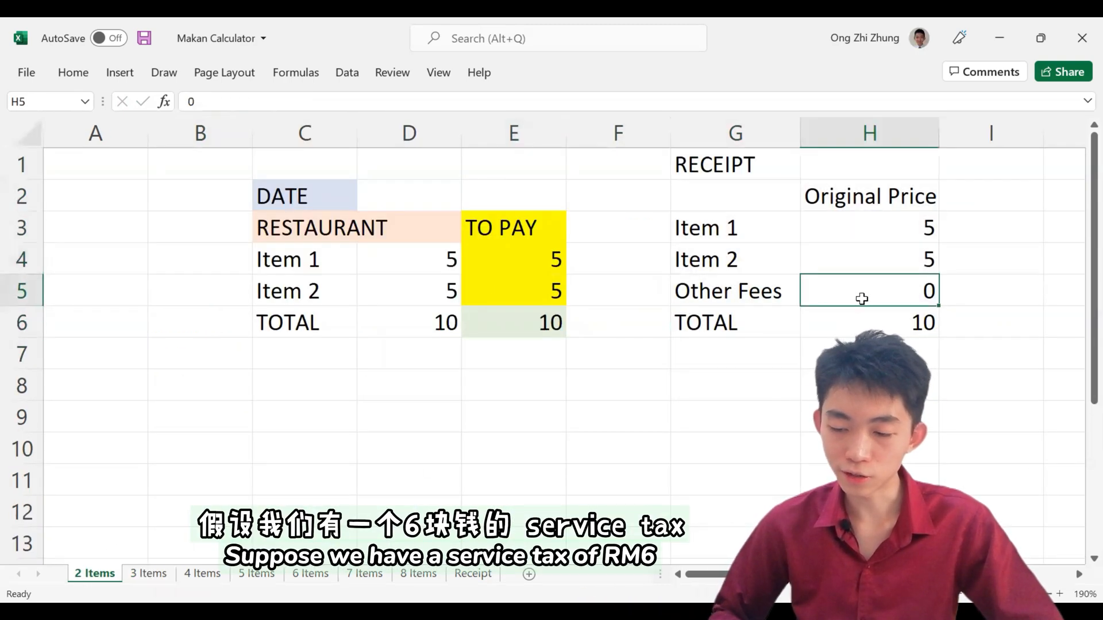
{"action": "type", "text": "6"}
{"action": "key", "text": "Return"}
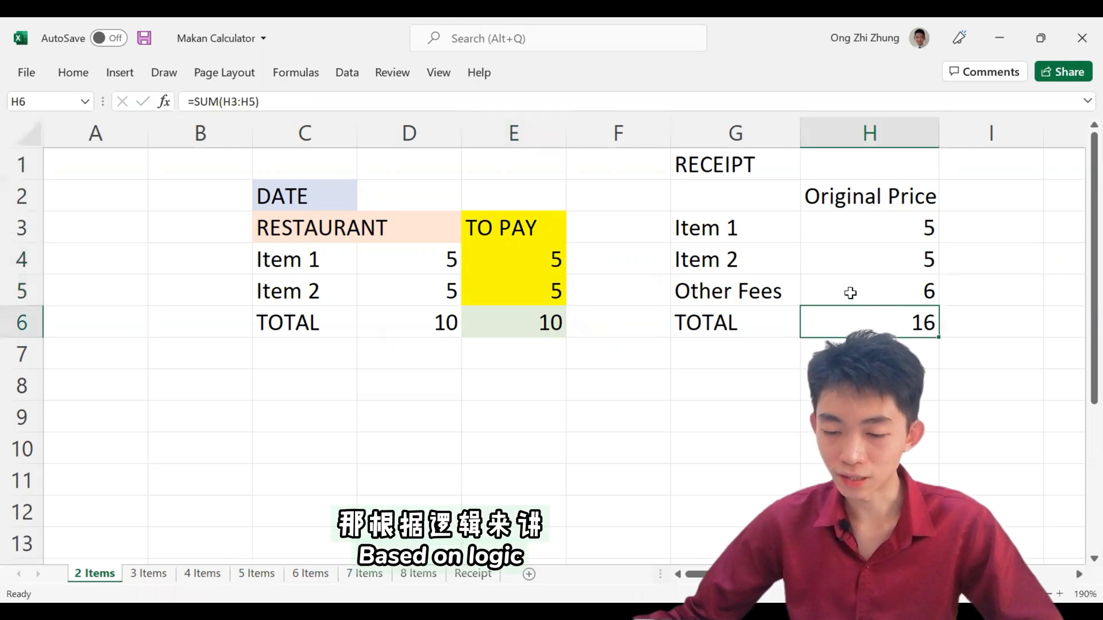
{"action": "left_click", "coordinate": [850, 292]}
{"action": "left_click_drag", "start_coordinate": [763, 301], "coordinate": [839, 291]}
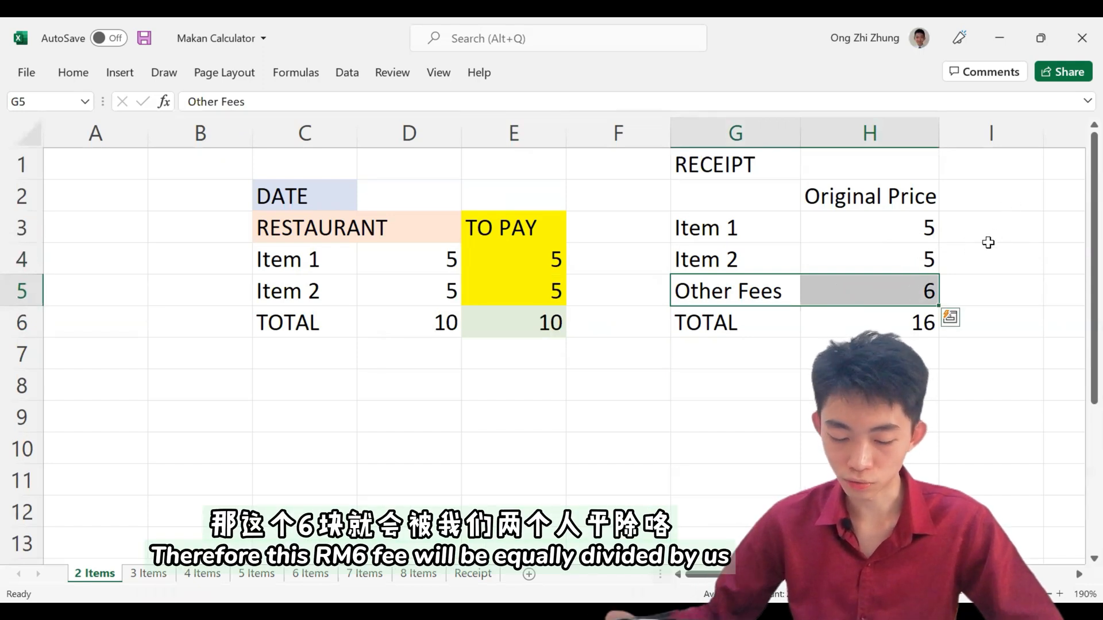
Step: Enter a fee share of 3 beside Item 1 and Item 2 in I3:I4 and review each item's price and share
{"action": "left_click", "coordinate": [994, 232]}
{"action": "type", "text": "3"}
{"action": "key", "text": "Return"}
{"action": "type", "text": "3"}
{"action": "key", "text": "Return"}
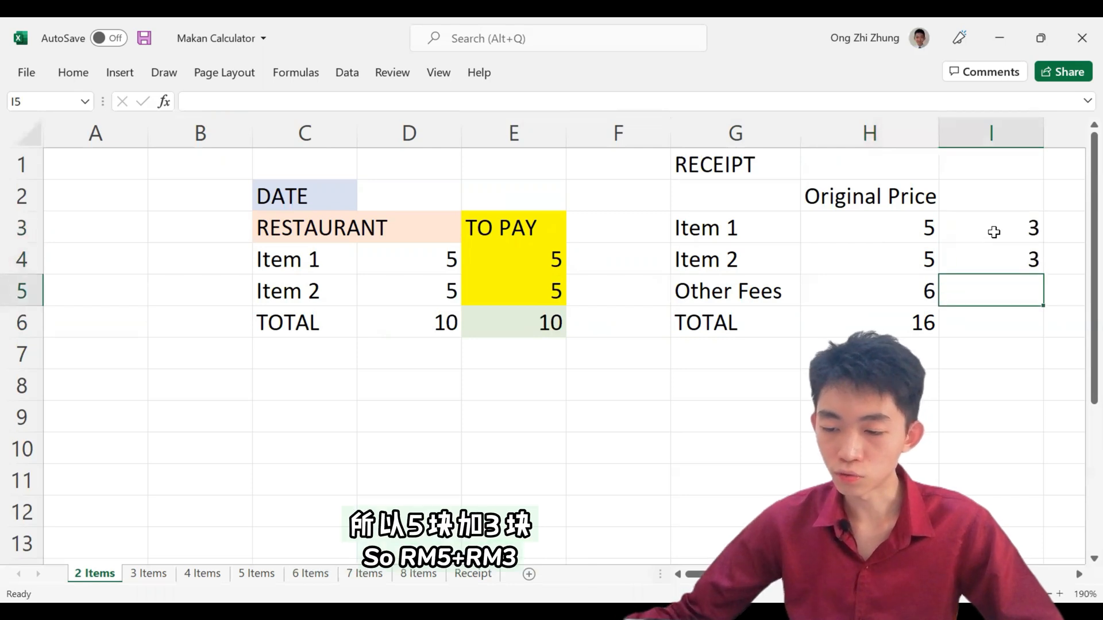
{"action": "left_click_drag", "start_coordinate": [932, 231], "coordinate": [1007, 232]}
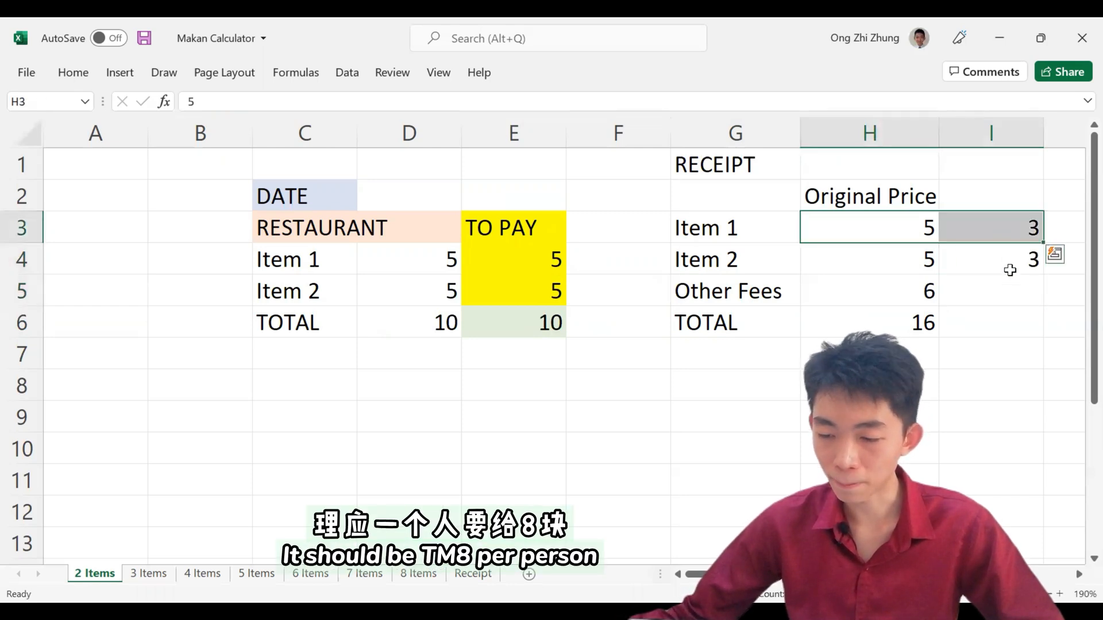
{"action": "left_click_drag", "start_coordinate": [936, 266], "coordinate": [1002, 259]}
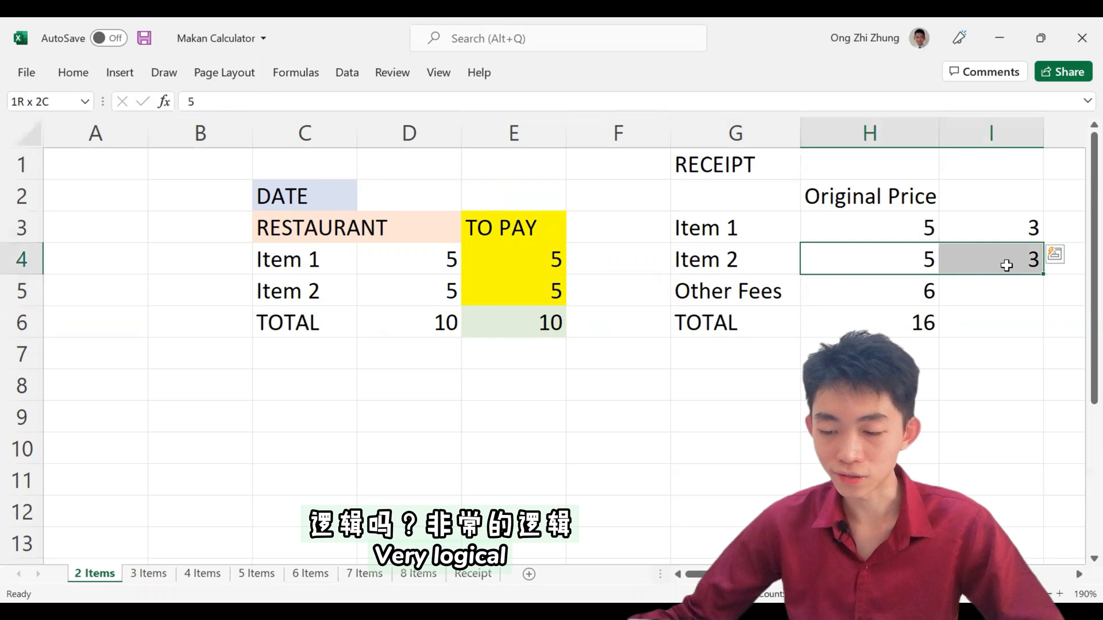
Step: Re-enter 5 for Item 2 in D5, set the TOTAL amount to pay in E6 to 16, and check the TO PAY amounts
{"action": "left_click", "coordinate": [938, 325]}
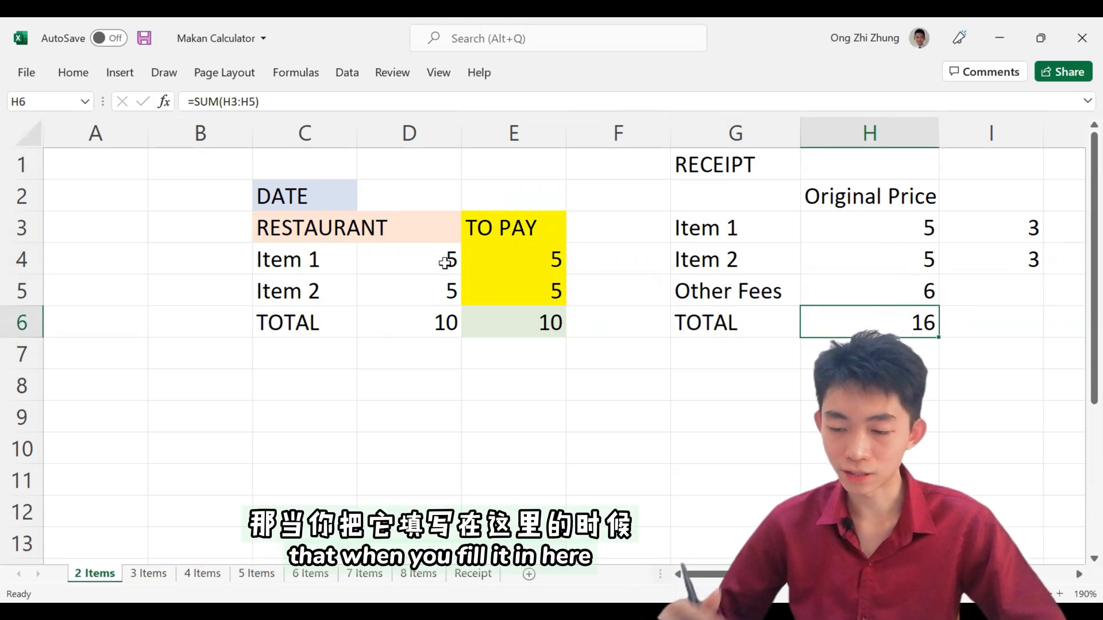
{"action": "left_click", "coordinate": [445, 263]}
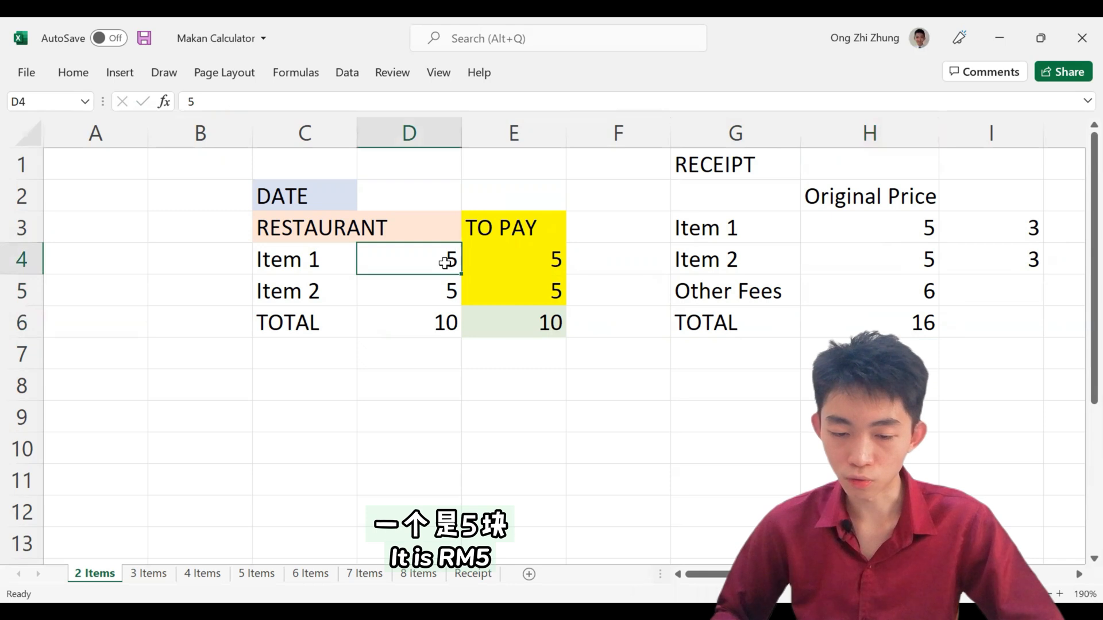
{"action": "key", "text": "Return"}
{"action": "type", "text": "5"}
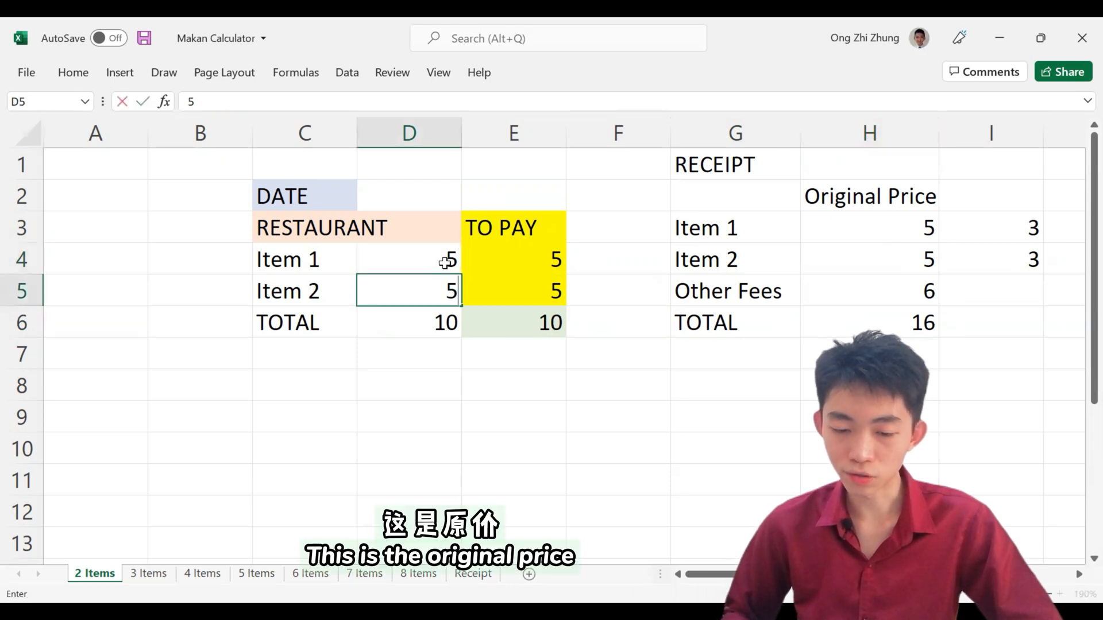
{"action": "key", "text": "Return"}
{"action": "key", "text": "Right"}
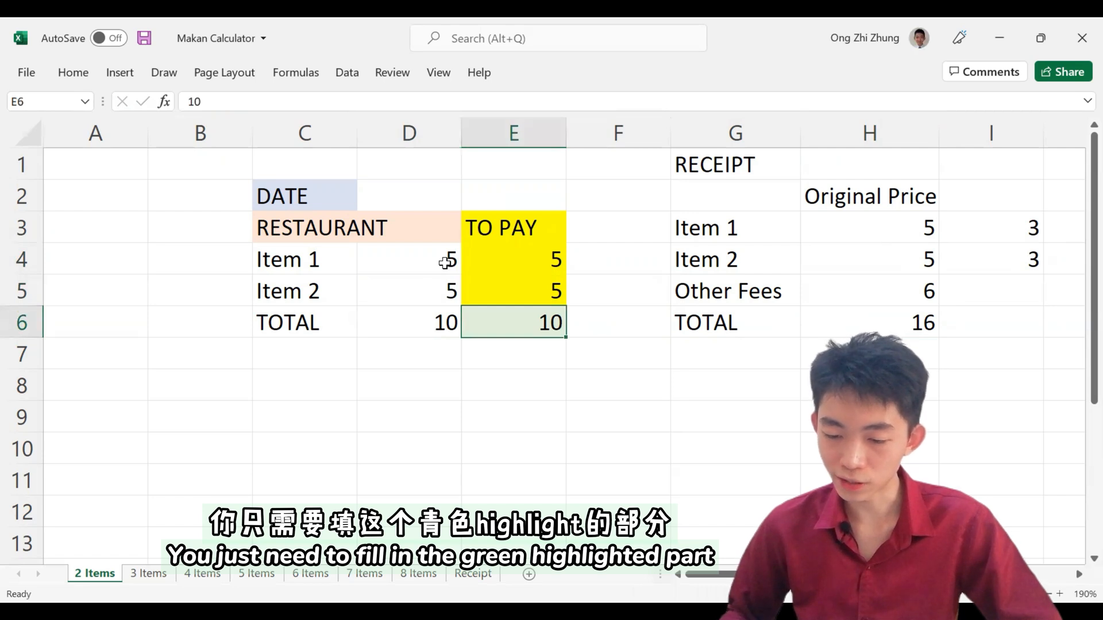
{"action": "type", "text": "16"}
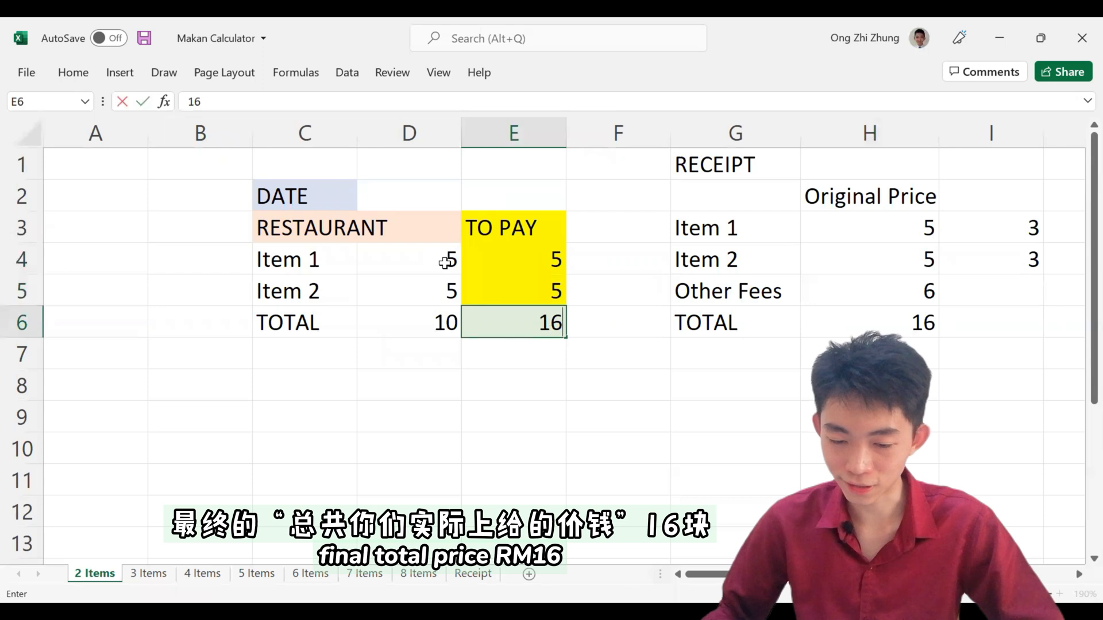
{"action": "key", "text": "Return"}
{"action": "left_click_drag", "start_coordinate": [535, 221], "coordinate": [534, 290]}
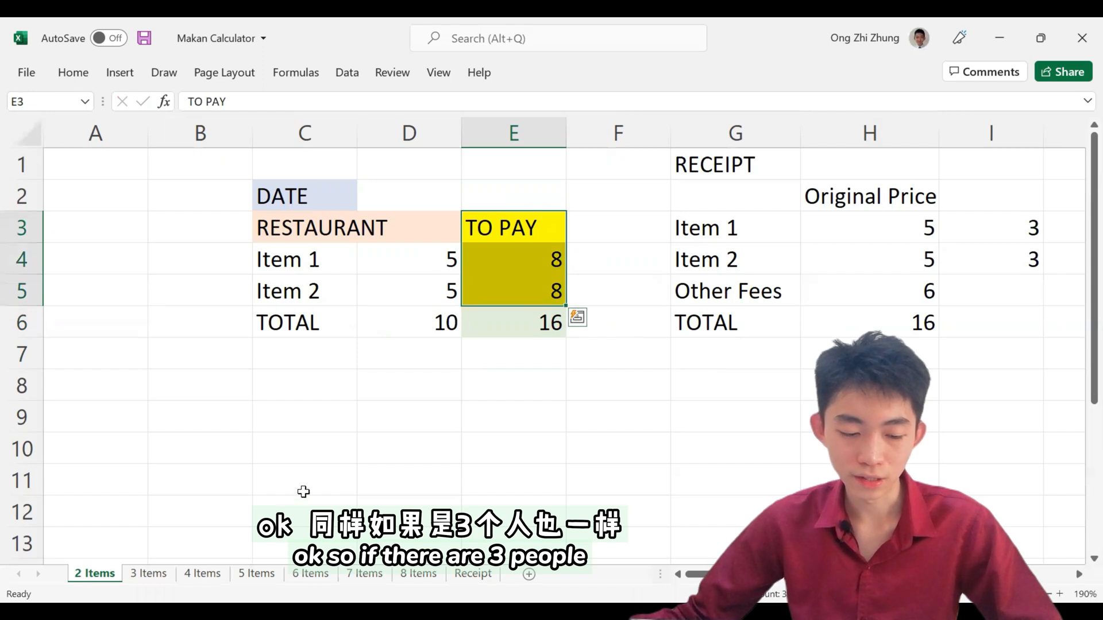
Step: On the 3 Items sheet, set the receipt's Other Fees in G8 to 6 and widen column F to fit its labels
{"action": "left_click", "coordinate": [147, 573]}
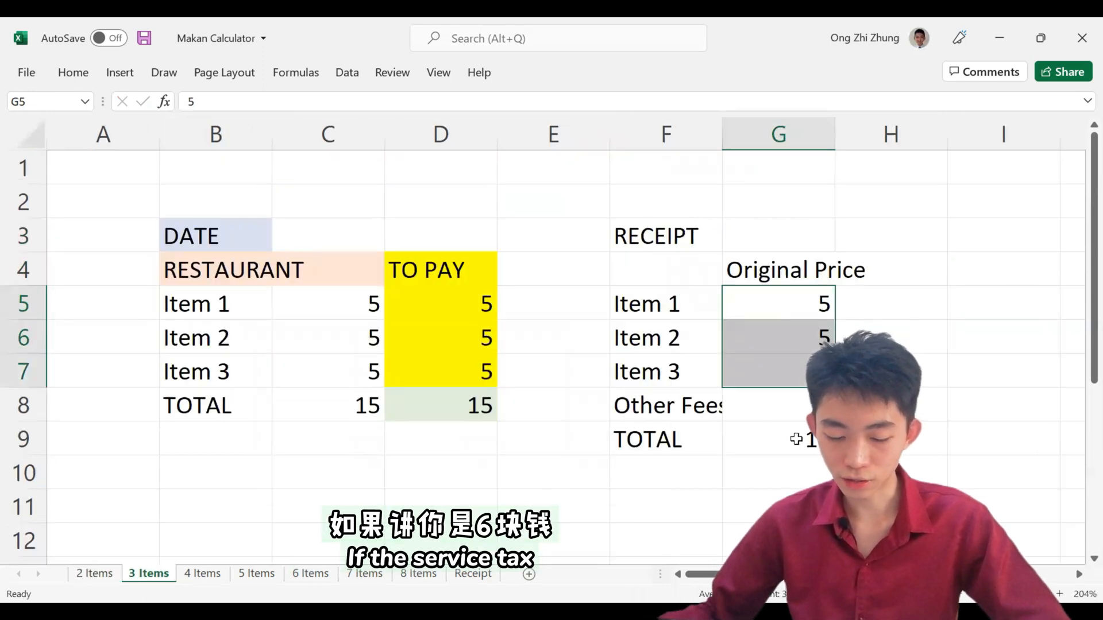
{"action": "left_click", "coordinate": [778, 420]}
{"action": "type", "text": "6"}
{"action": "key", "text": "Return"}
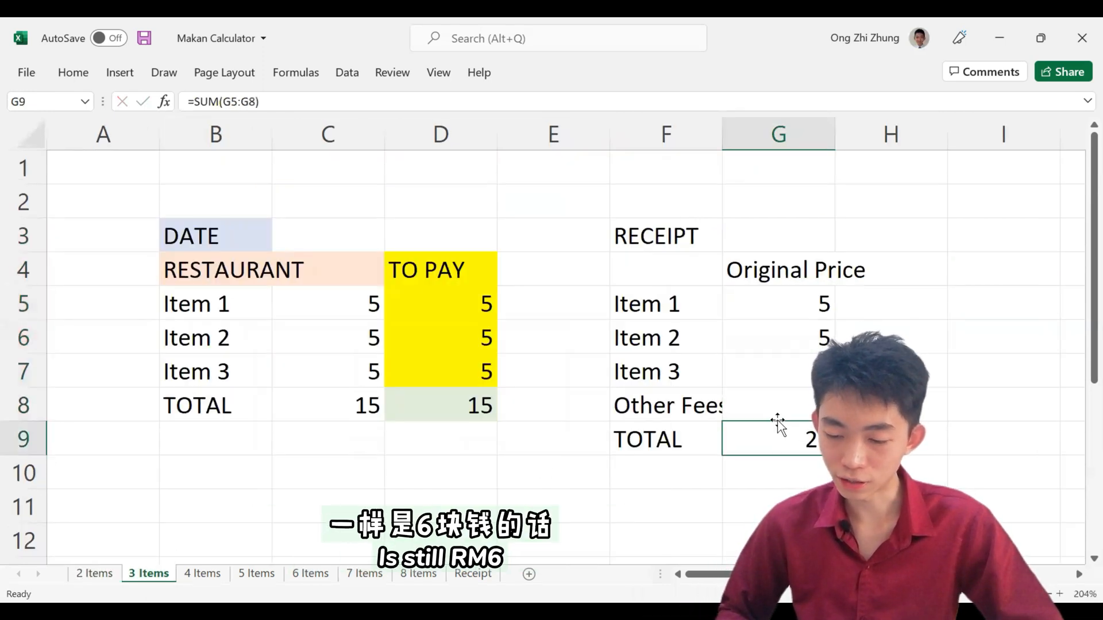
{"action": "key", "text": "Up"}
{"action": "key", "text": "Right"}
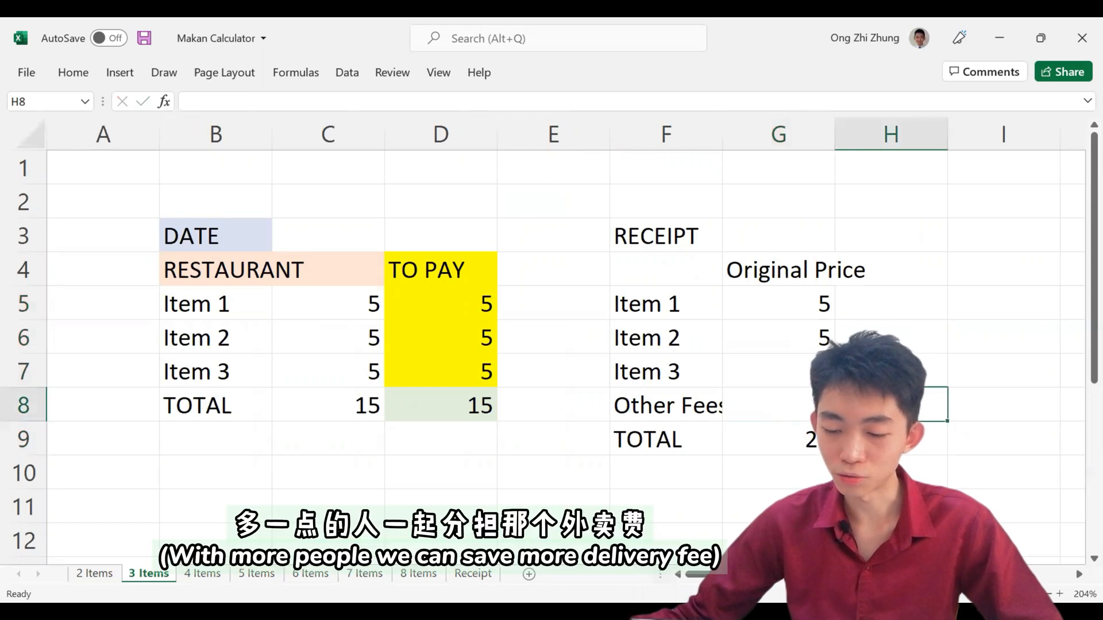
{"action": "key", "text": "Left"}
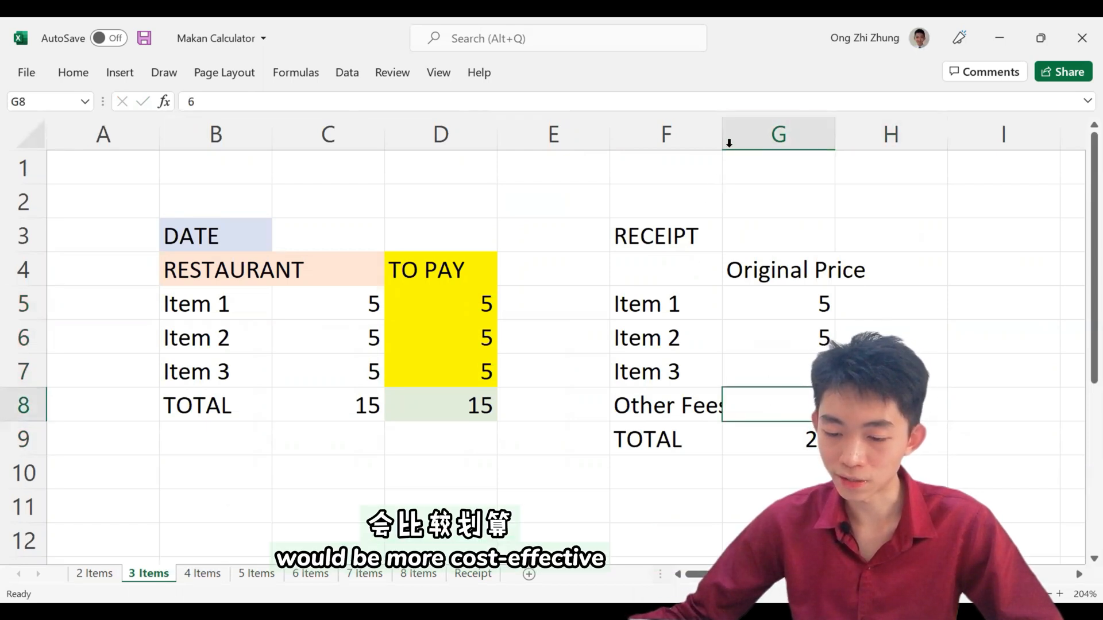
{"action": "left_click_drag", "start_coordinate": [722, 143], "coordinate": [736, 147]}
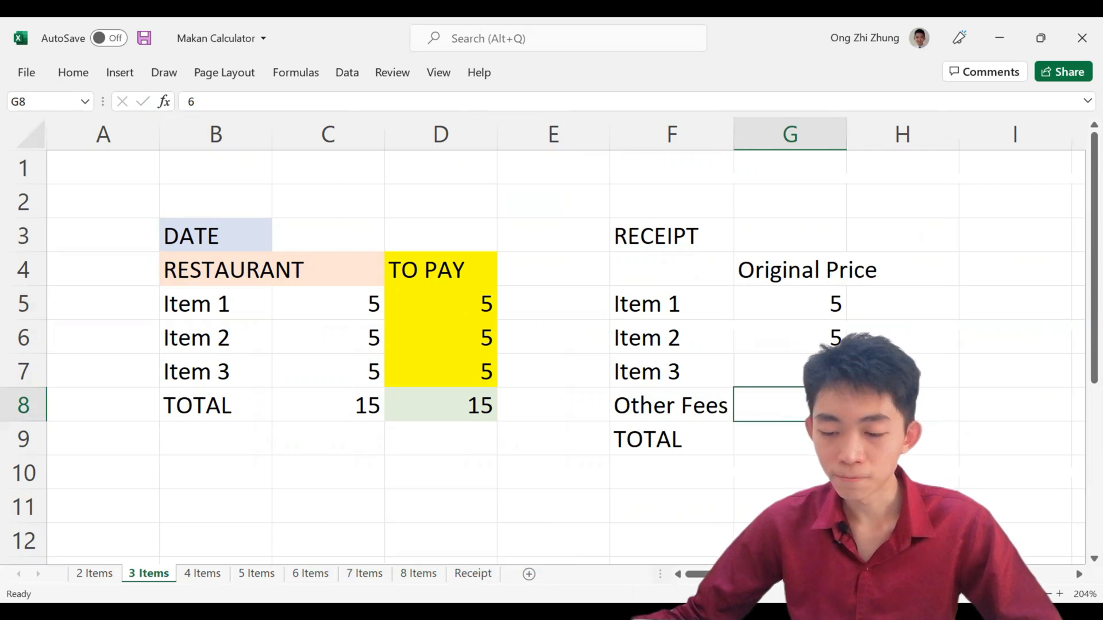
Step: Enter a fee share of 2 beside each of the three receipt items in H5:H7 and review Item 1's price and share
{"action": "key", "text": "Right"}
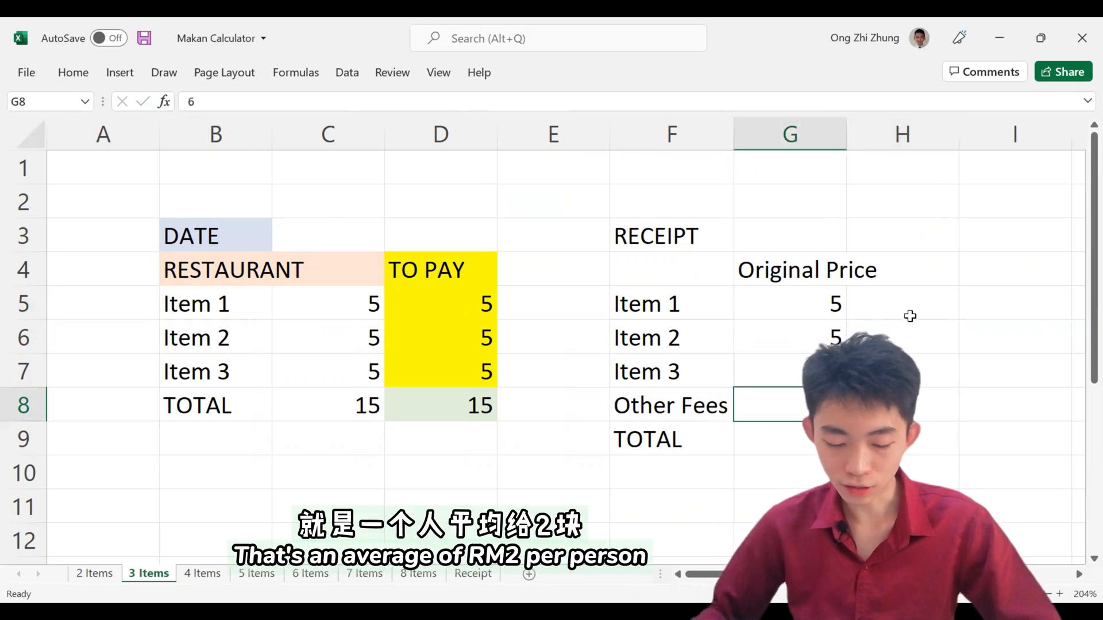
{"action": "left_click", "coordinate": [916, 298]}
{"action": "type", "text": "2"}
{"action": "key", "text": "Return"}
{"action": "type", "text": "2"}
{"action": "key", "text": "Return"}
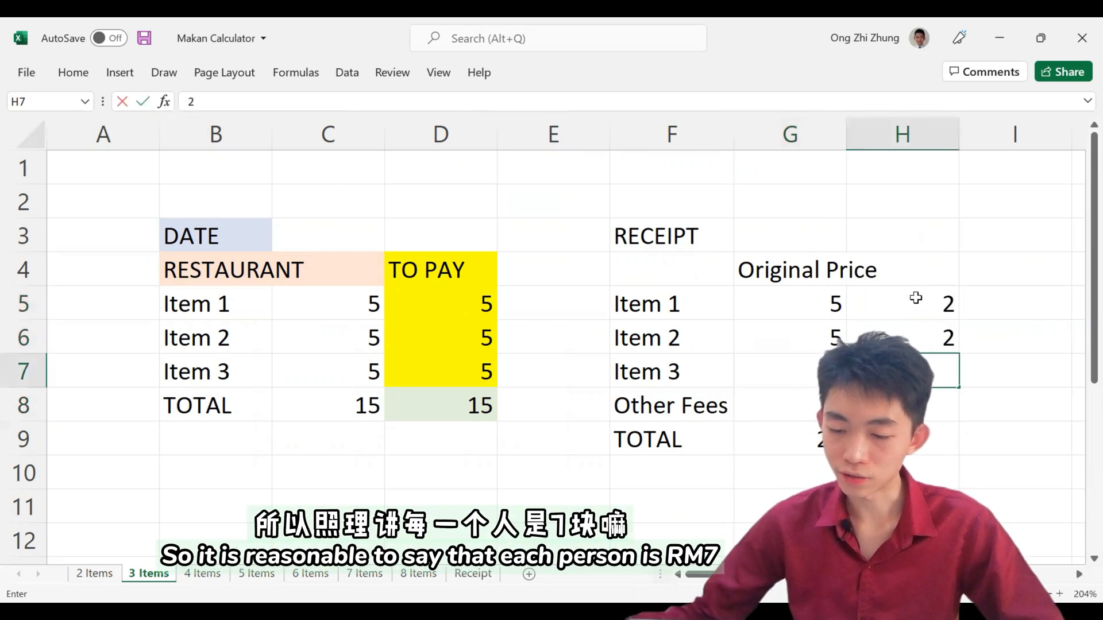
{"action": "type", "text": "2"}
{"action": "key", "text": "Return"}
{"action": "left_click_drag", "start_coordinate": [813, 303], "coordinate": [946, 300]}
Step: Review the item prices in C5:C7 and set the TOTAL amount to pay in D8 to 21
{"action": "left_click", "coordinate": [367, 302]}
{"action": "left_click_drag", "start_coordinate": [359, 342], "coordinate": [362, 384]}
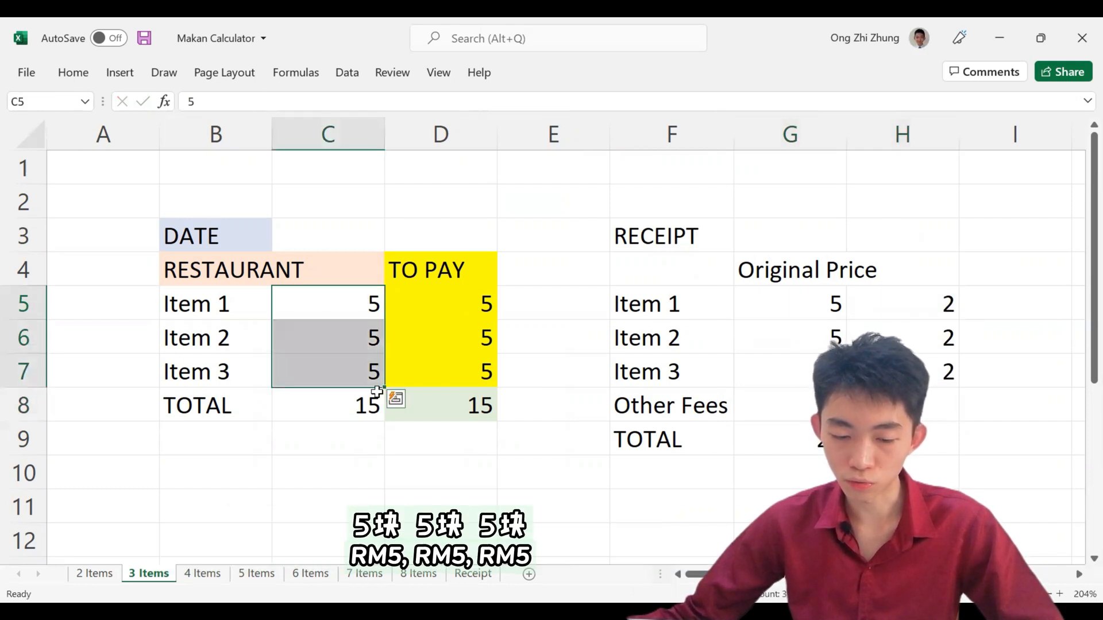
{"action": "left_click", "coordinate": [439, 400]}
{"action": "type", "text": "21"}
{"action": "key", "text": "Return"}
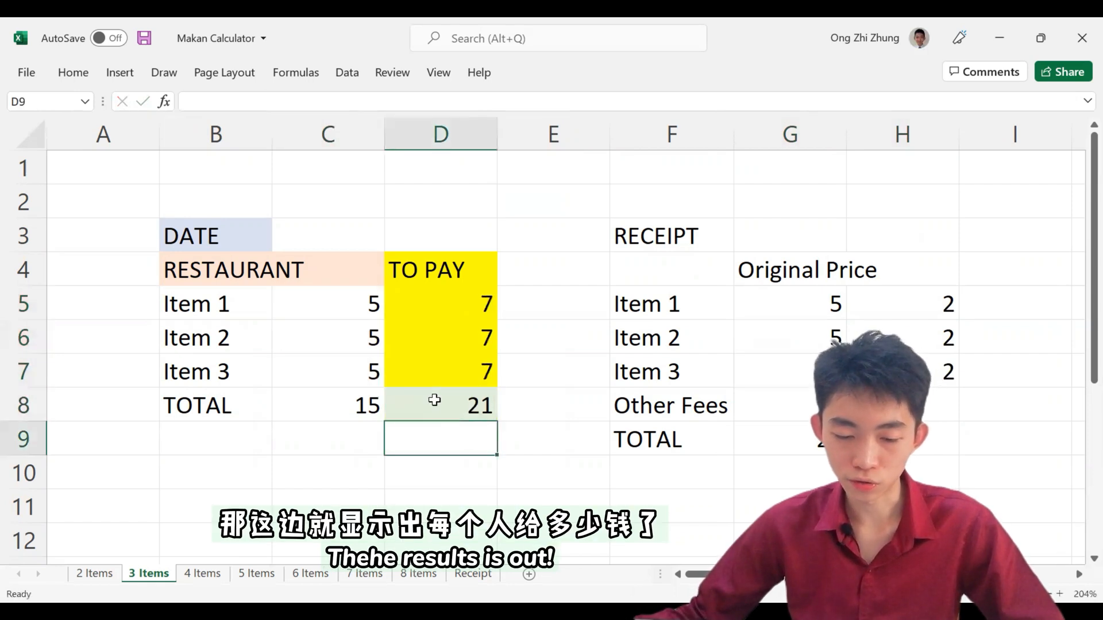
Step: Review the TO PAY amounts in D4:D7, the receipt's items and total, and Item 1's TO PAY formula in D5
{"action": "left_click_drag", "start_coordinate": [454, 276], "coordinate": [462, 388]}
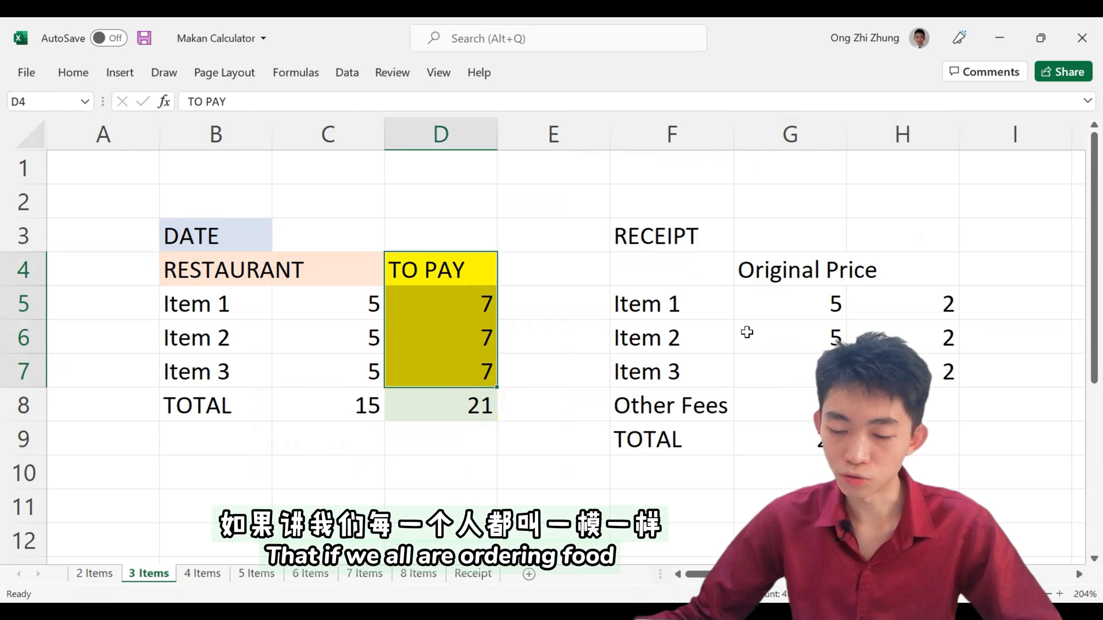
{"action": "left_click_drag", "start_coordinate": [728, 308], "coordinate": [789, 386]}
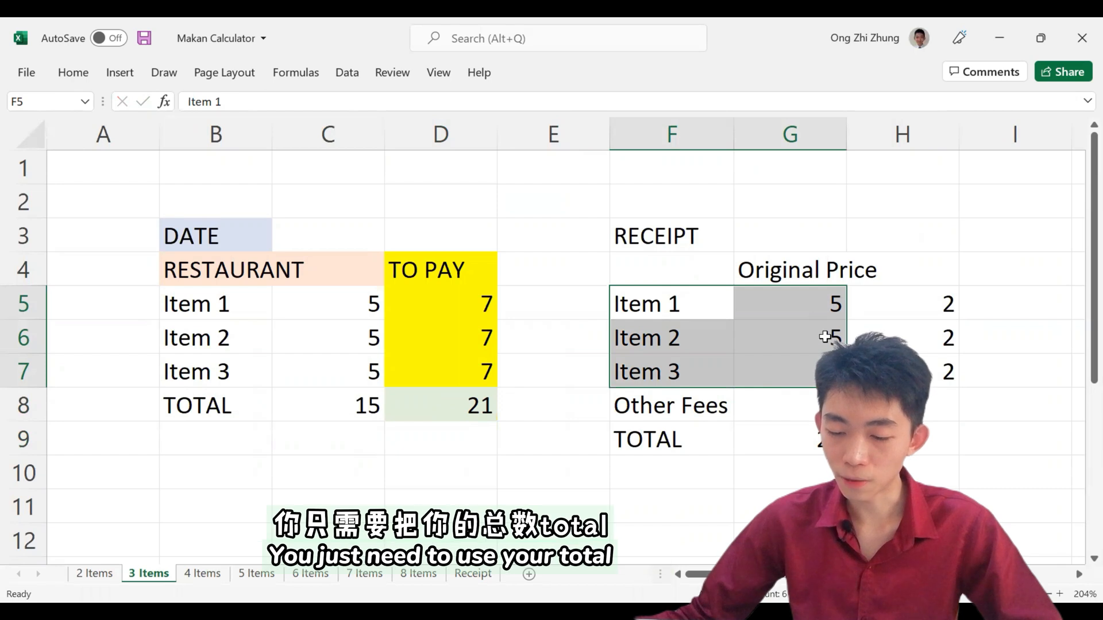
{"action": "left_click", "coordinate": [811, 433]}
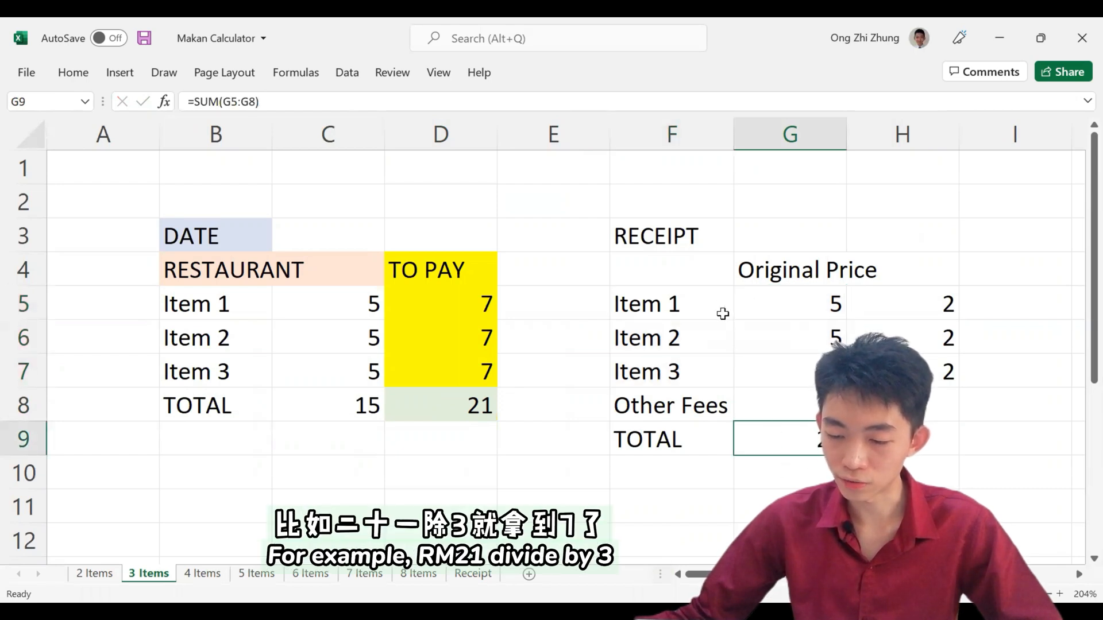
{"action": "left_click", "coordinate": [492, 309]}
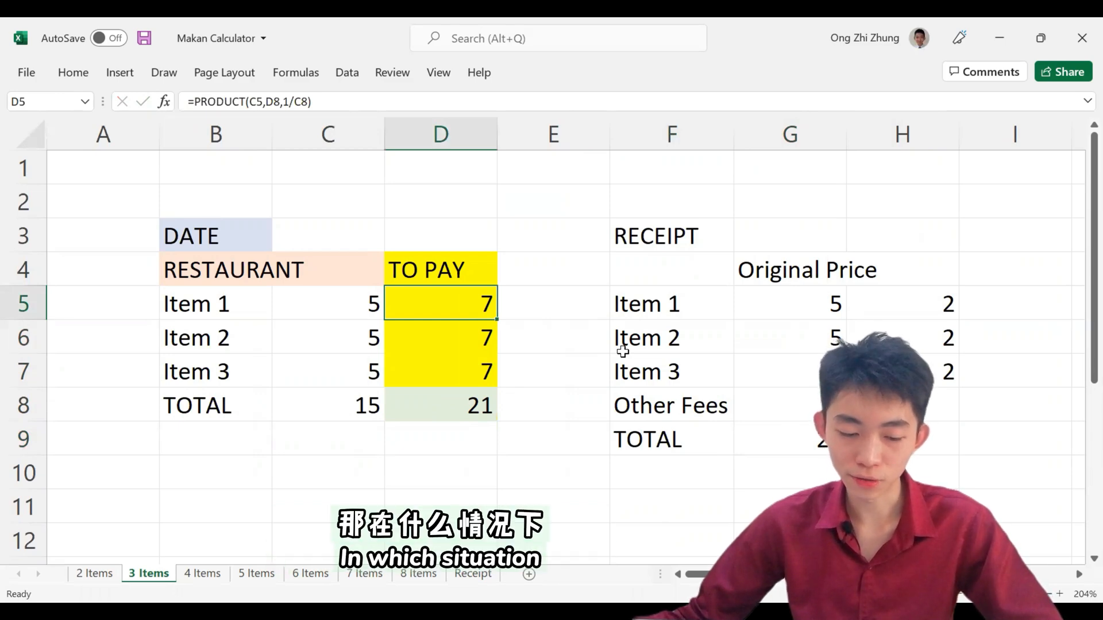
Step: On the 2 Items sheet, set the receipt's original price for Item 2 in H4 to 10
{"action": "left_click", "coordinate": [95, 574]}
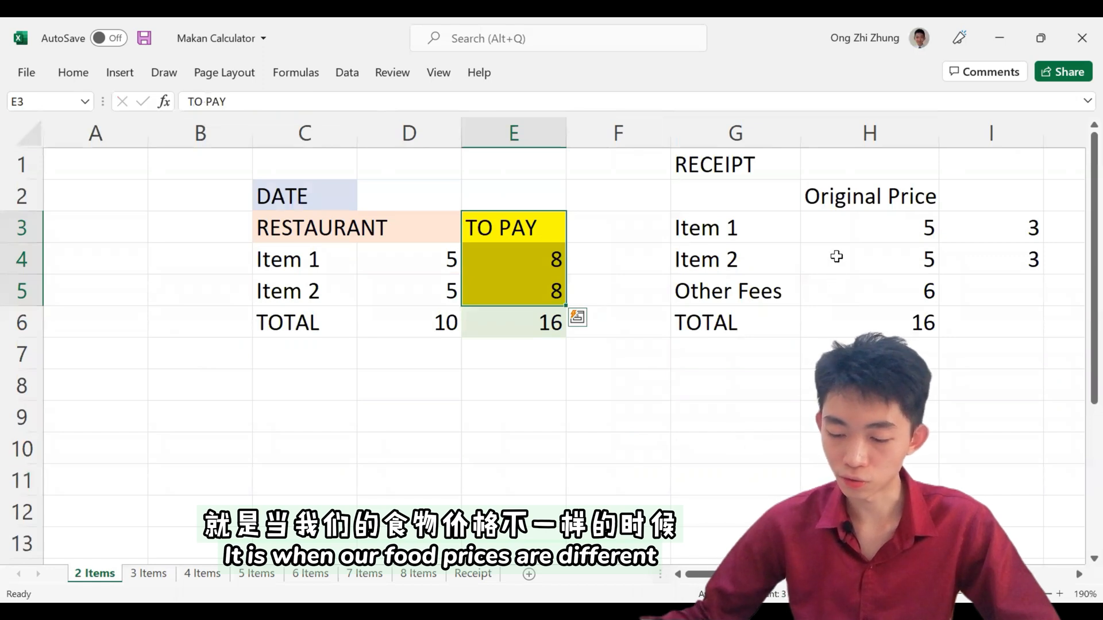
{"action": "left_click", "coordinate": [839, 250]}
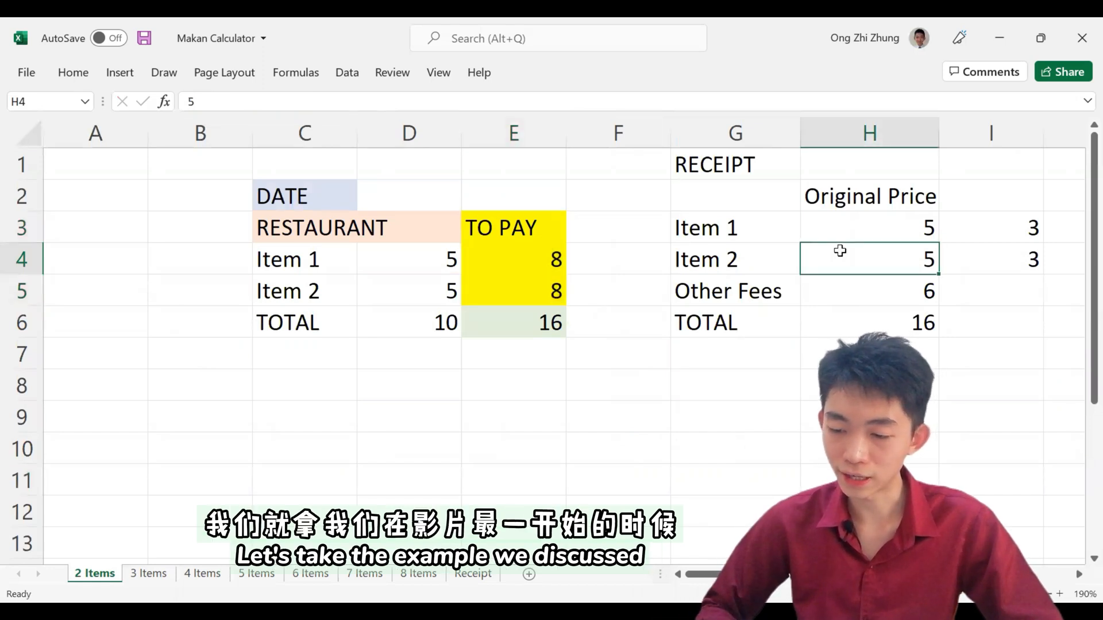
{"action": "type", "text": "10"}
{"action": "key", "text": "Return"}
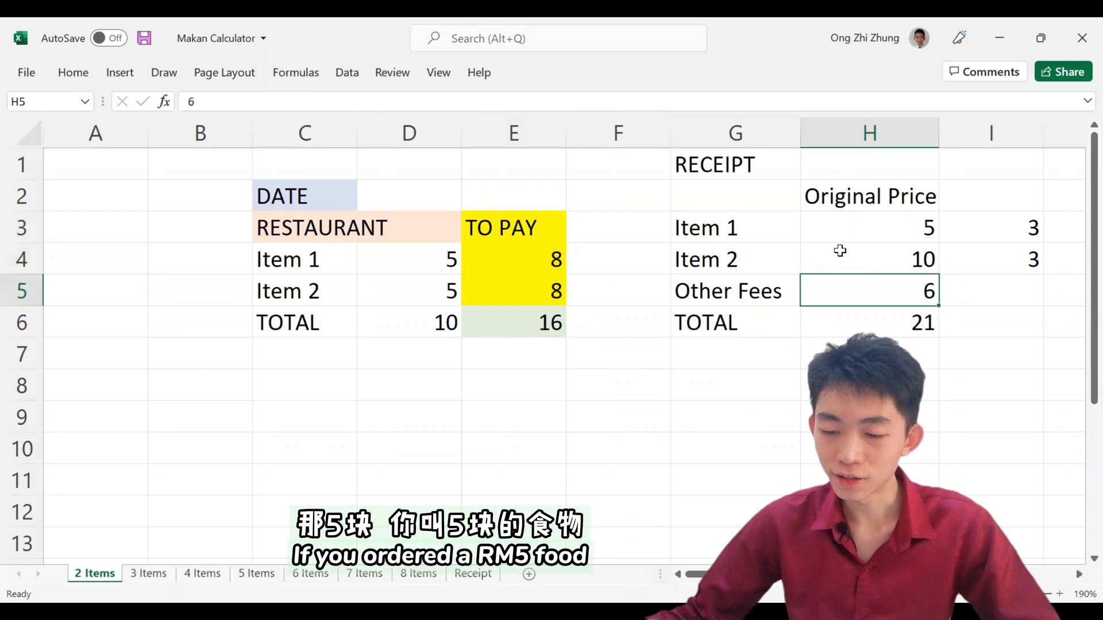
Step: Review the receipt prices and Other Fees, and set the fee shares to 2 for Item 1 in I3 and 4 for Item 2 in I4
{"action": "left_click", "coordinate": [896, 239]}
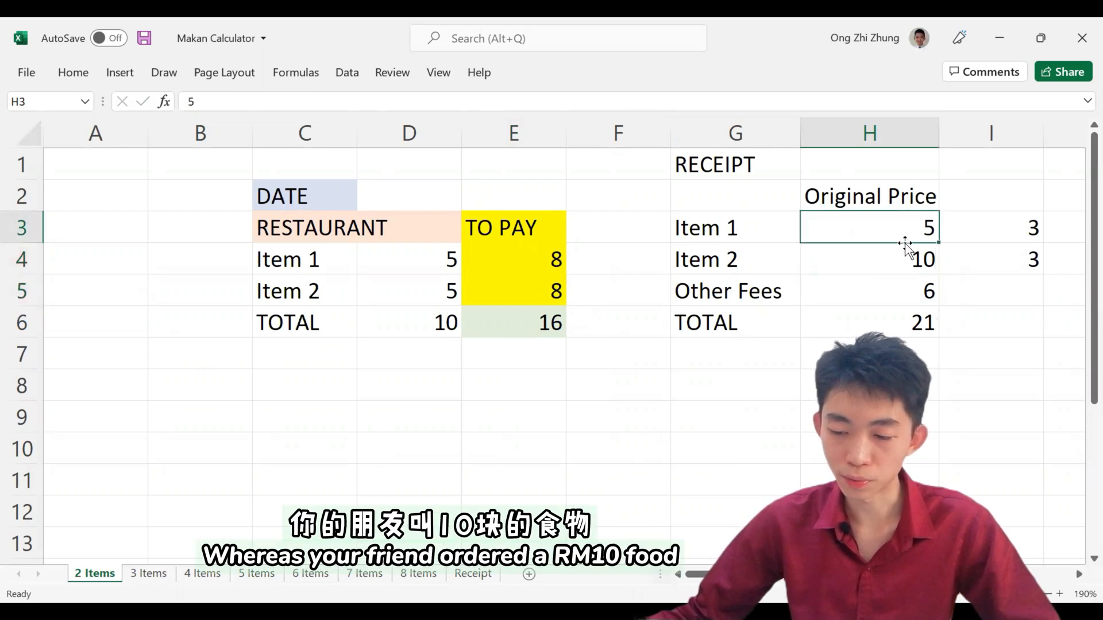
{"action": "left_click", "coordinate": [907, 264]}
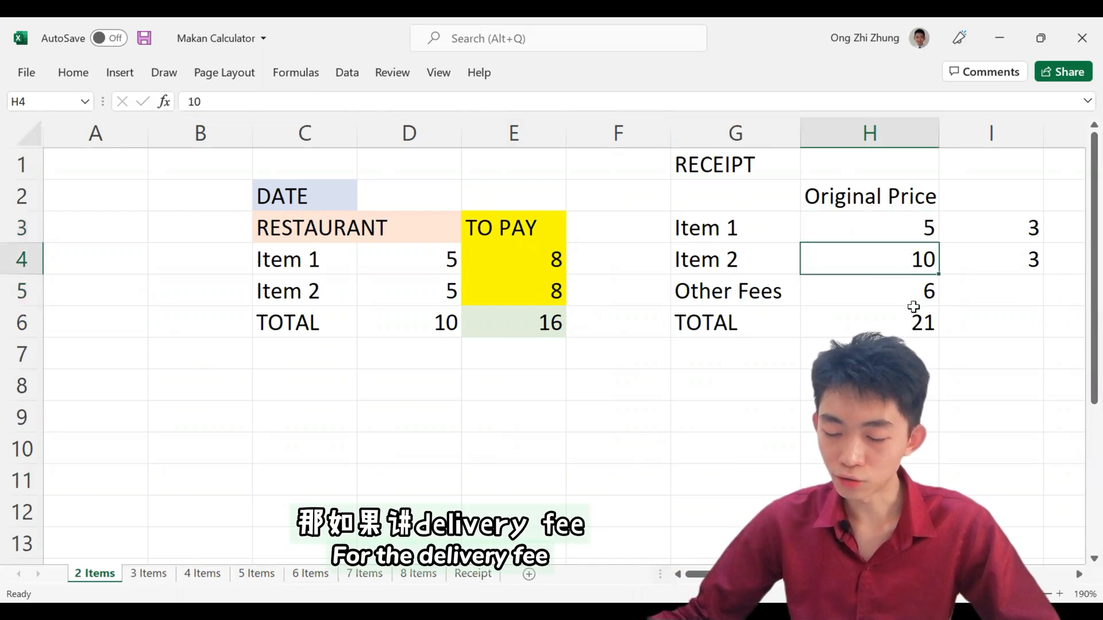
{"action": "left_click", "coordinate": [916, 300]}
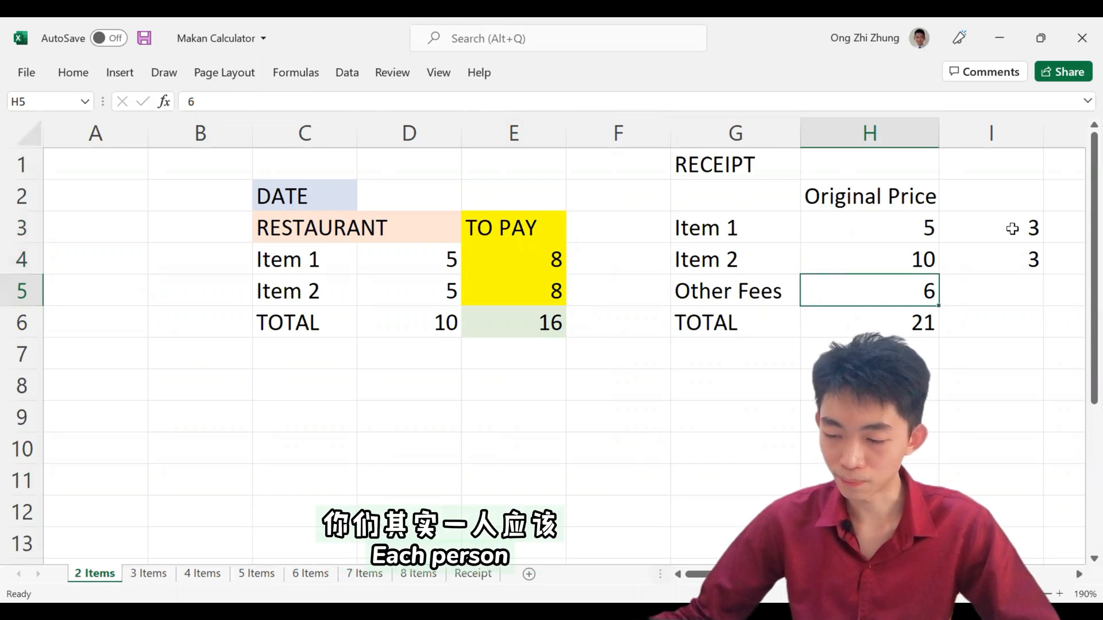
{"action": "left_click_drag", "start_coordinate": [1009, 227], "coordinate": [1012, 262]}
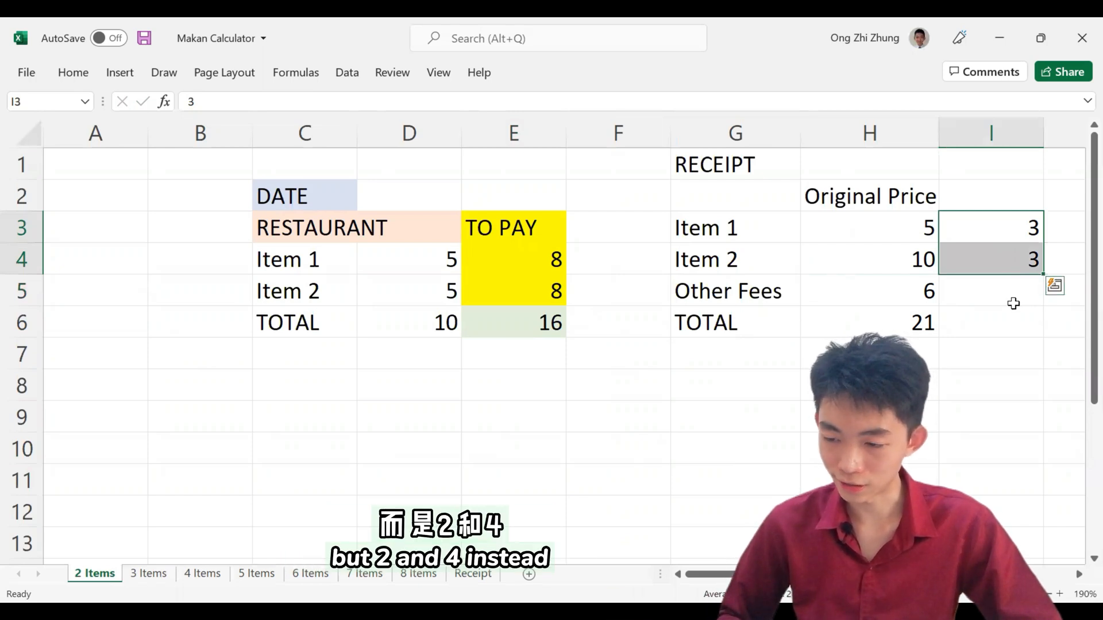
{"action": "type", "text": "2"}
{"action": "key", "text": "Return"}
{"action": "type", "text": "4"}
{"action": "key", "text": "Return"}
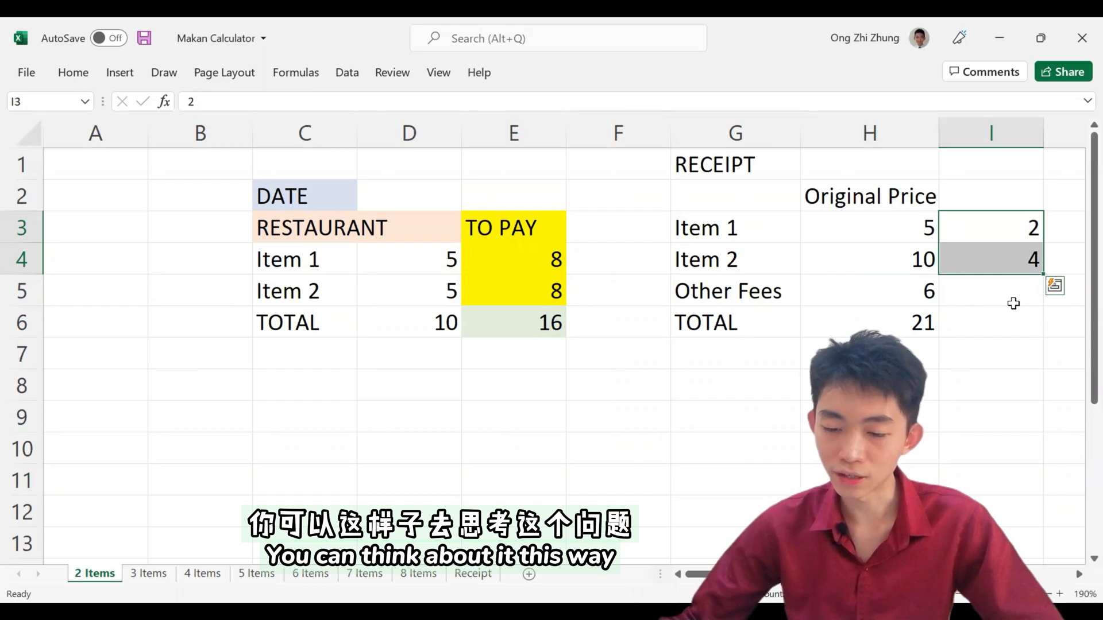
Step: Compare the two receipt items' original prices in H3:H4 with their fee shares in I3:I4
{"action": "left_click", "coordinate": [886, 262]}
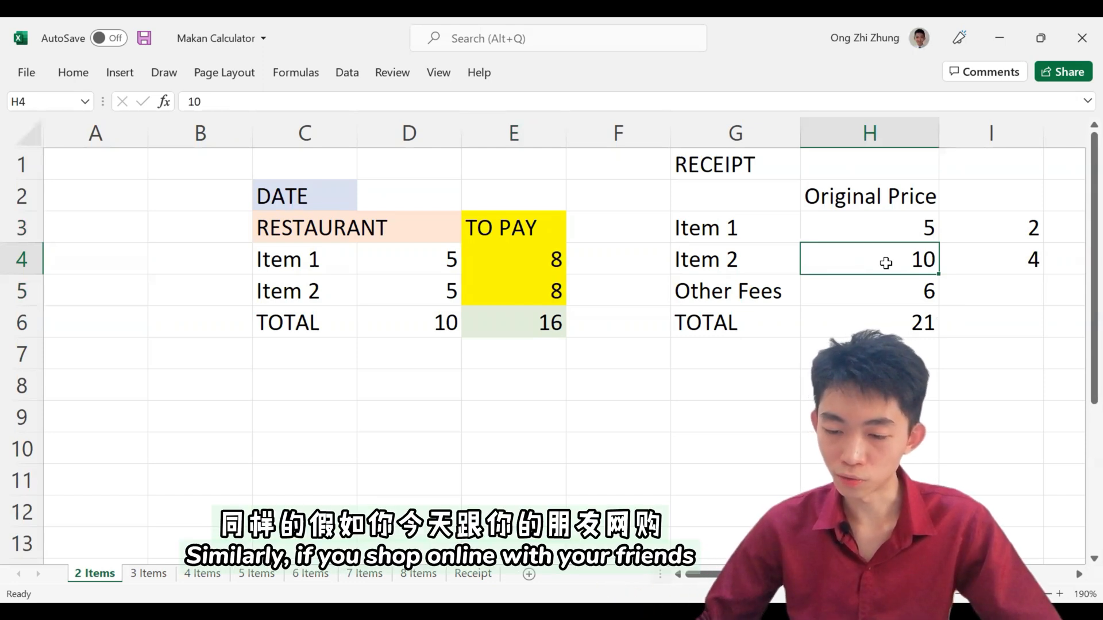
{"action": "left_click", "coordinate": [874, 233]}
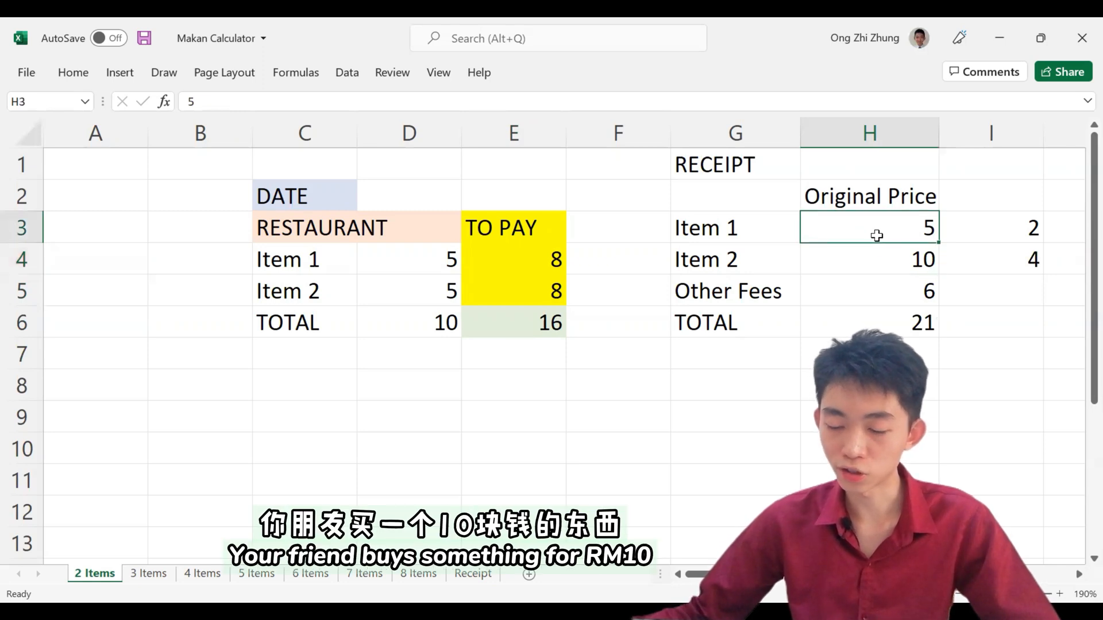
{"action": "left_click", "coordinate": [882, 250]}
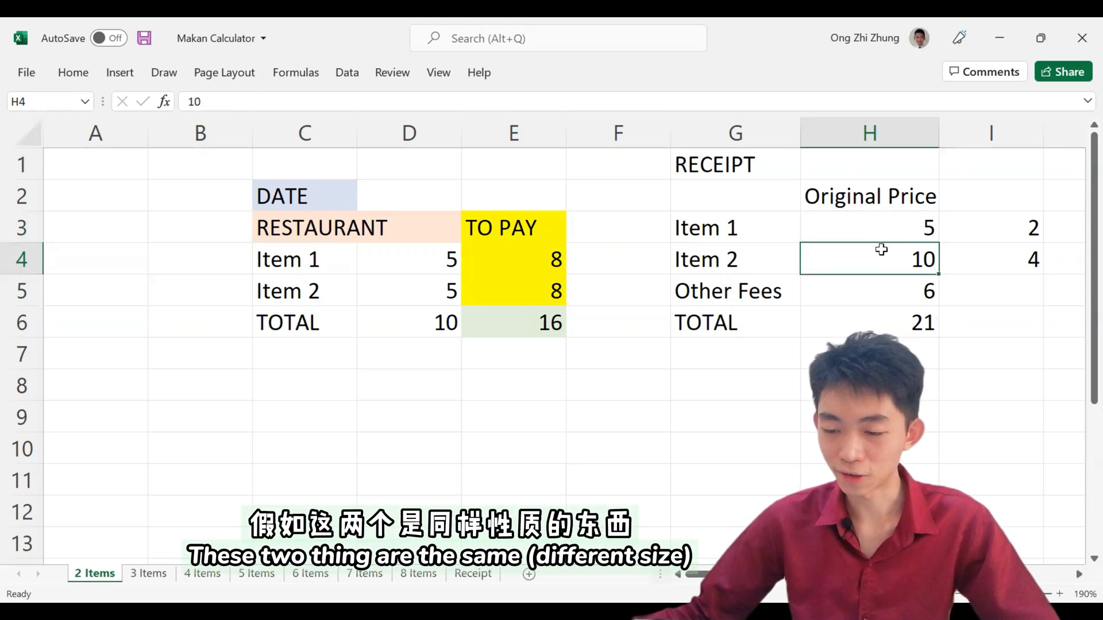
{"action": "left_click_drag", "start_coordinate": [884, 234], "coordinate": [885, 258]}
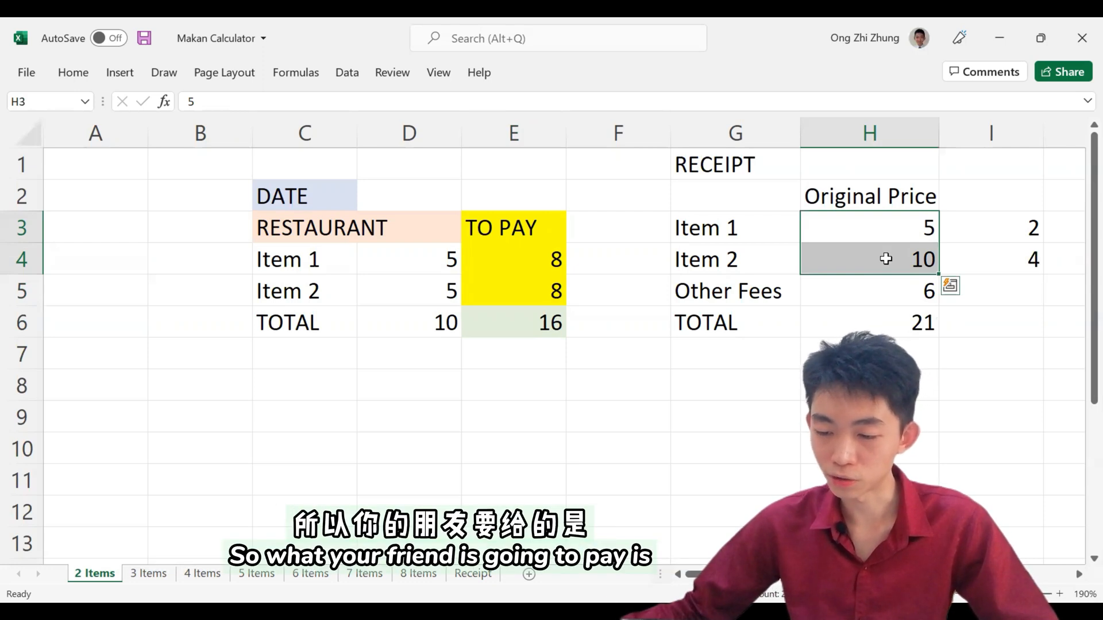
{"action": "left_click_drag", "start_coordinate": [886, 259], "coordinate": [1009, 256]}
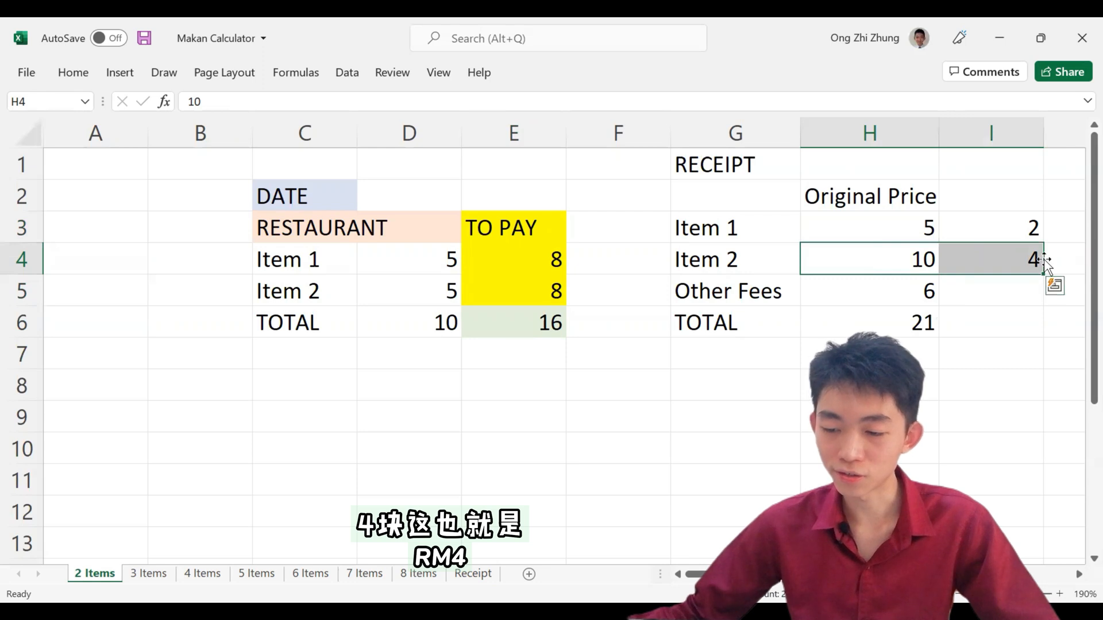
{"action": "left_click_drag", "start_coordinate": [912, 232], "coordinate": [977, 258]}
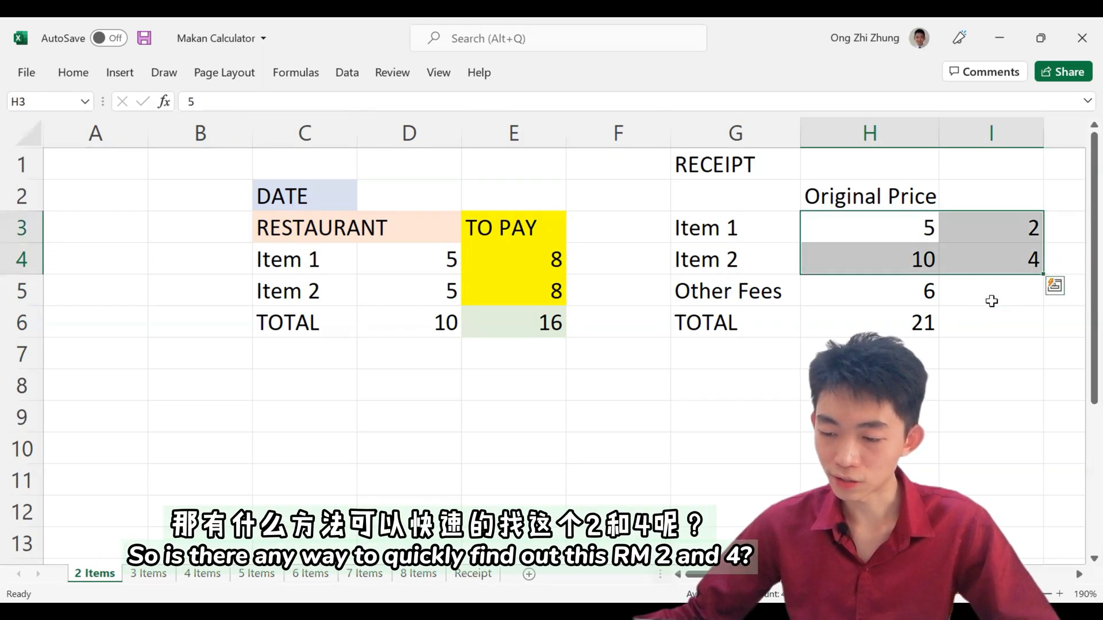
Step: Cancel the accidental move of the receipt cells and re-enter 4 as Item 2's fee share in I4
{"action": "left_click_drag", "start_coordinate": [1005, 270], "coordinate": [1004, 302]}
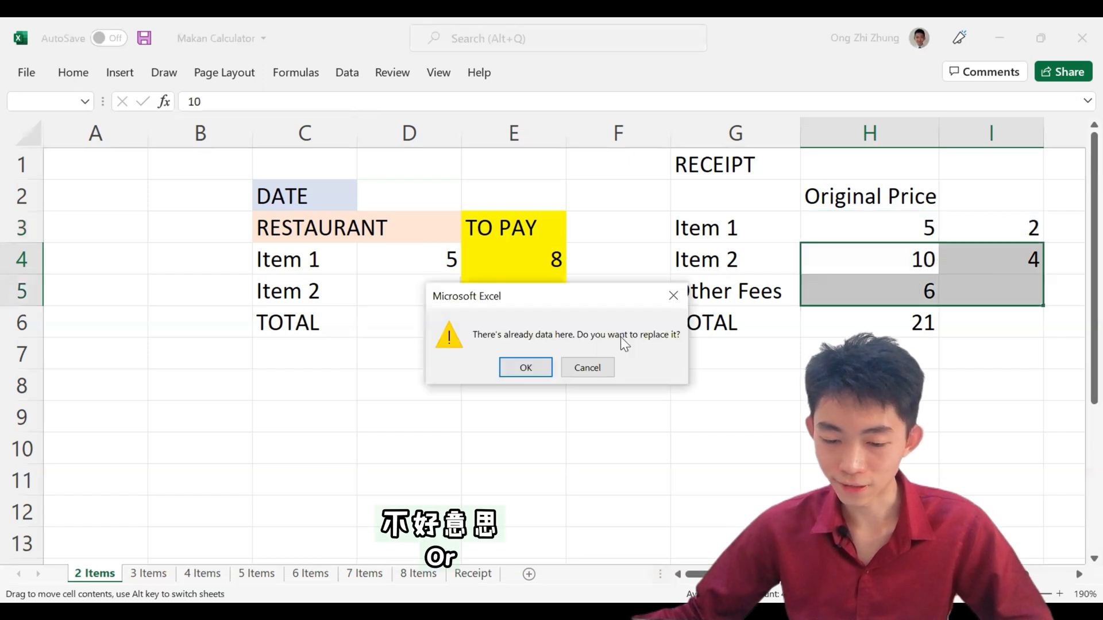
{"action": "left_click", "coordinate": [584, 368]}
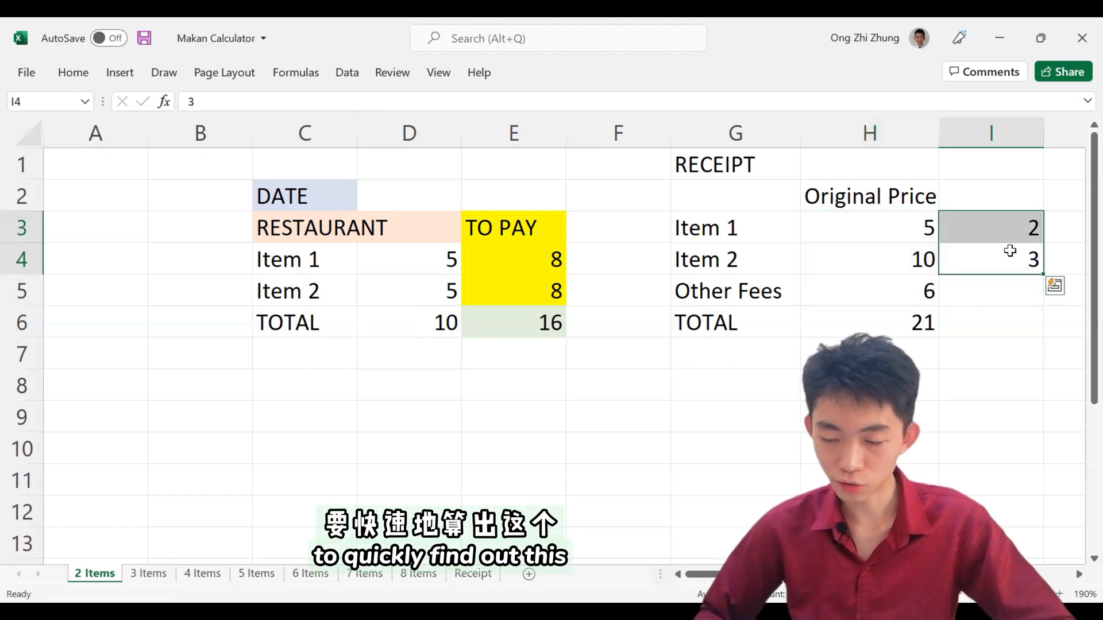
{"action": "left_click", "coordinate": [1010, 251]}
{"action": "type", "text": "4"}
{"action": "key", "text": "Return"}
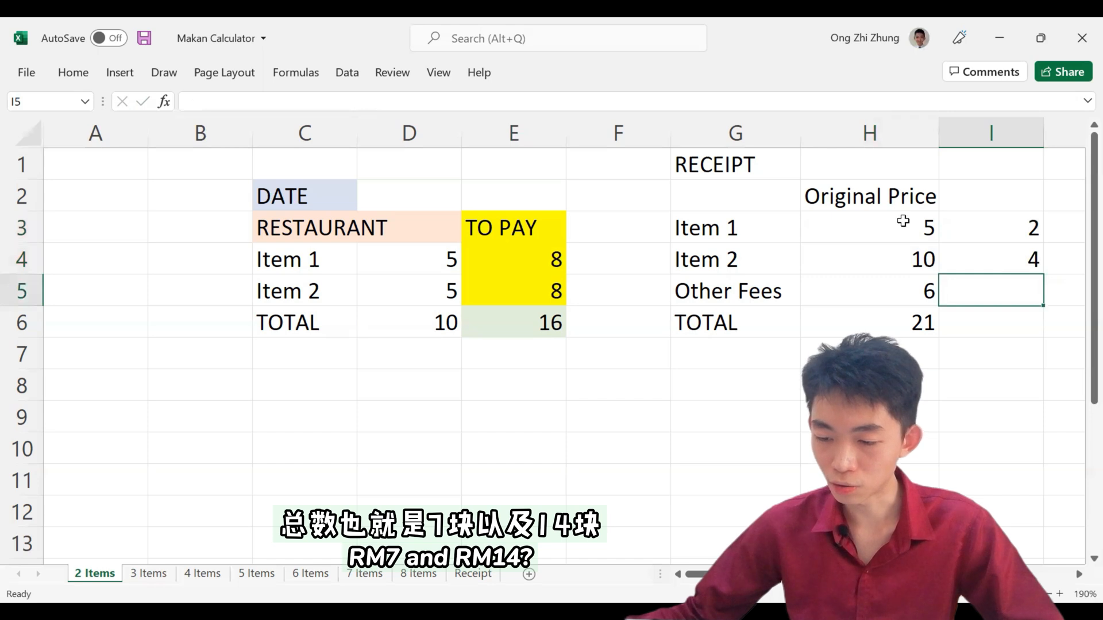
Step: Review each receipt item's price with its fee share, keep Item 1's price, and set Item 2's price in D5 to 10
{"action": "left_click_drag", "start_coordinate": [902, 222], "coordinate": [1002, 222]}
{"action": "left_click_drag", "start_coordinate": [923, 259], "coordinate": [982, 263]}
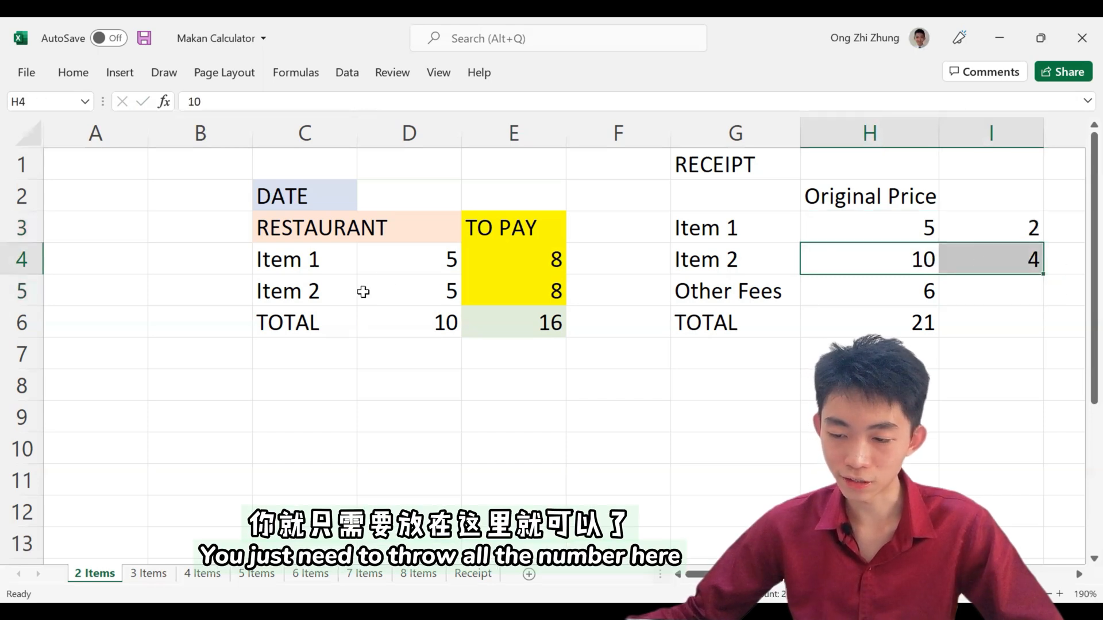
{"action": "left_click", "coordinate": [423, 262]}
{"action": "key", "text": "Return"}
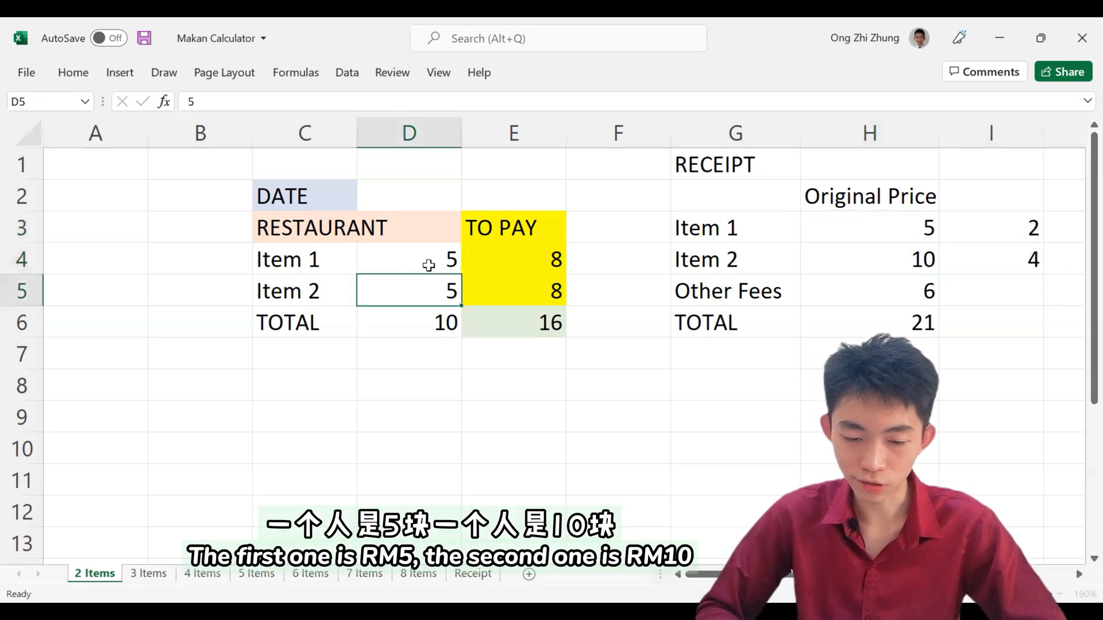
{"action": "type", "text": "10"}
{"action": "key", "text": "Return"}
Step: Set the TOTAL amount to pay in E6 to 21
{"action": "key", "text": "Right"}
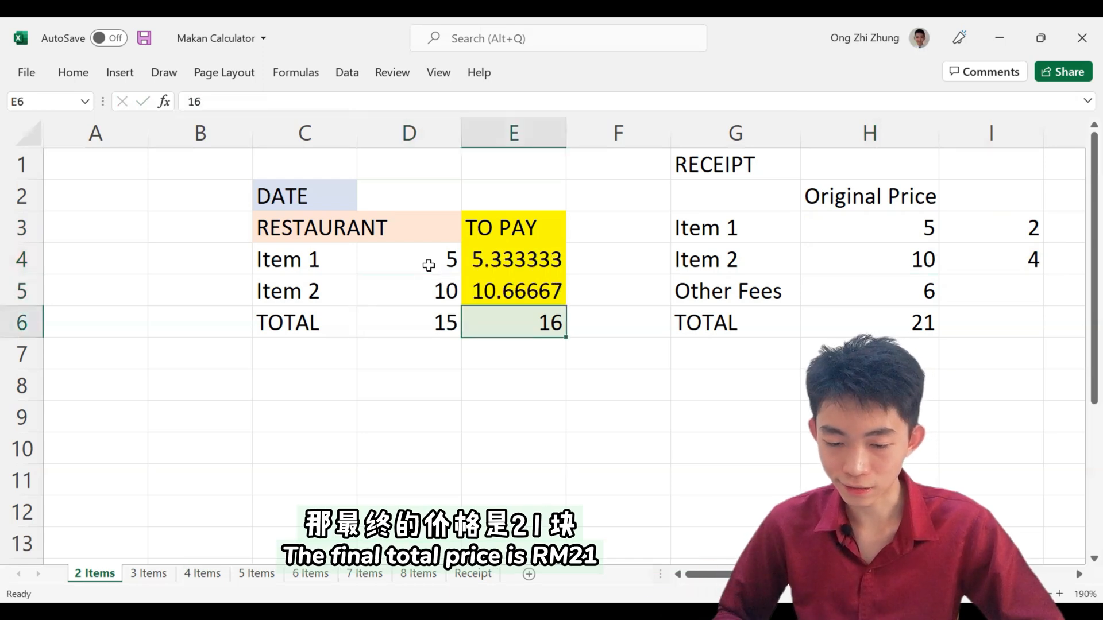
{"action": "key", "text": "BackSpace"}
{"action": "key", "text": "BackSpace"}
{"action": "type", "text": "21"}
{"action": "key", "text": "Return"}
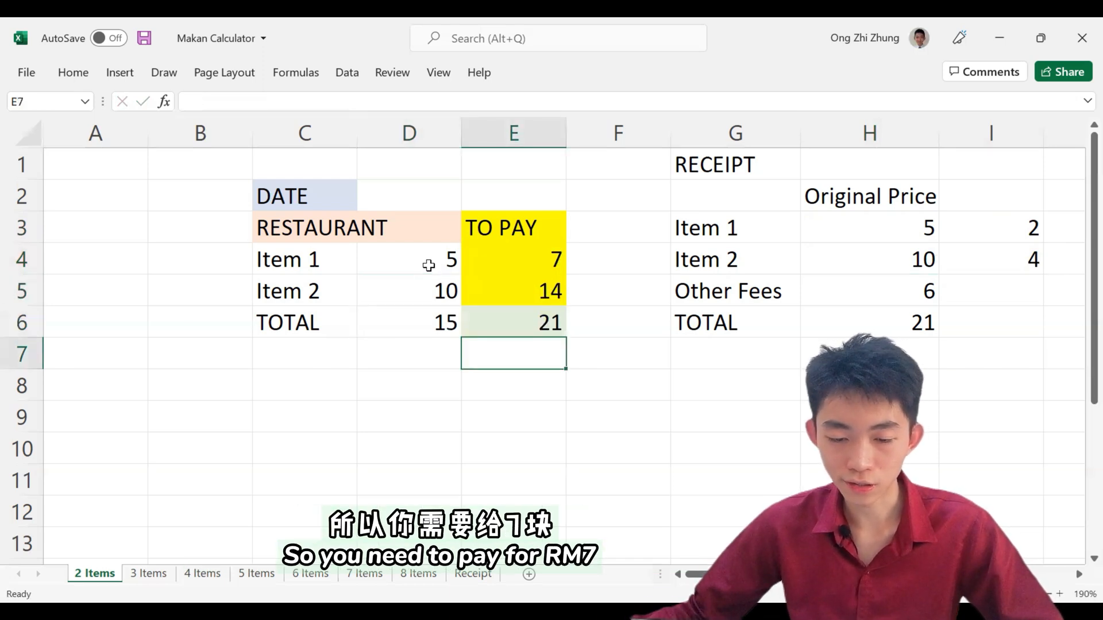
Step: Review both items' prices against their TO PAY amounts and the whole calculation table
{"action": "left_click_drag", "start_coordinate": [428, 265], "coordinate": [554, 257]}
{"action": "left_click_drag", "start_coordinate": [428, 291], "coordinate": [496, 293]}
{"action": "left_click_drag", "start_coordinate": [355, 201], "coordinate": [557, 331]}
{"action": "left_click", "coordinate": [613, 382]}
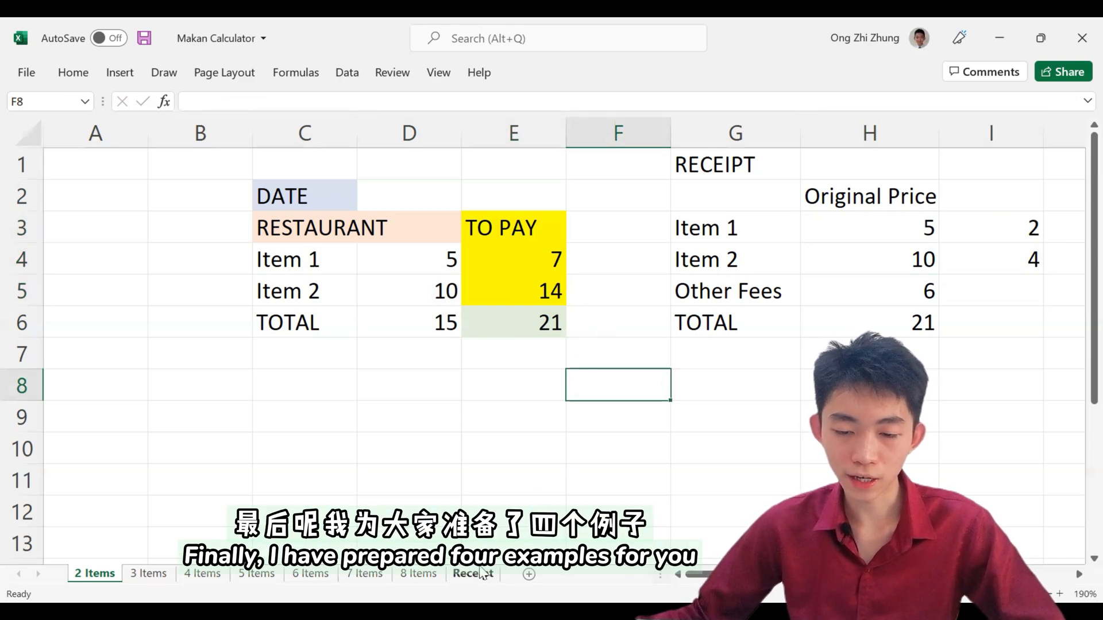
Step: Copy the Mun Hin cart picture from the Receipt sheet and paste it at C8 on the 2 Items sheet
{"action": "left_click", "coordinate": [477, 573]}
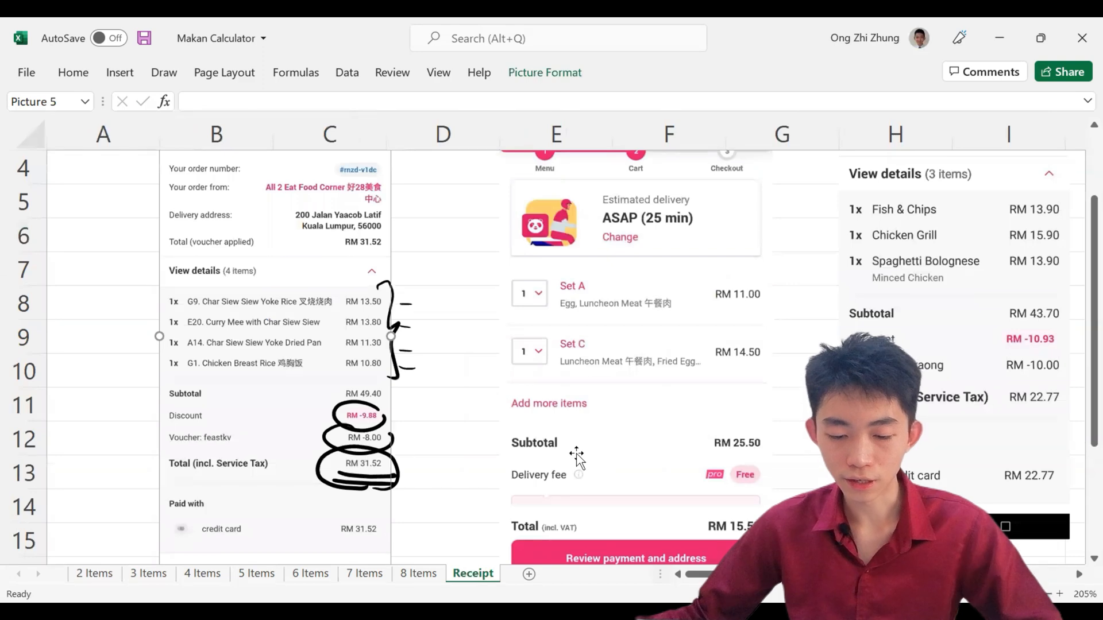
{"action": "scroll", "coordinate": [580, 457], "scroll_direction": "right", "scroll_amount": 5}
{"action": "scroll", "coordinate": [590, 426], "scroll_direction": "down", "scroll_amount": 1}
{"action": "scroll", "coordinate": [592, 428], "scroll_direction": "down", "scroll_amount": 3}
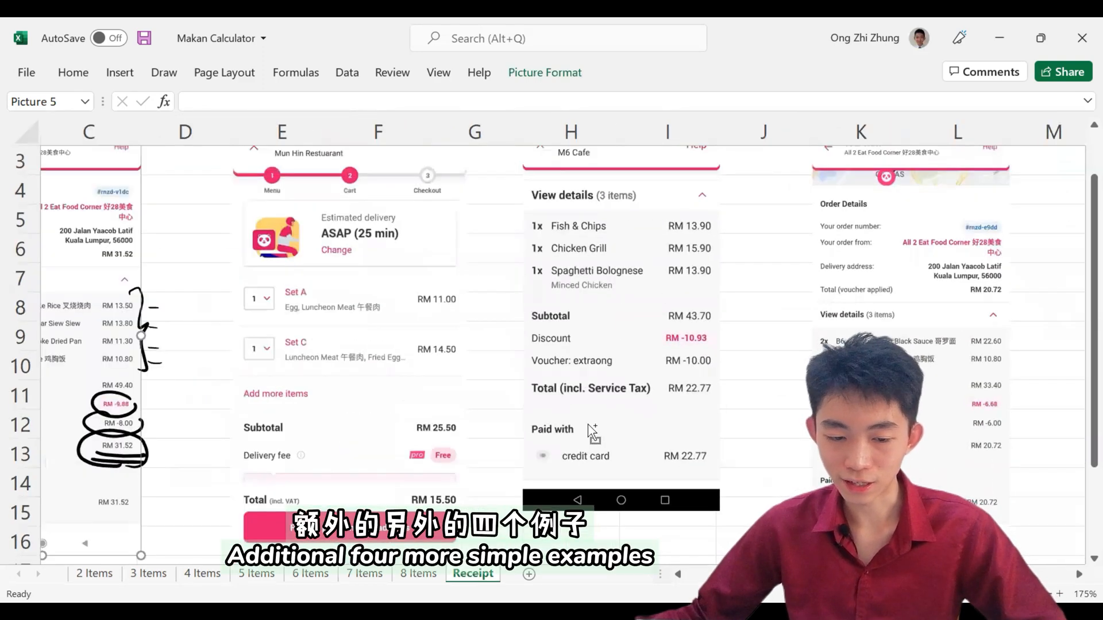
{"action": "left_click", "coordinate": [447, 361]}
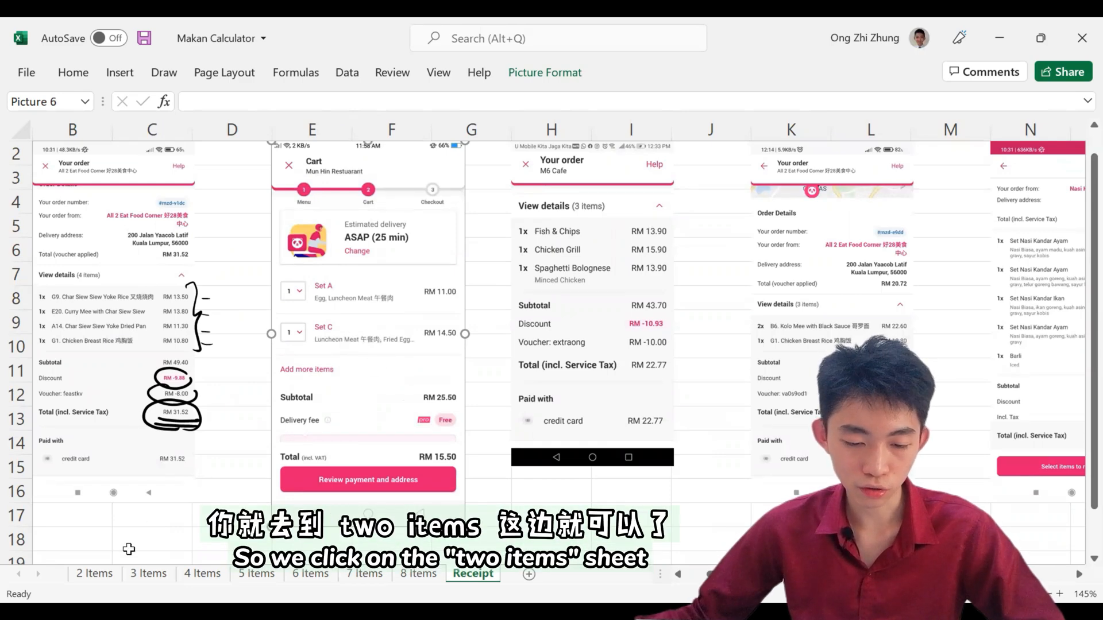
{"action": "left_click", "coordinate": [95, 573]}
{"action": "left_click", "coordinate": [290, 393]}
{"action": "key", "text": "ctrl+v"}
Step: Read the set prices on the pasted cart picture and enter 11 for Item 1 in D4 and 14.5 for Item 2 in D5
{"action": "scroll", "coordinate": [499, 411], "scroll_direction": "down", "scroll_amount": 2}
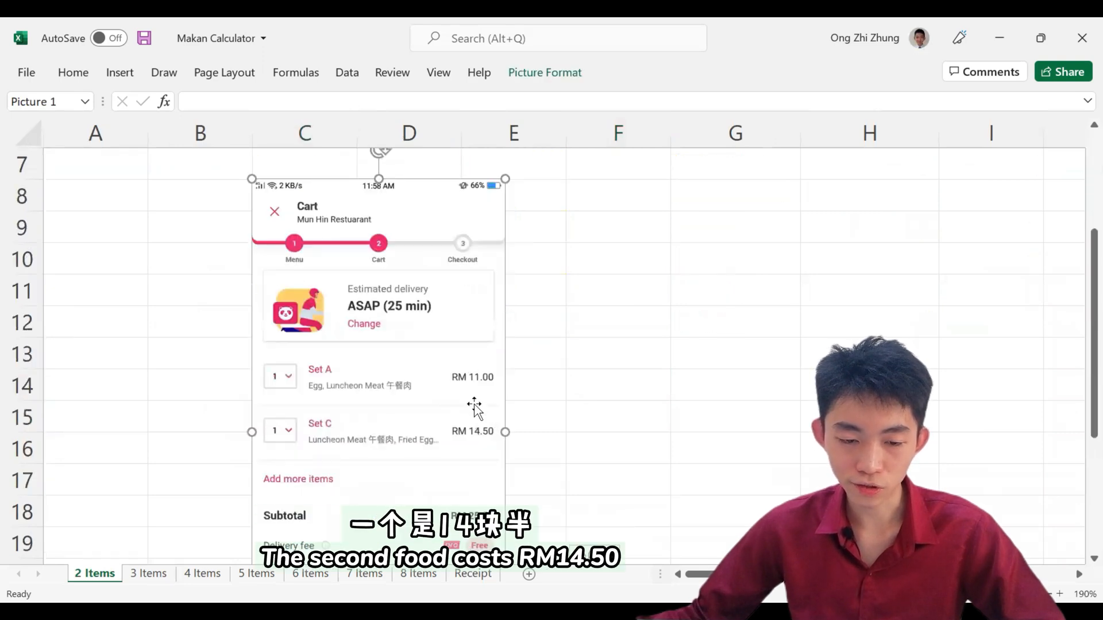
{"action": "scroll", "coordinate": [474, 402], "scroll_direction": "up", "scroll_amount": 2}
{"action": "left_click", "coordinate": [389, 279]}
{"action": "left_click", "coordinate": [389, 258]}
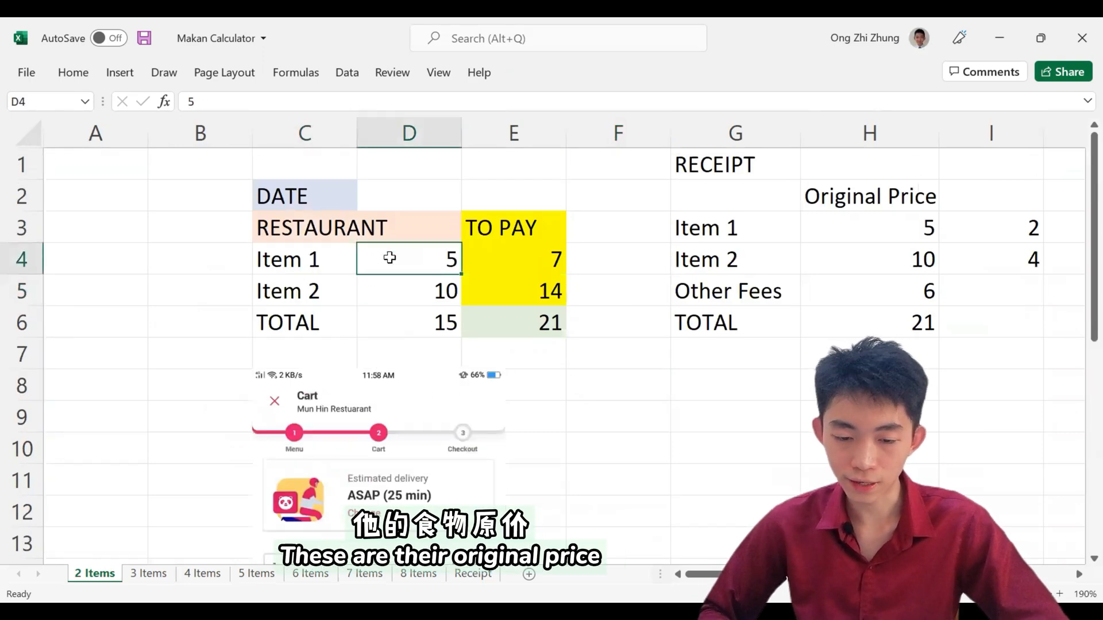
{"action": "type", "text": "11"}
{"action": "key", "text": "Return"}
{"action": "type", "text": "14.5"}
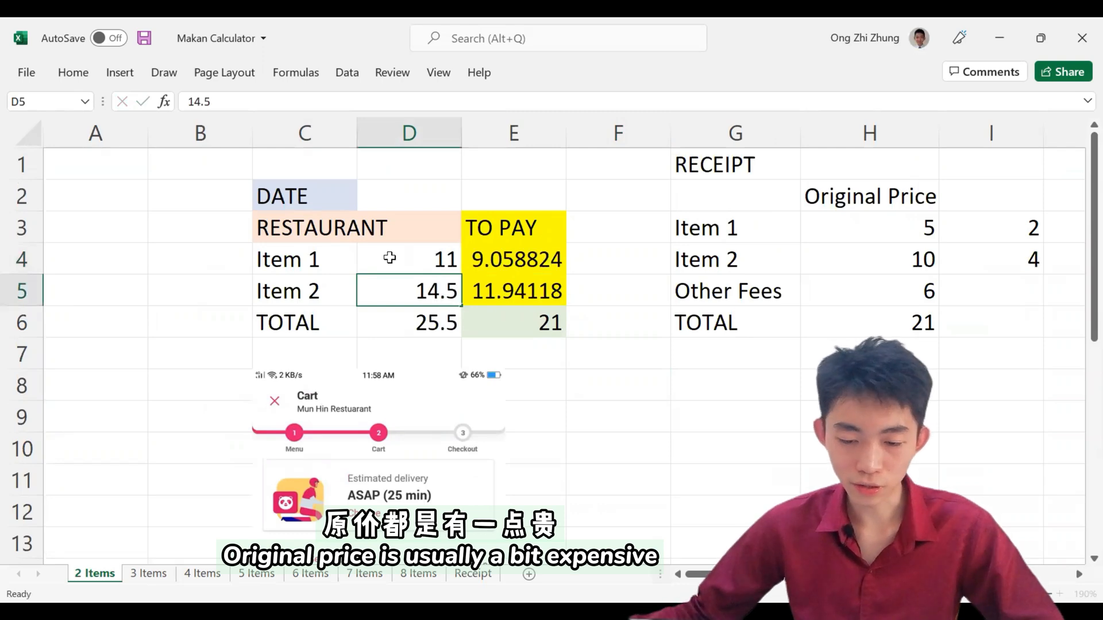
{"action": "key", "text": "Return"}
Step: Check the total on the cart picture, set the TOTAL amount to pay in E6 to 15.5, and review the item prices in D4:D5
{"action": "scroll", "coordinate": [402, 310], "scroll_direction": "down", "scroll_amount": 4}
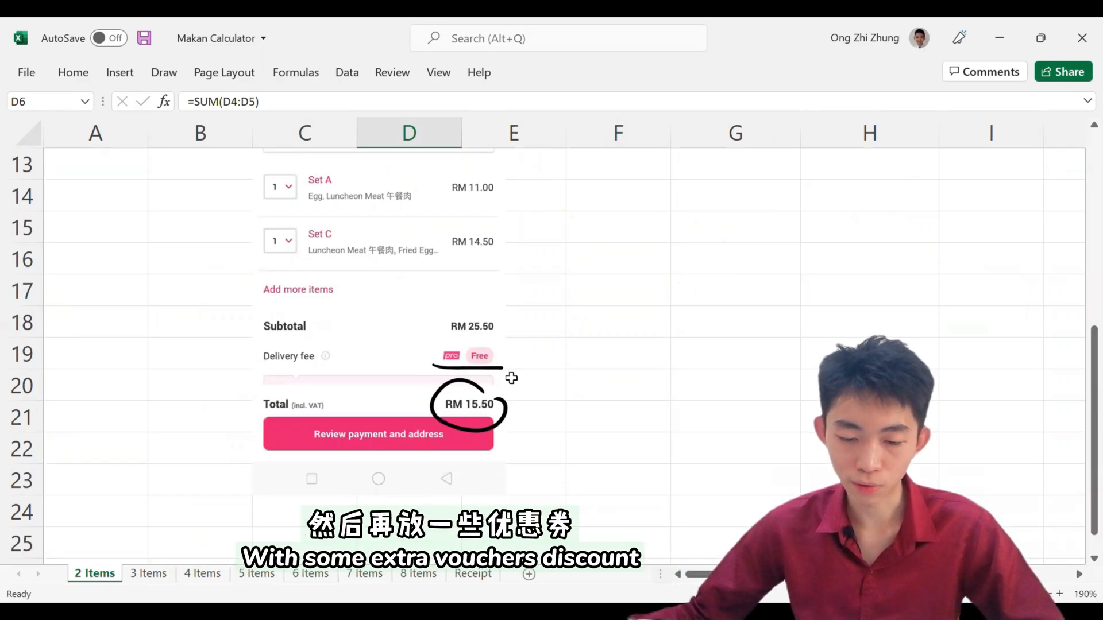
{"action": "scroll", "coordinate": [510, 344], "scroll_direction": "up", "scroll_amount": 4}
{"action": "left_click", "coordinate": [522, 312]}
{"action": "type", "text": "15.5"}
{"action": "key", "text": "Return"}
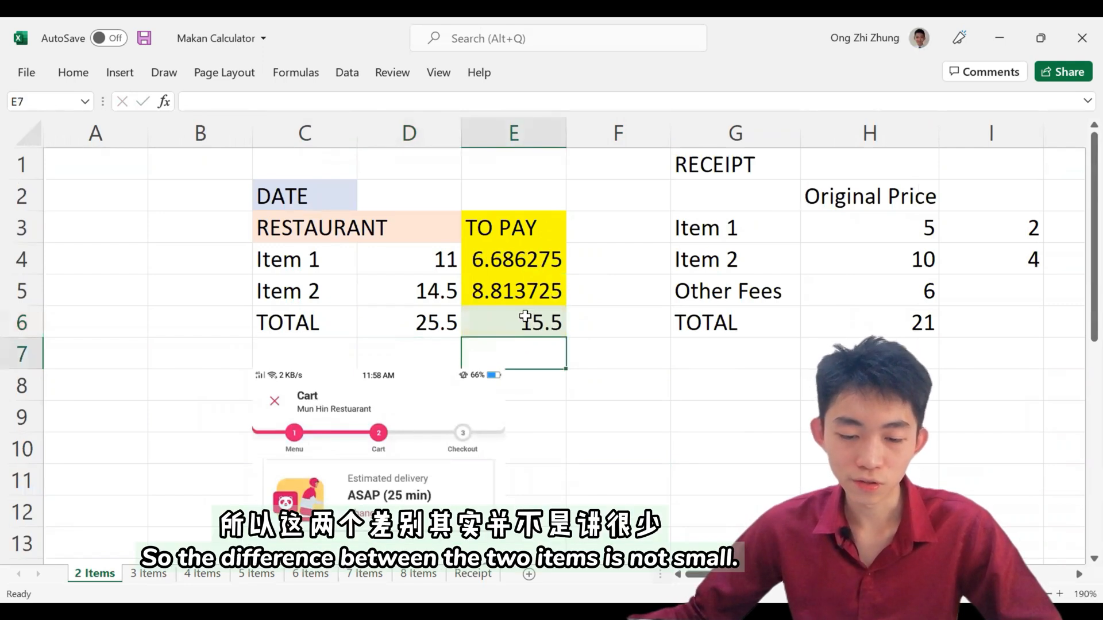
{"action": "left_click_drag", "start_coordinate": [437, 260], "coordinate": [440, 298]}
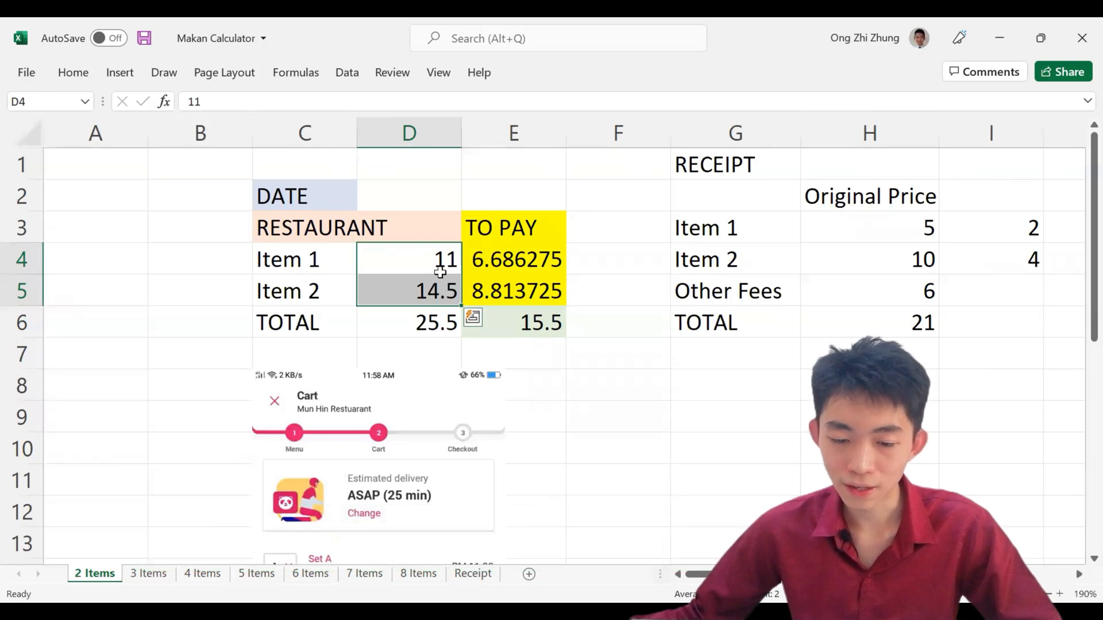
Step: Review the original prices and TO PAY amounts of Item 1 and Item 2 in the calculation table
{"action": "left_click_drag", "start_coordinate": [524, 262], "coordinate": [530, 297]}
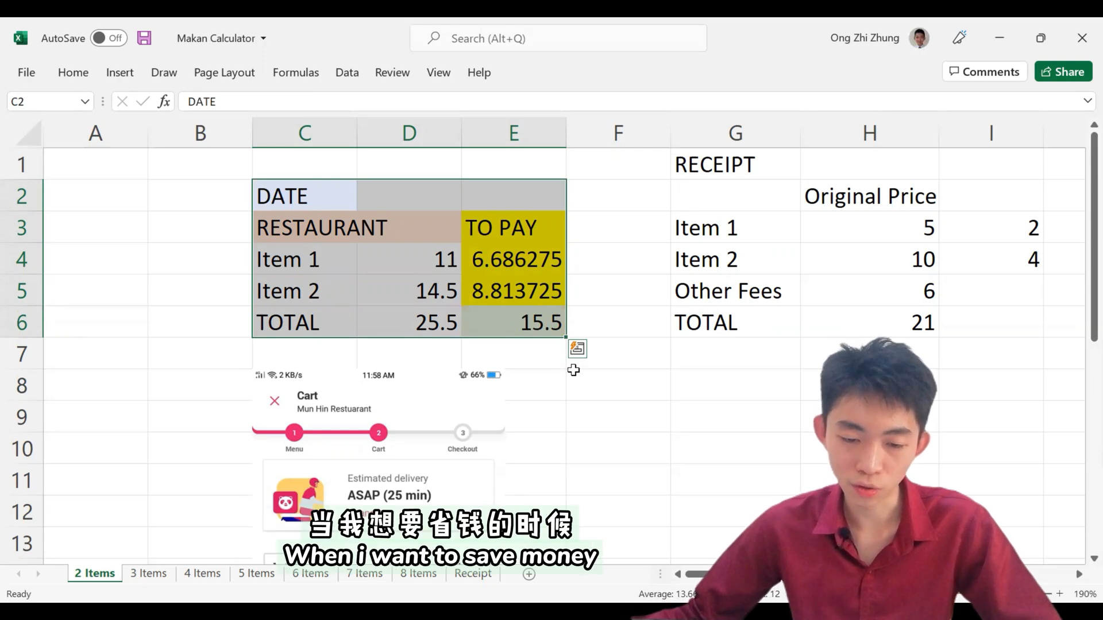
{"action": "left_click_drag", "start_coordinate": [310, 260], "coordinate": [463, 262]}
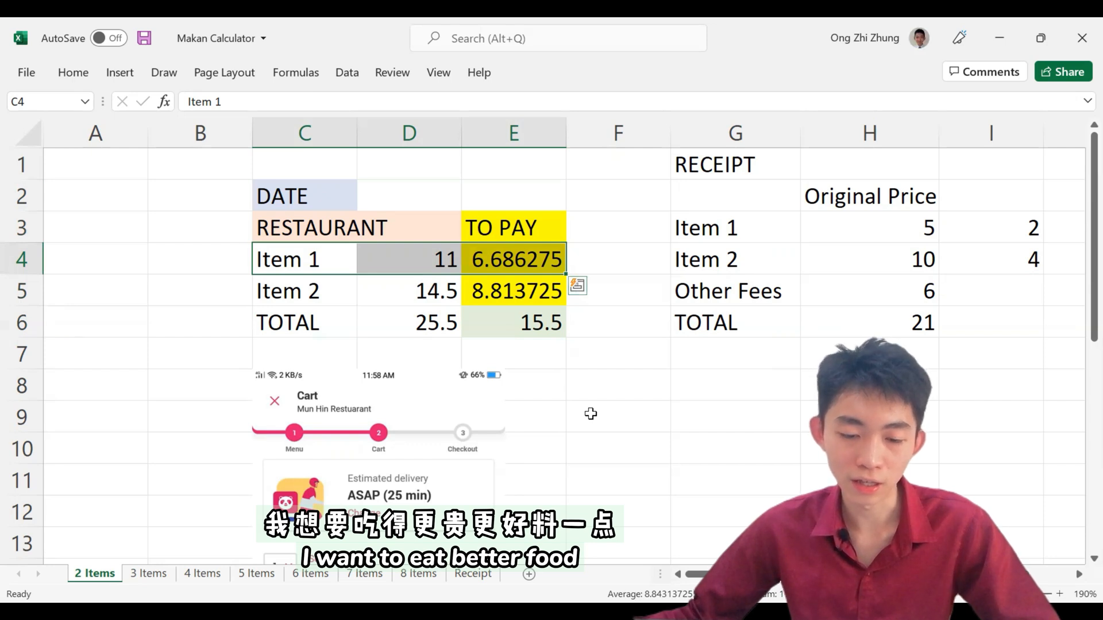
{"action": "left_click_drag", "start_coordinate": [339, 293], "coordinate": [535, 310]}
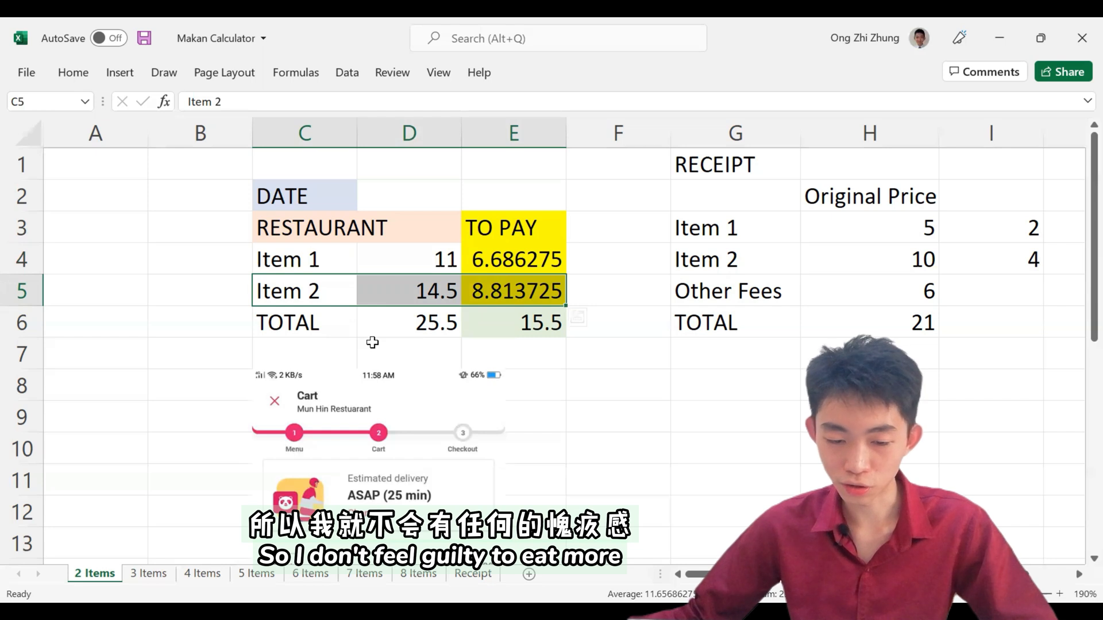
{"action": "left_click", "coordinate": [445, 260]}
{"action": "left_click", "coordinate": [447, 295]}
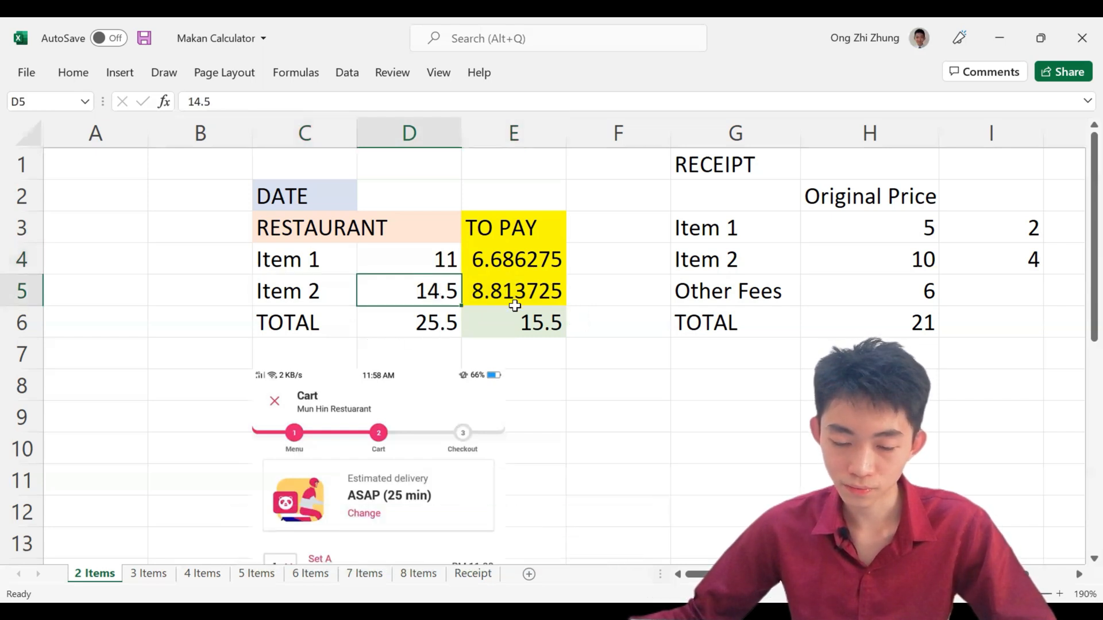
Step: Copy the M6 Cafe order picture from the Receipt sheet and paste it below the calculation table on the 3 Items sheet
{"action": "left_click", "coordinate": [479, 573]}
{"action": "left_click", "coordinate": [558, 328]}
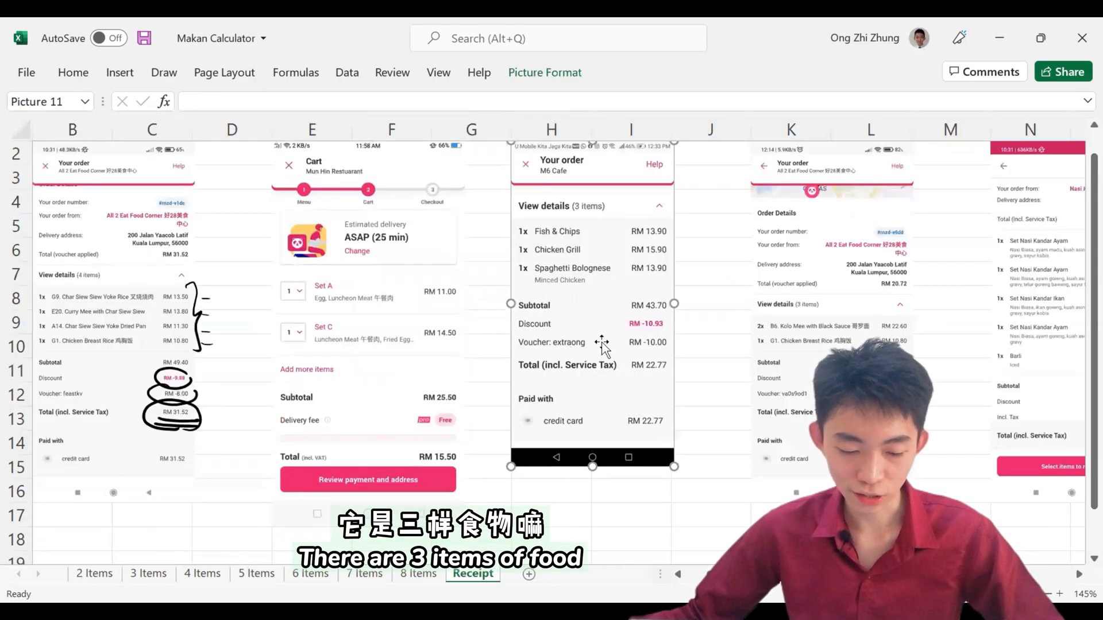
{"action": "left_click", "coordinate": [148, 573]}
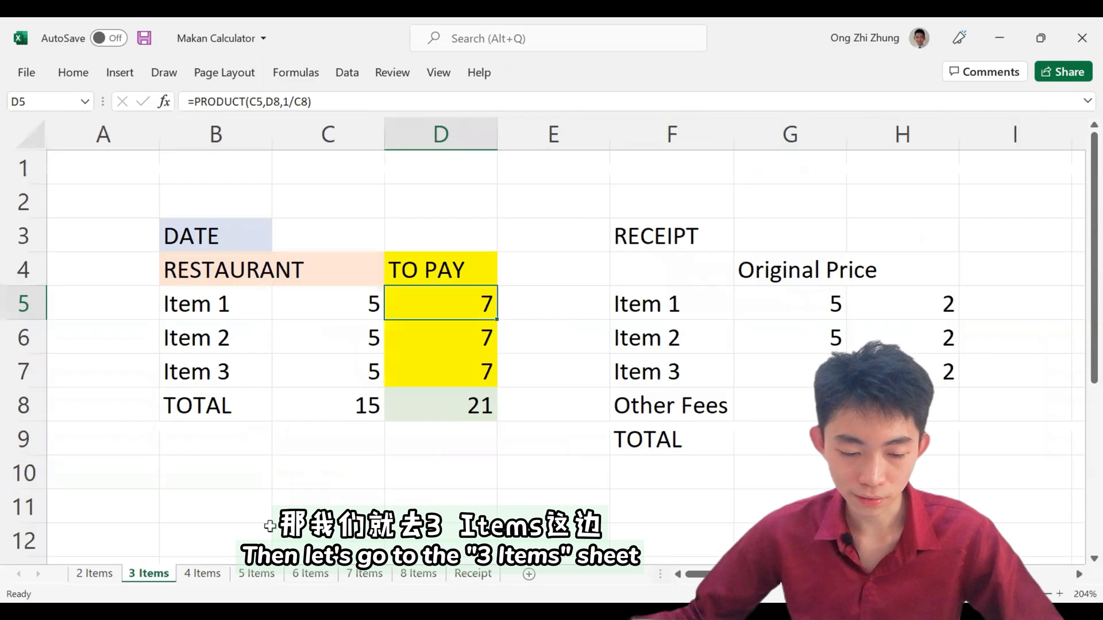
{"action": "left_click", "coordinate": [292, 474]}
Step: Read the food prices on the M6 Cafe picture and enter 13.9, 15.9 and 13.9 for Items 1 to 3 in C5:C7
{"action": "scroll", "coordinate": [293, 475], "scroll_direction": "down", "scroll_amount": 3}
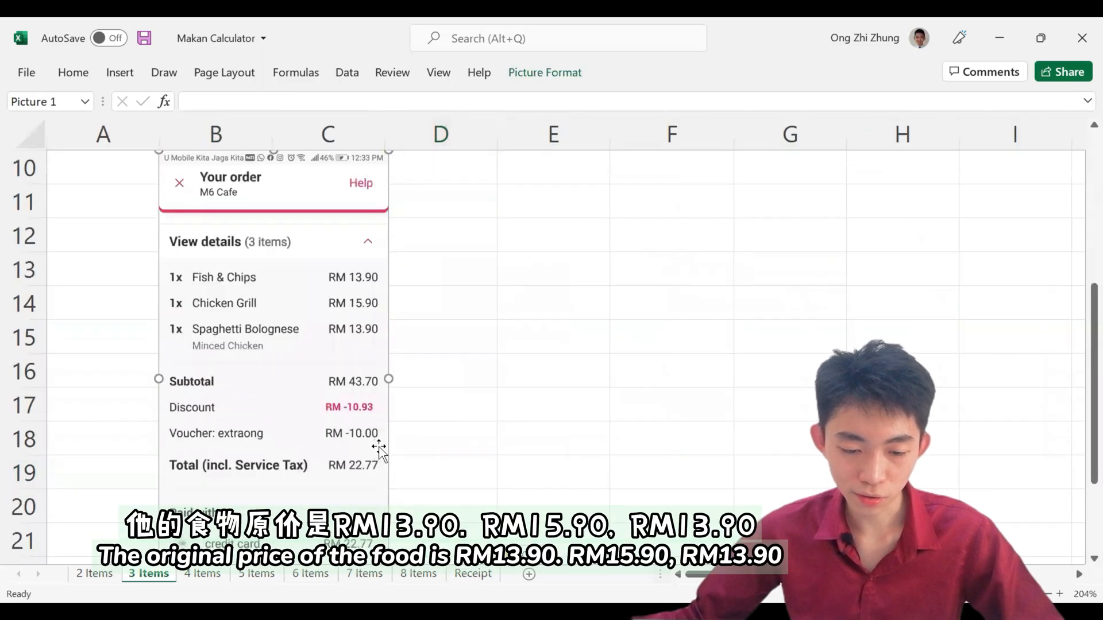
{"action": "scroll", "coordinate": [379, 451], "scroll_direction": "up", "scroll_amount": 3}
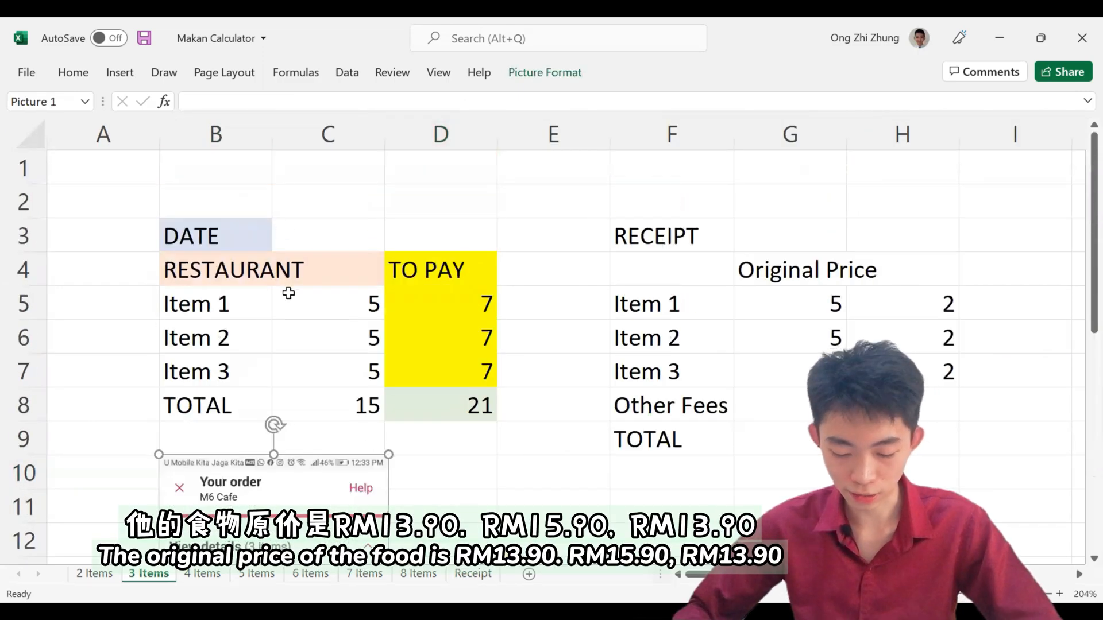
{"action": "left_click", "coordinate": [289, 293]}
{"action": "type", "text": "13.9"}
{"action": "key", "text": "Return"}
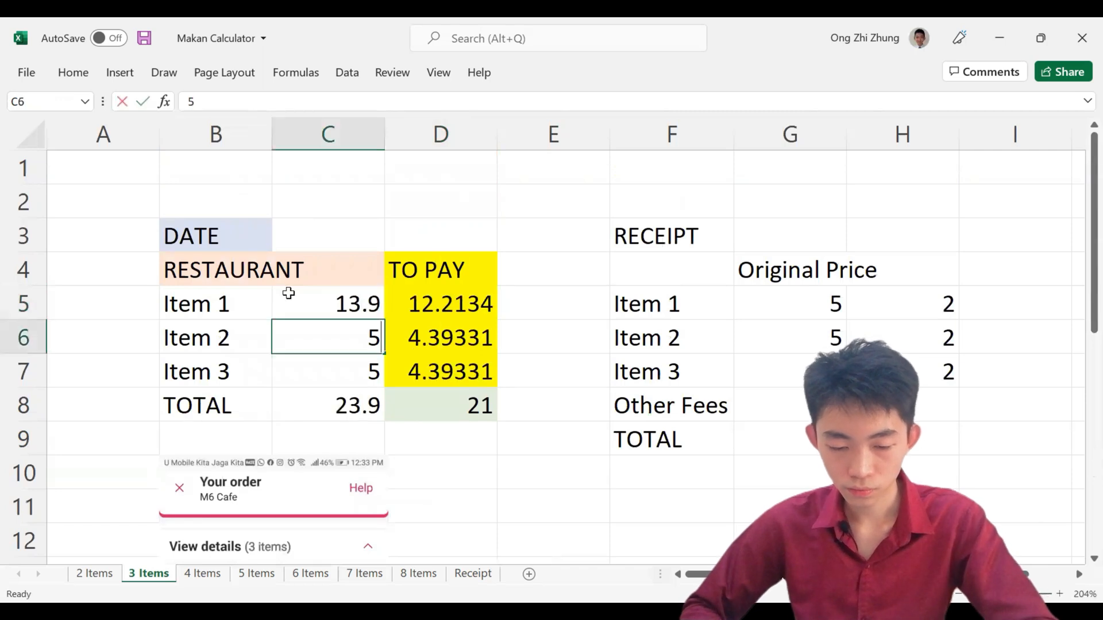
{"action": "type", "text": "15.9"}
{"action": "key", "text": "Return"}
{"action": "type", "text": "13.9"}
{"action": "key", "text": "Return"}
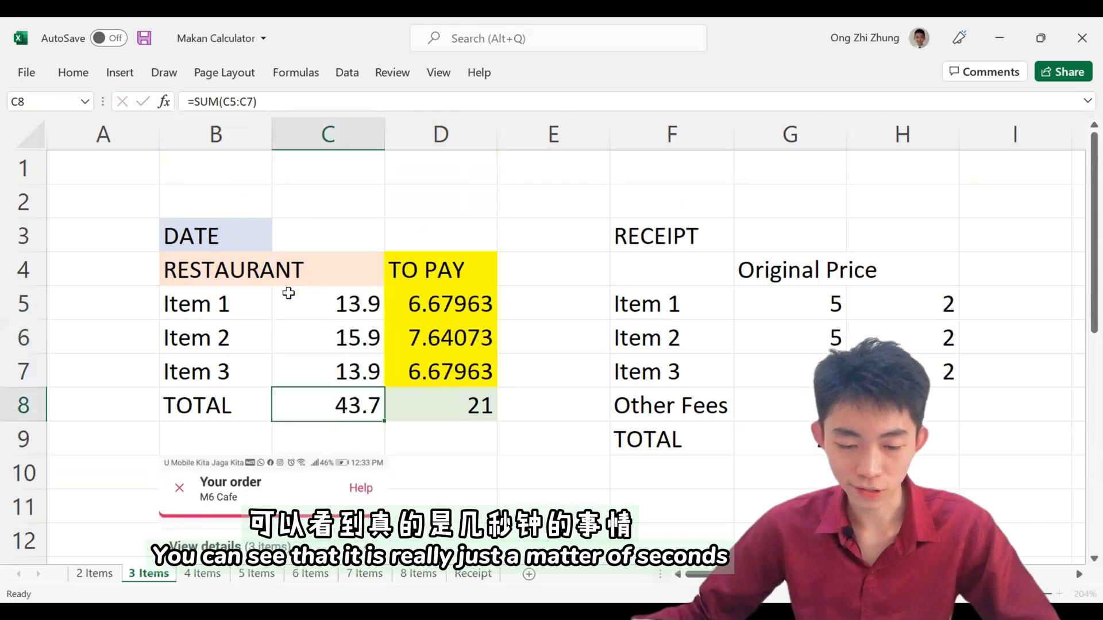
Step: Set the TOTAL amount to pay in D8 to 22.77 from the M6 Cafe receipt, and compare the Item 1 and Item 3 rows
{"action": "scroll", "coordinate": [289, 293], "scroll_direction": "down", "scroll_amount": 5}
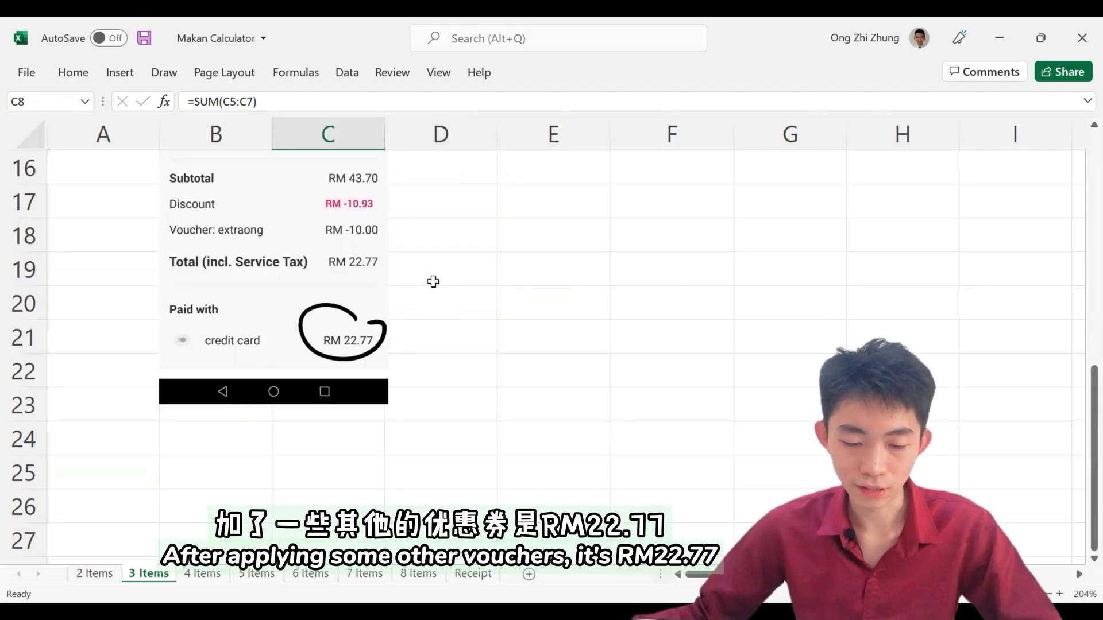
{"action": "scroll", "coordinate": [434, 282], "scroll_direction": "up", "scroll_amount": 5}
{"action": "left_click", "coordinate": [458, 412]}
{"action": "type", "text": "22.77"}
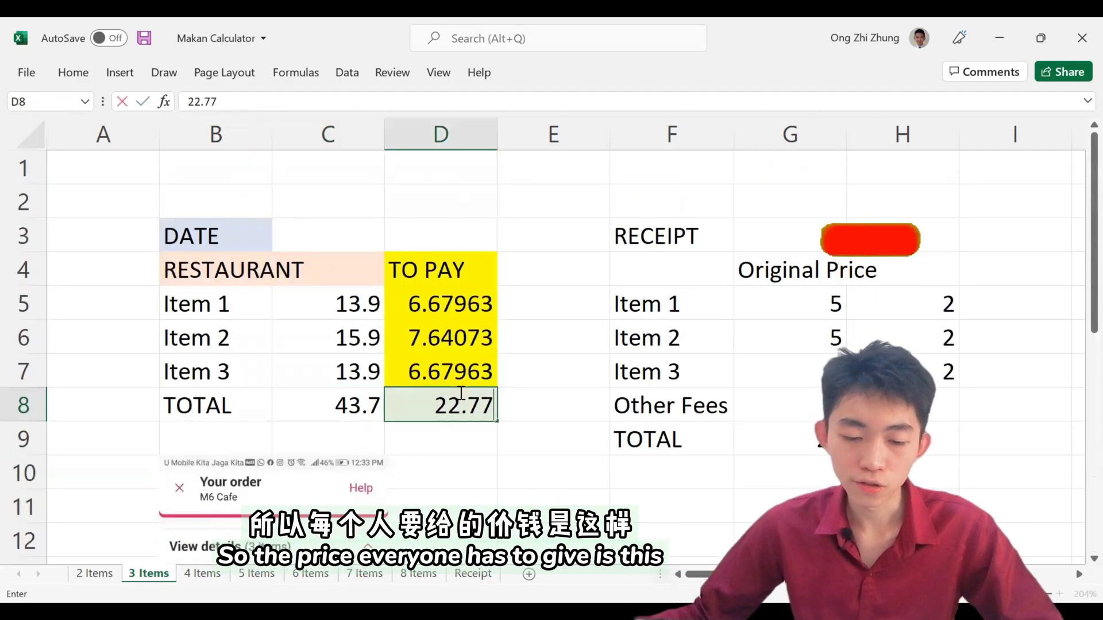
{"action": "key", "text": "Return"}
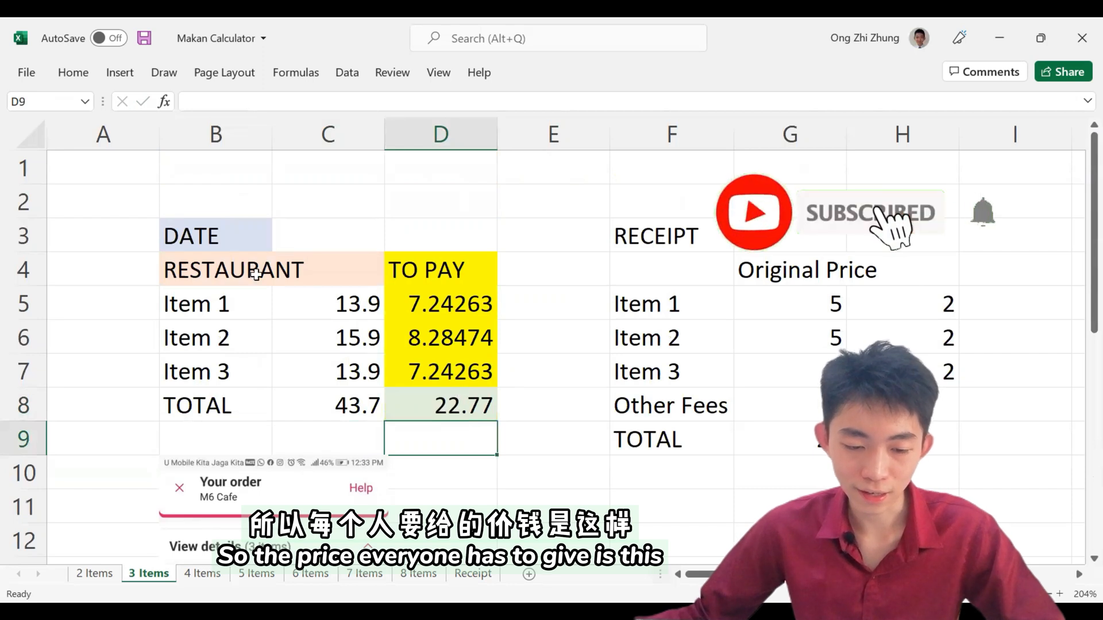
{"action": "left_click_drag", "start_coordinate": [259, 301], "coordinate": [411, 303]}
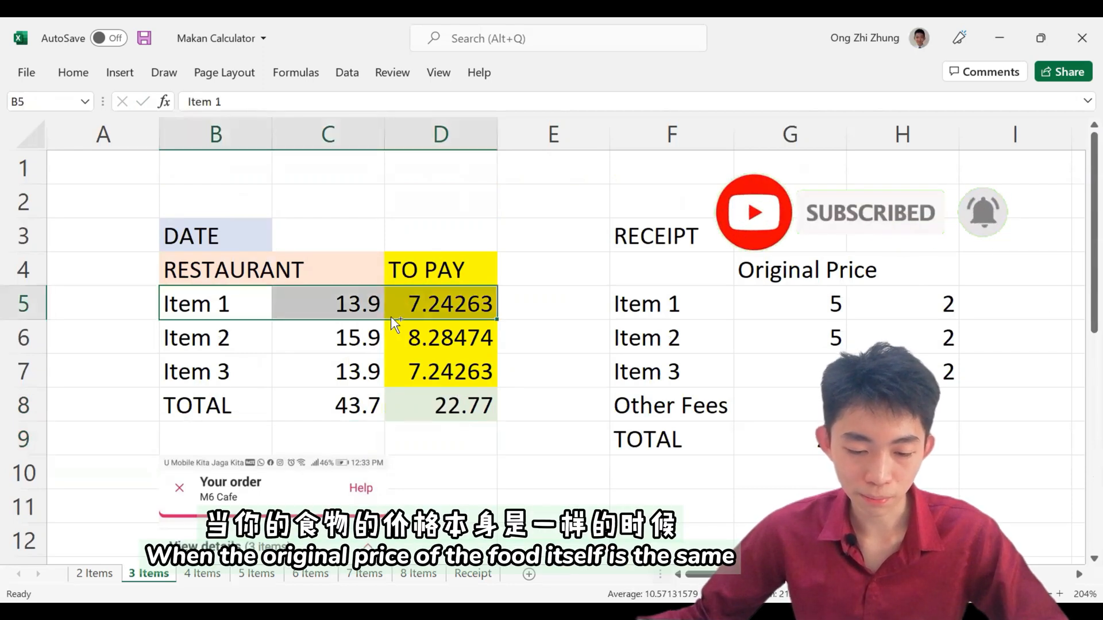
{"action": "left_click_drag", "start_coordinate": [206, 374], "coordinate": [424, 368], "text": "ctrl"}
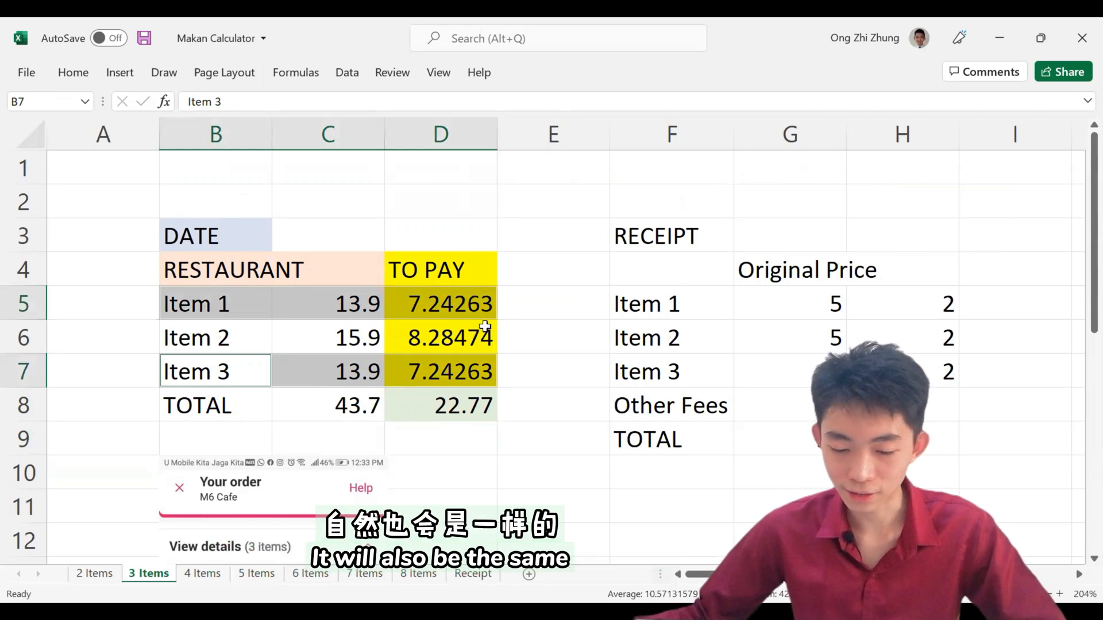
Step: Copy the three-item All 2 Eat Food Corner order picture from the Receipt sheet and paste it at E10 on the 3 Items sheet
{"action": "left_click", "coordinate": [473, 574]}
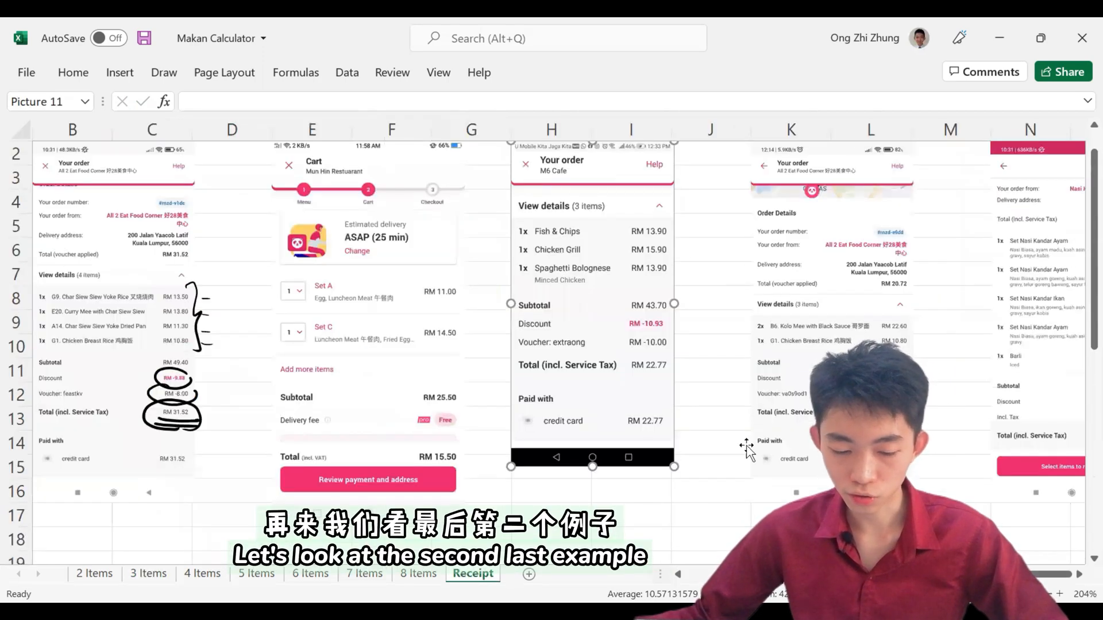
{"action": "left_click", "coordinate": [806, 390]}
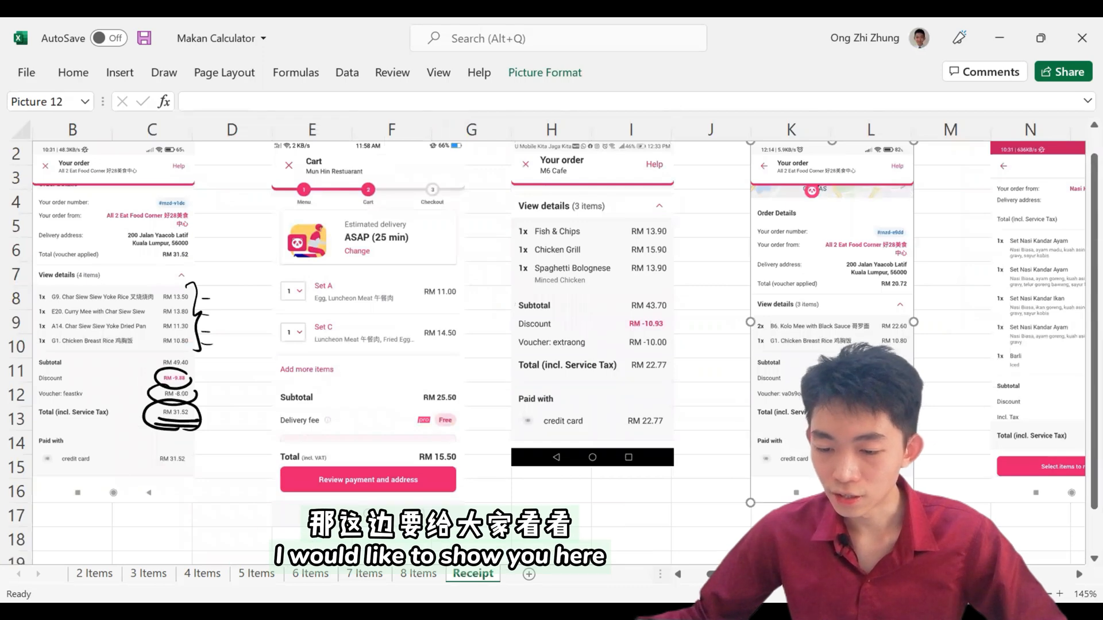
{"action": "scroll", "coordinate": [788, 340], "scroll_direction": "up", "scroll_amount": 5}
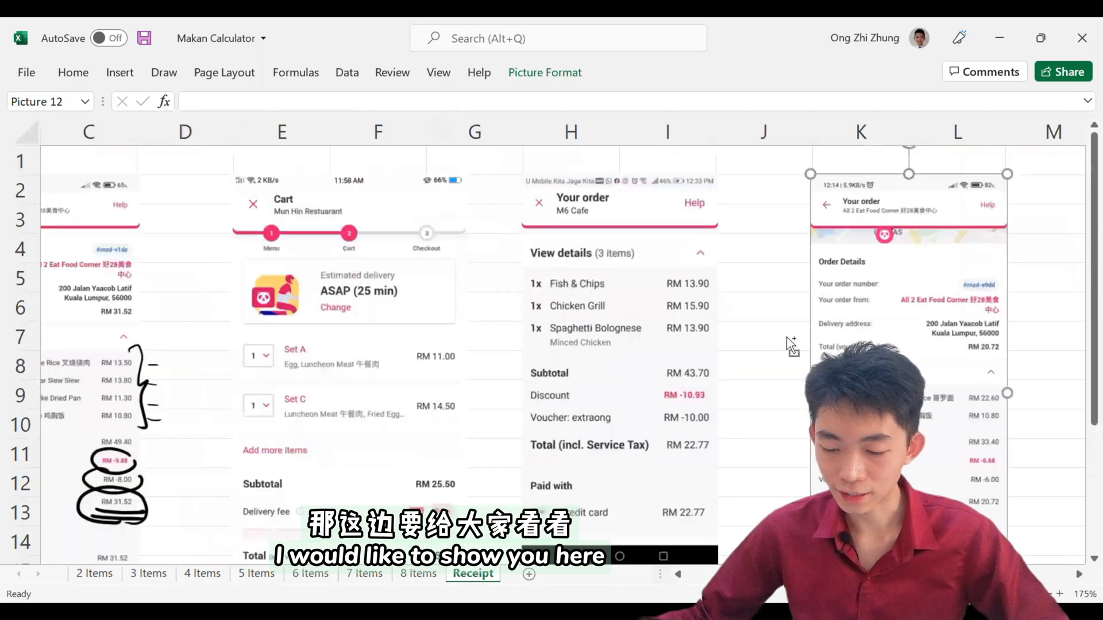
{"action": "scroll", "coordinate": [787, 340], "scroll_direction": "right", "scroll_amount": 3}
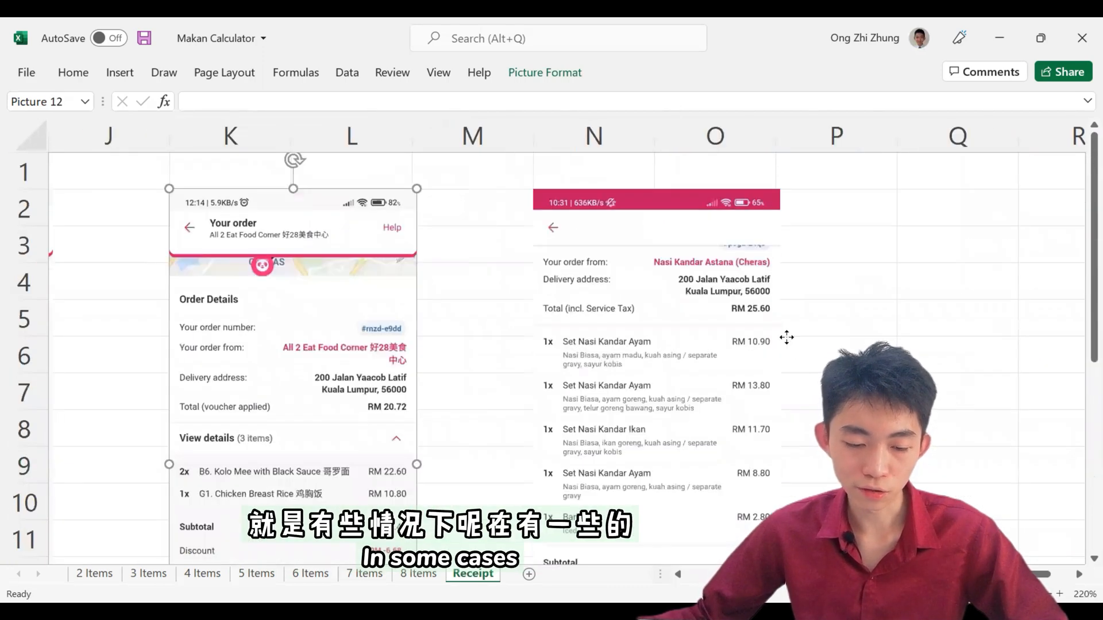
{"action": "left_click", "coordinate": [552, 384]}
{"action": "left_click", "coordinate": [337, 368]}
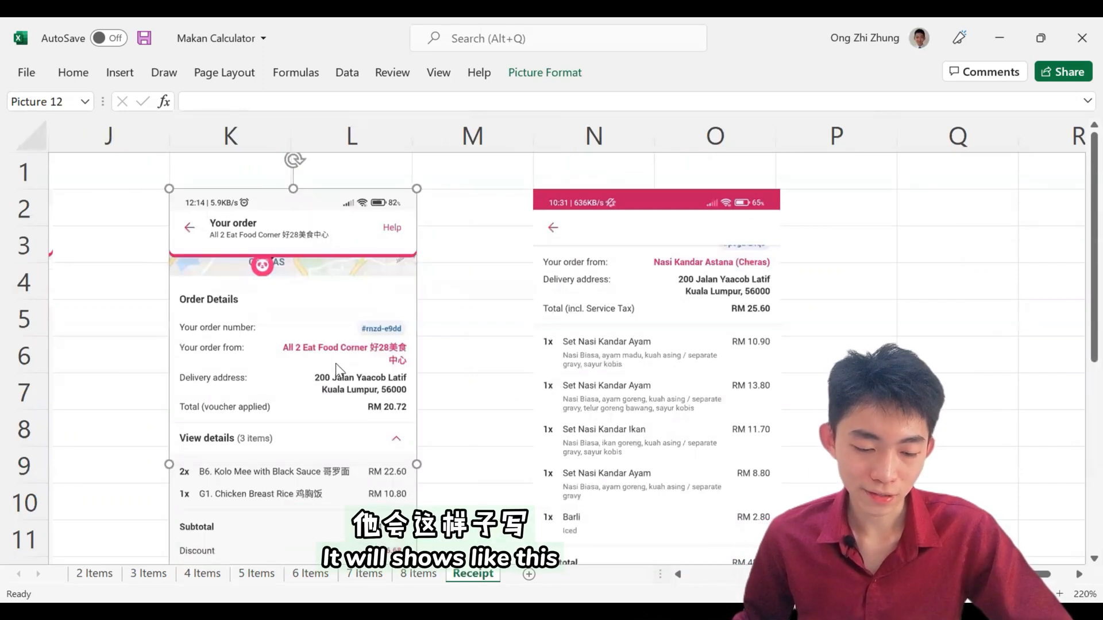
{"action": "key", "text": "Escape"}
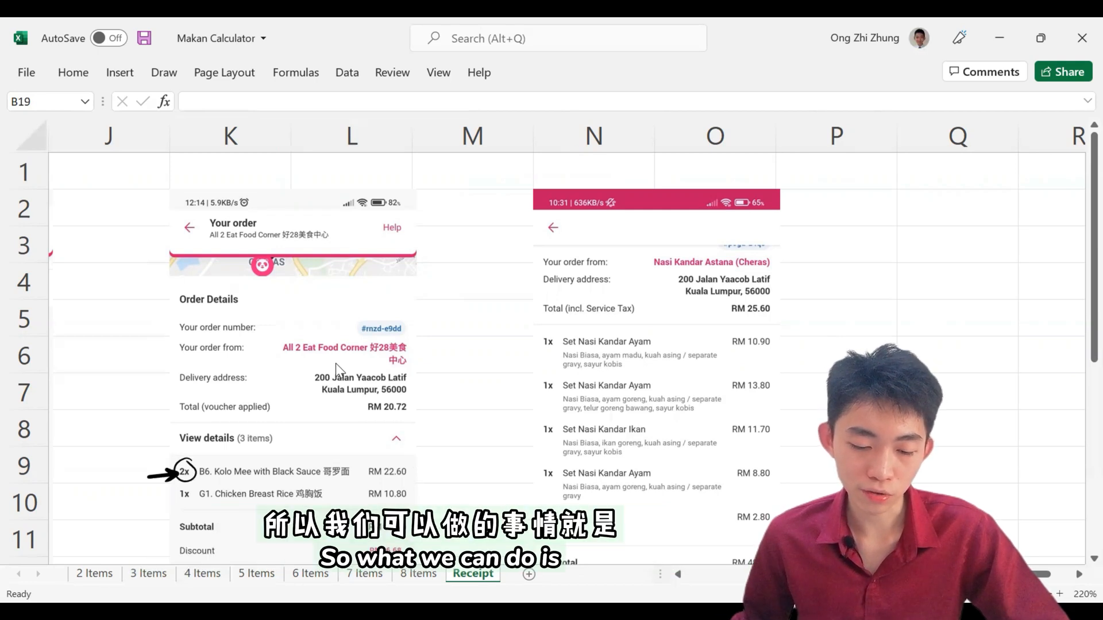
{"action": "left_click", "coordinate": [311, 359]}
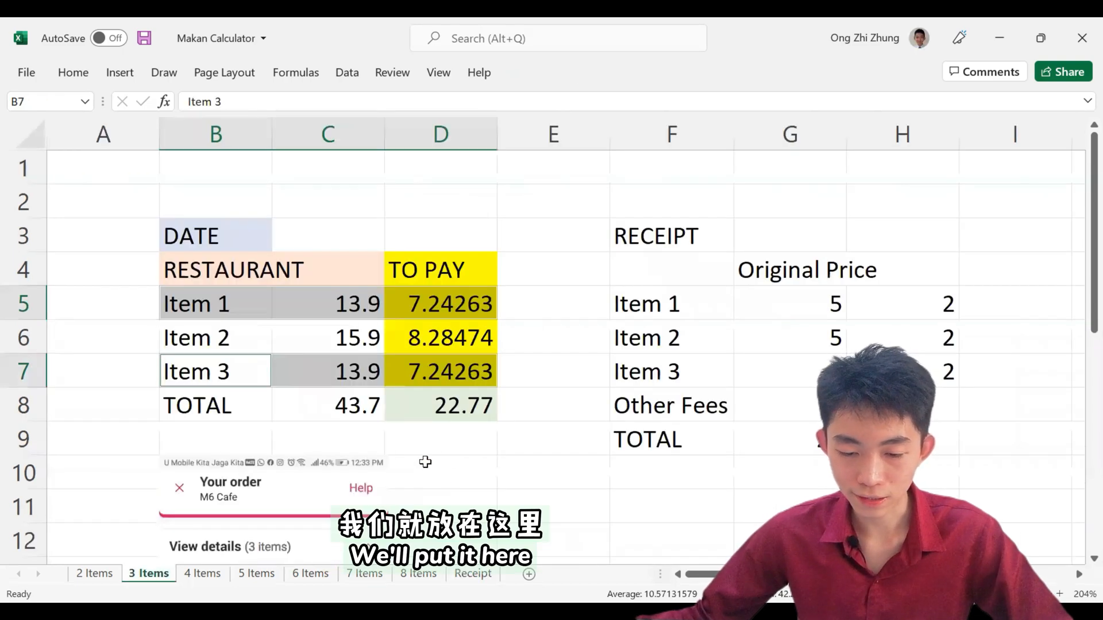
{"action": "scroll", "coordinate": [425, 464], "scroll_direction": "down", "scroll_amount": 2}
{"action": "left_click", "coordinate": [546, 276]}
{"action": "key", "text": "ctrl+v"}
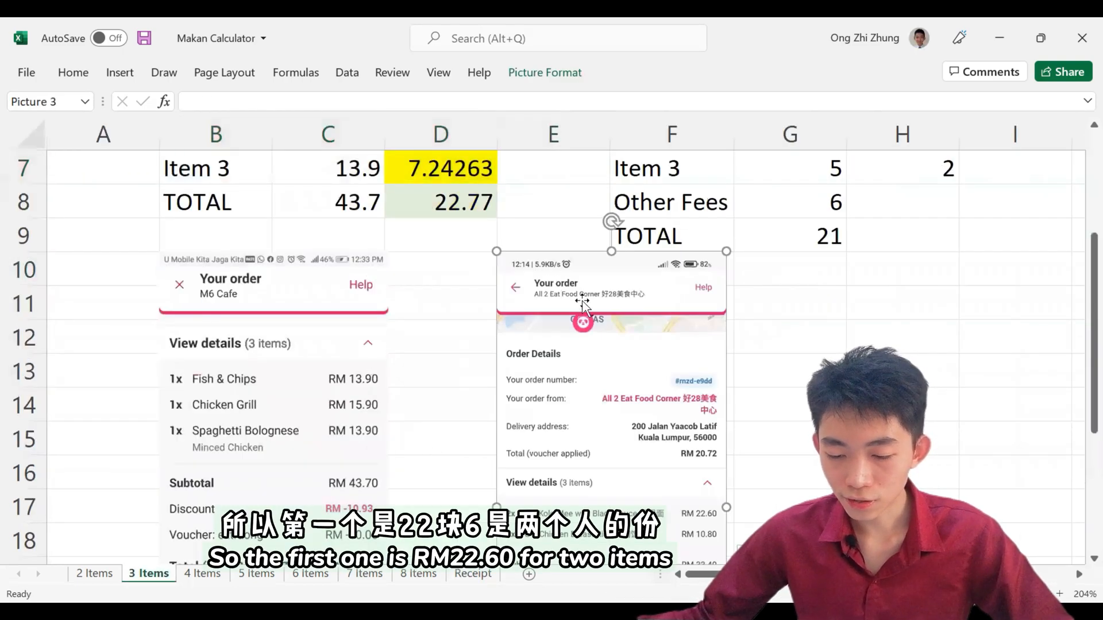
Step: Read the price of the two Kolo Mee portions and enter 11.3 each for Item 1 in C5 and Item 2 in C6
{"action": "scroll", "coordinate": [684, 368], "scroll_direction": "down", "scroll_amount": 1}
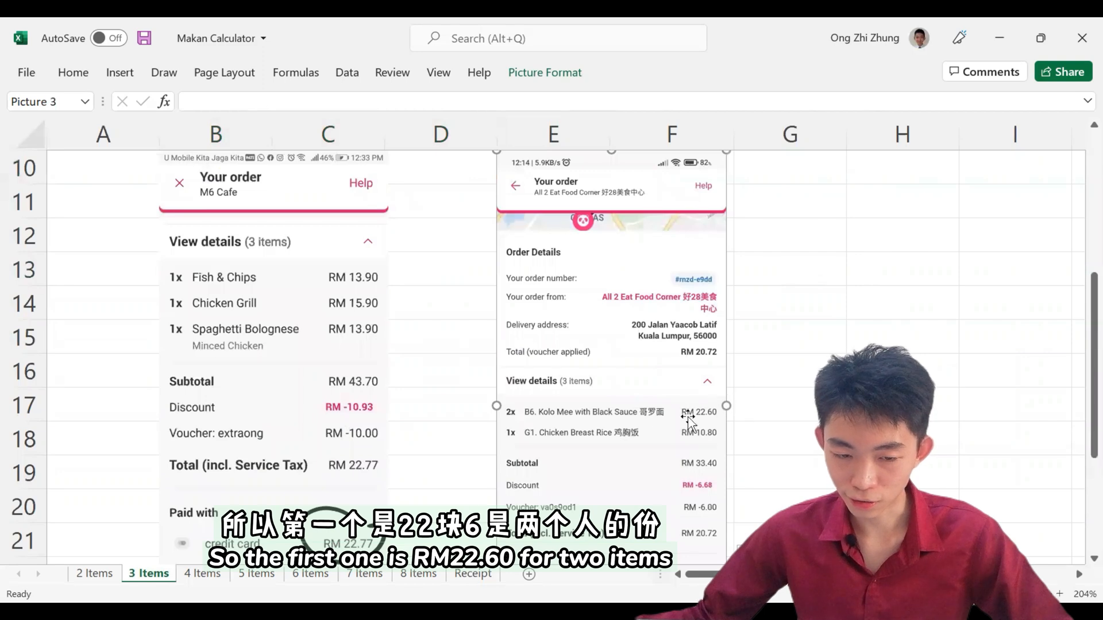
{"action": "scroll", "coordinate": [628, 421], "scroll_direction": "up", "scroll_amount": 1}
{"action": "scroll", "coordinate": [629, 421], "scroll_direction": "up", "scroll_amount": 2}
{"action": "left_click", "coordinate": [332, 295]}
{"action": "type", "text": "11.3"}
{"action": "key", "text": "Return"}
{"action": "type", "text": "11.3"}
{"action": "key", "text": "Return"}
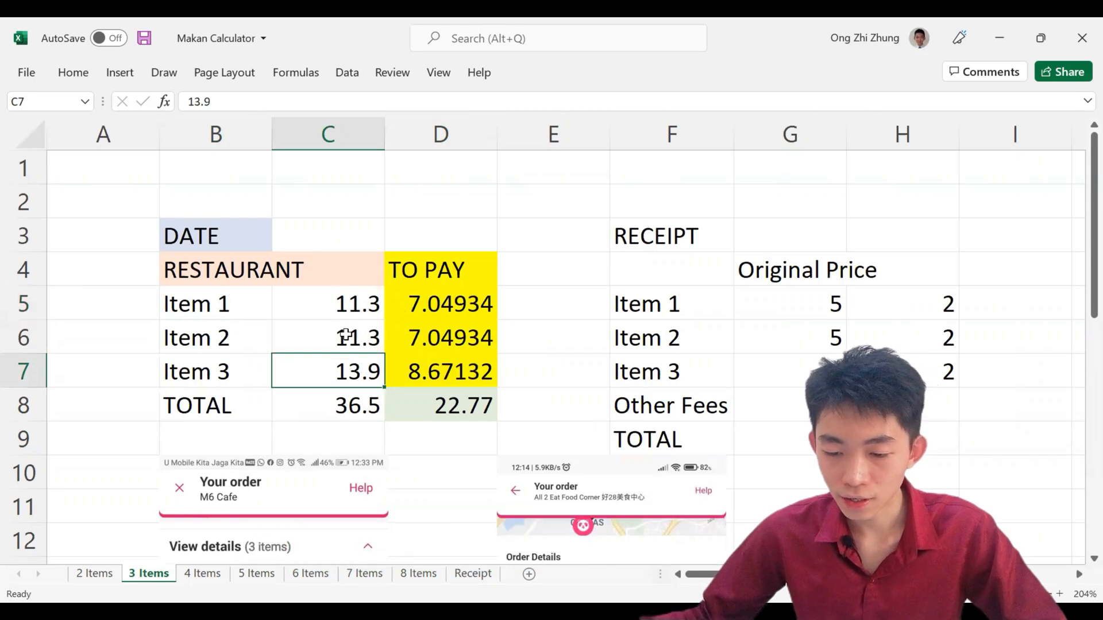
Step: Check the Chicken Breast Rice price on the pasted receipt and enter 10.8 for Item 3 in C7
{"action": "scroll", "coordinate": [346, 336], "scroll_direction": "down", "scroll_amount": 4}
{"action": "scroll", "coordinate": [347, 336], "scroll_direction": "up", "scroll_amount": 4}
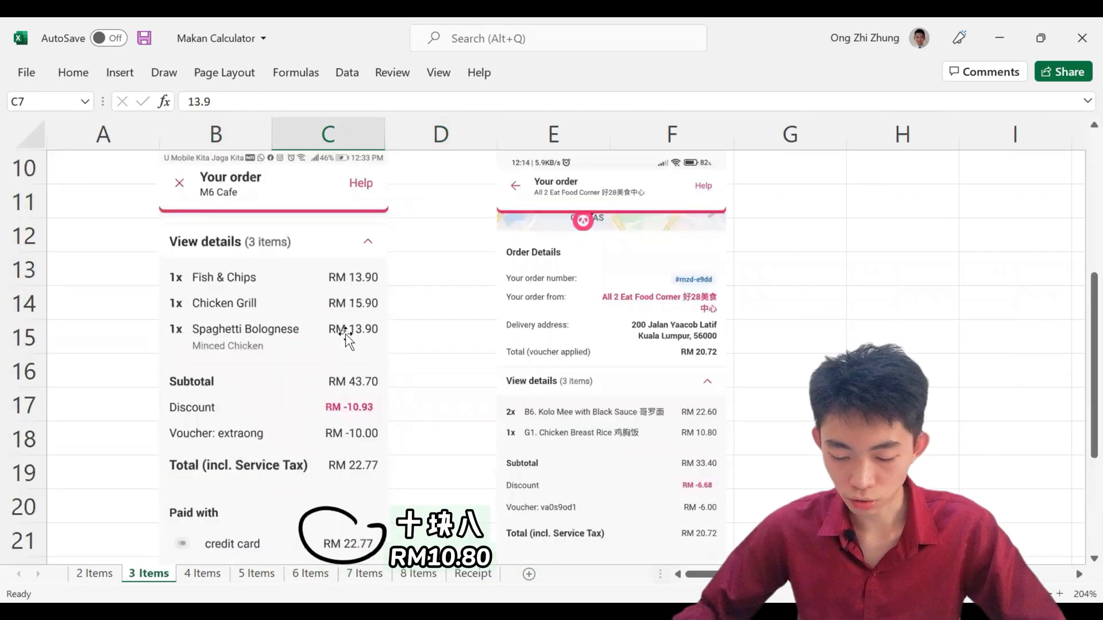
{"action": "type", "text": "10.8"}
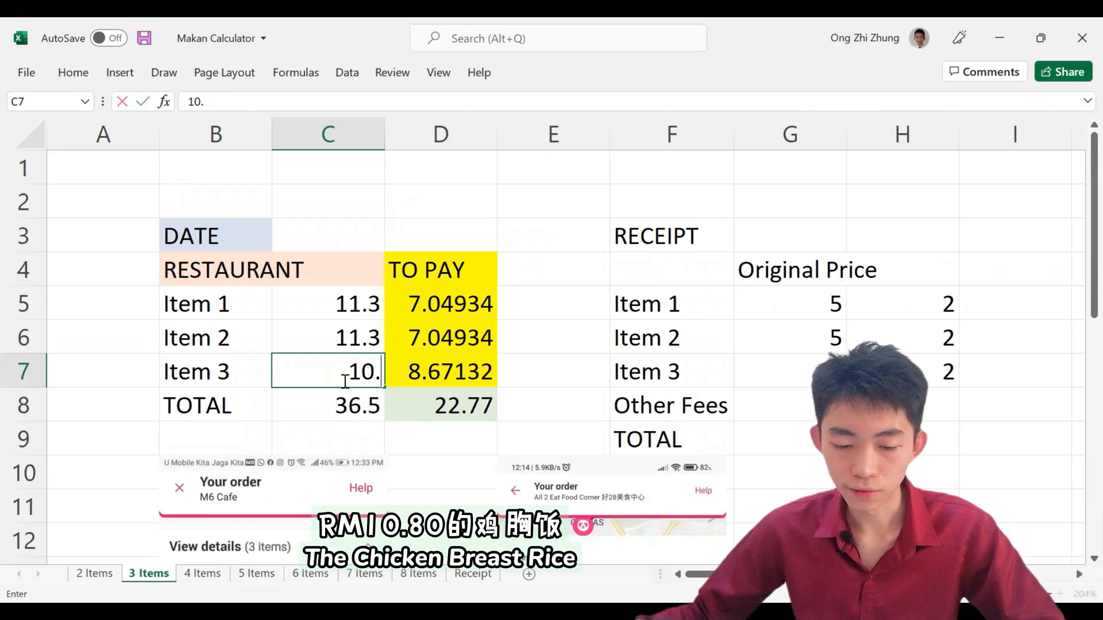
{"action": "key", "text": "Return"}
Step: Check the total on the All 2 Eat Food Corner receipt and set the TOTAL amount to pay in D8 to 20.72
{"action": "scroll", "coordinate": [413, 327], "scroll_direction": "down", "scroll_amount": 4}
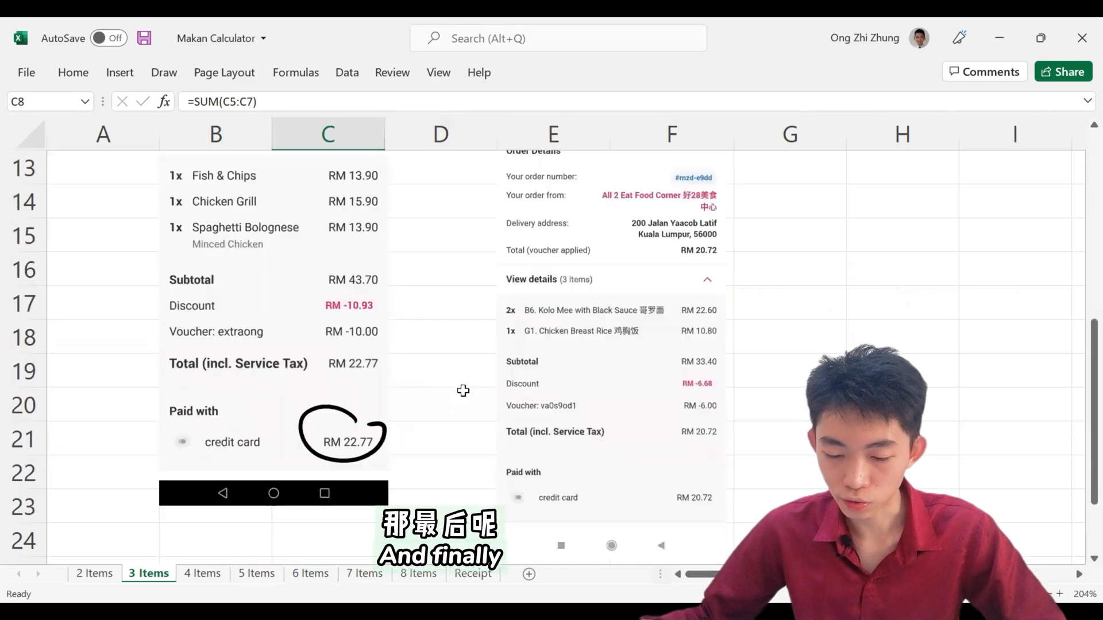
{"action": "scroll", "coordinate": [608, 423], "scroll_direction": "up", "scroll_amount": 4}
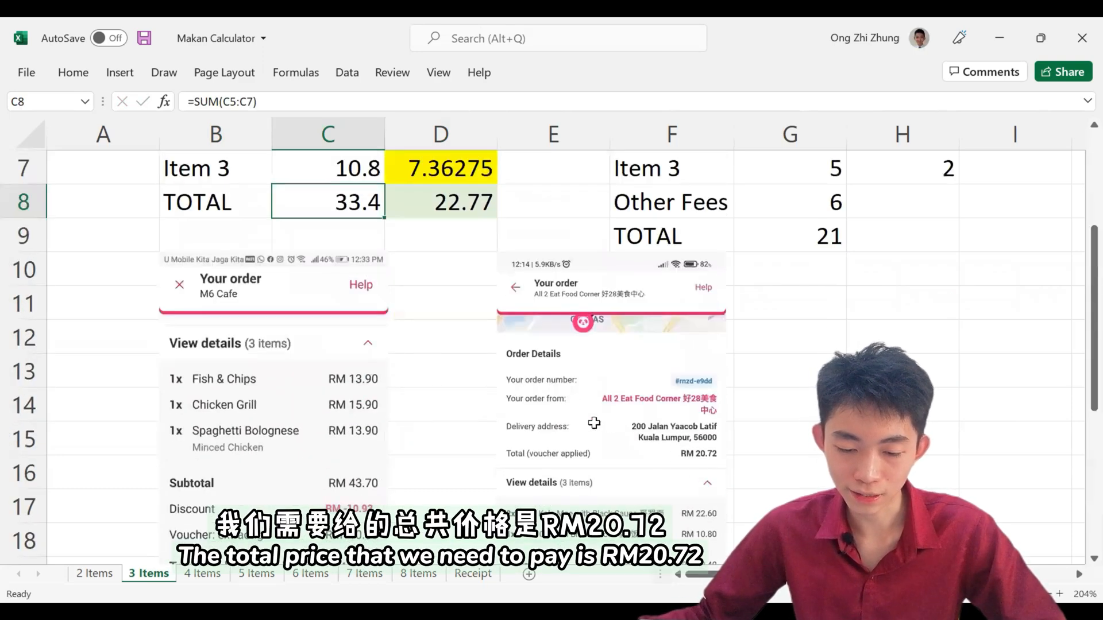
{"action": "left_click", "coordinate": [451, 415]}
{"action": "type", "text": "20.72"}
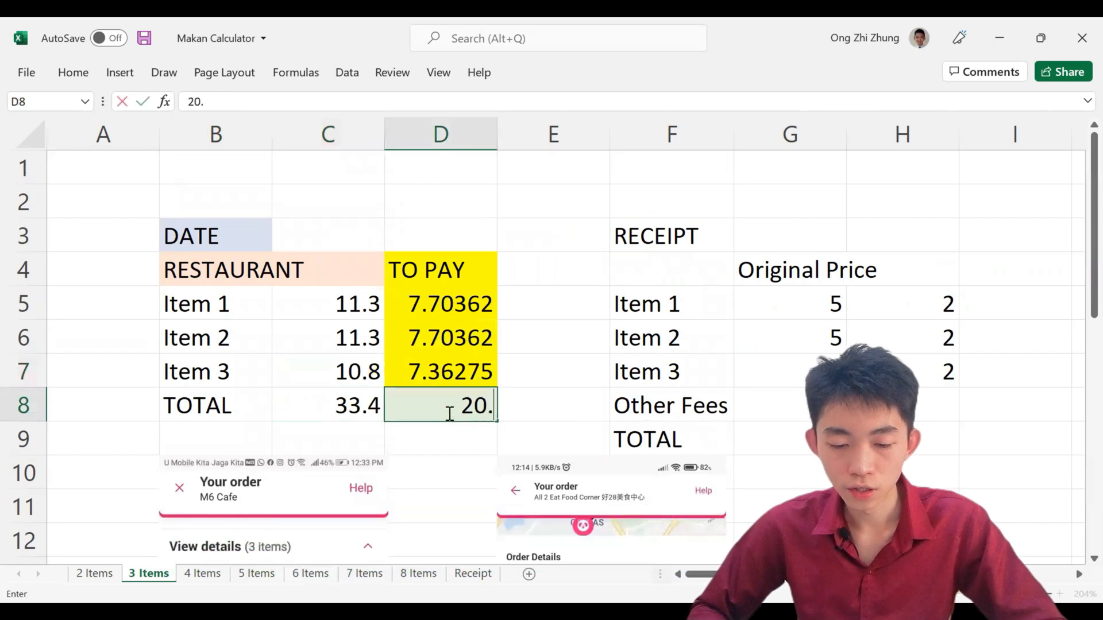
{"action": "key", "text": "Return"}
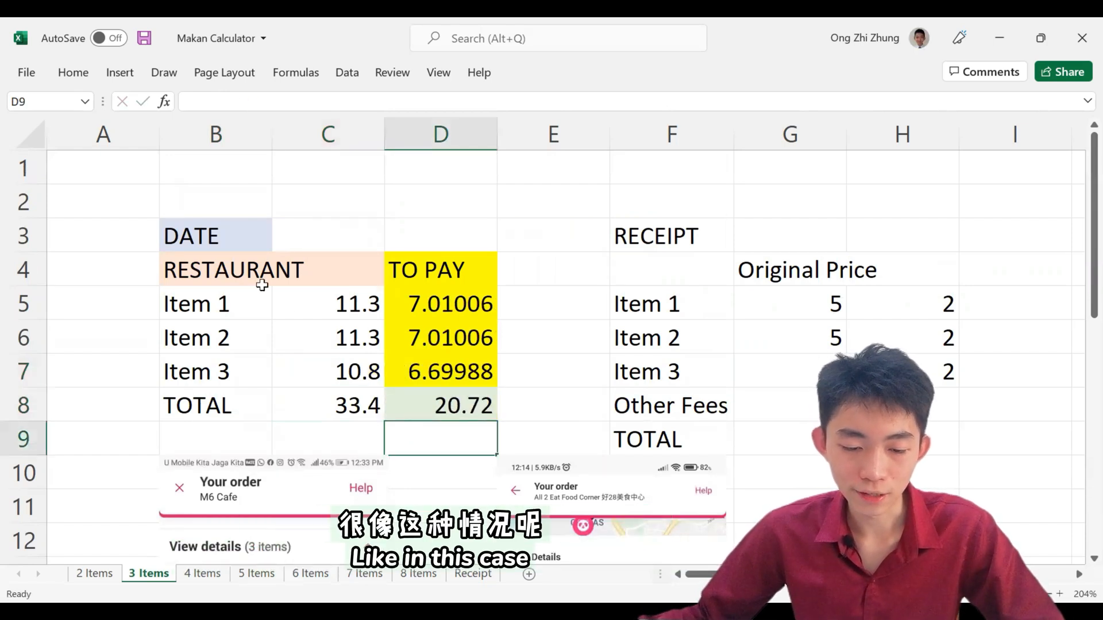
Step: Review the whole B3:D8 calculation table, comparing the prices and TO PAY amounts of Items 2 and 3
{"action": "left_click_drag", "start_coordinate": [251, 241], "coordinate": [452, 409]}
{"action": "left_click_drag", "start_coordinate": [356, 340], "coordinate": [371, 381]}
{"action": "left_click_drag", "start_coordinate": [455, 330], "coordinate": [455, 370]}
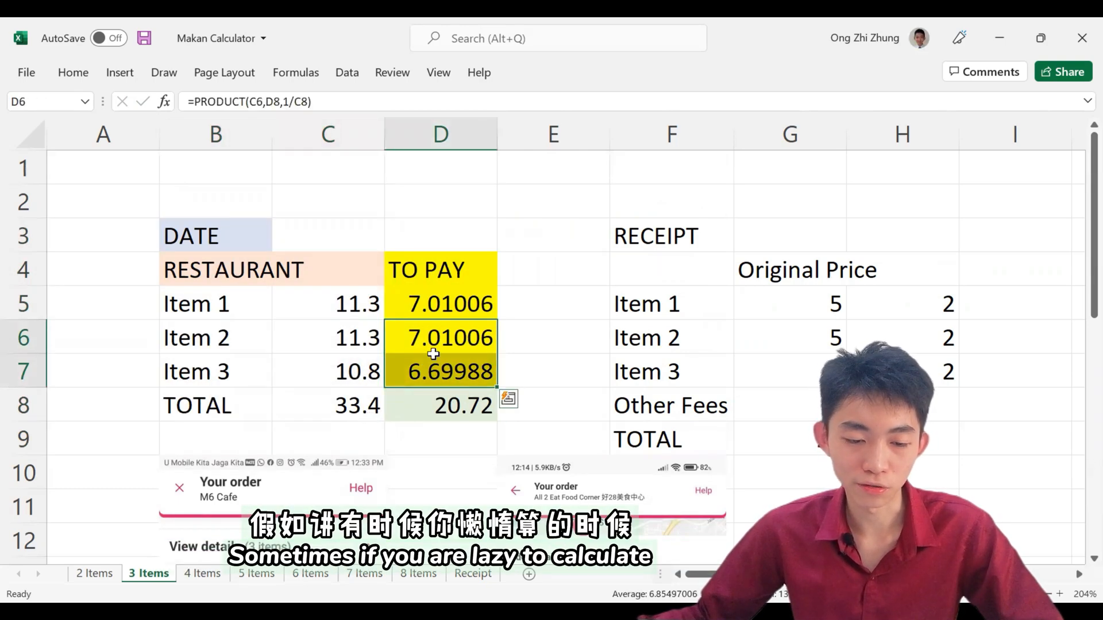
{"action": "left_click_drag", "start_coordinate": [256, 235], "coordinate": [439, 397]}
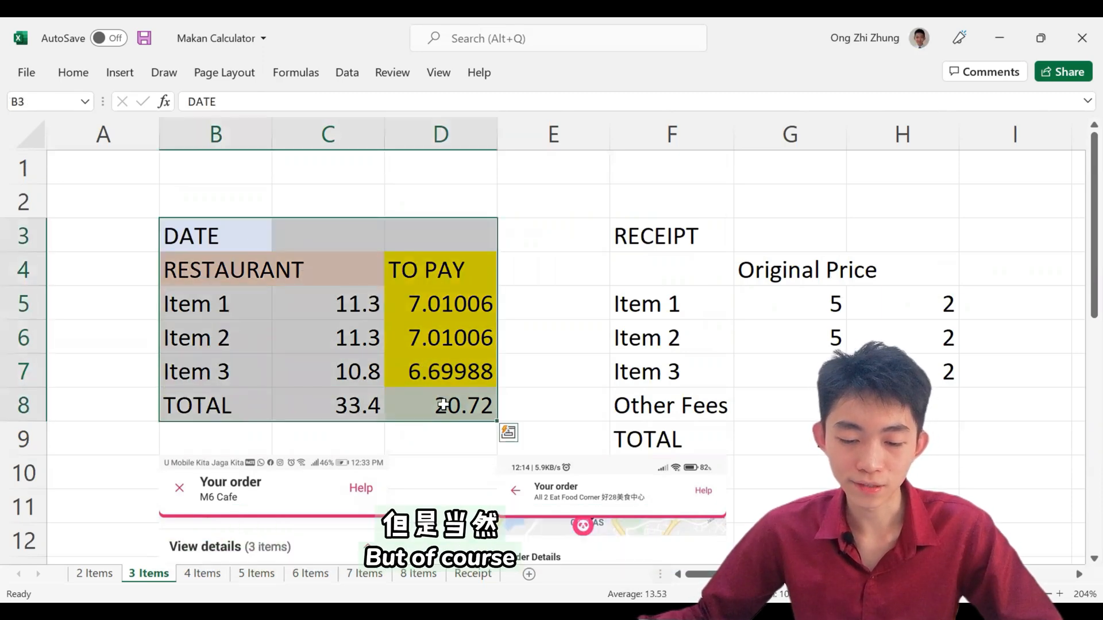
{"action": "left_click", "coordinate": [537, 375]}
{"action": "left_click_drag", "start_coordinate": [168, 236], "coordinate": [434, 409]}
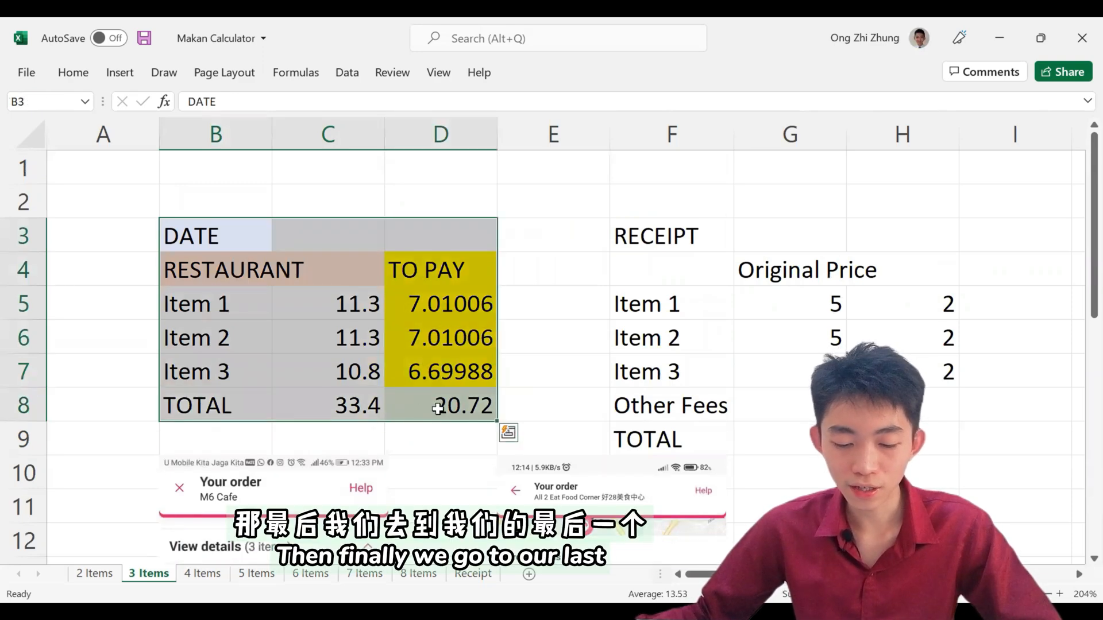
Step: Copy the Nasi Kandar Astana (Cheras) receipt picture from the Receipt sheet and paste it beside the table on the 5 Items sheet
{"action": "left_click", "coordinate": [473, 573]}
{"action": "left_click", "coordinate": [741, 422]}
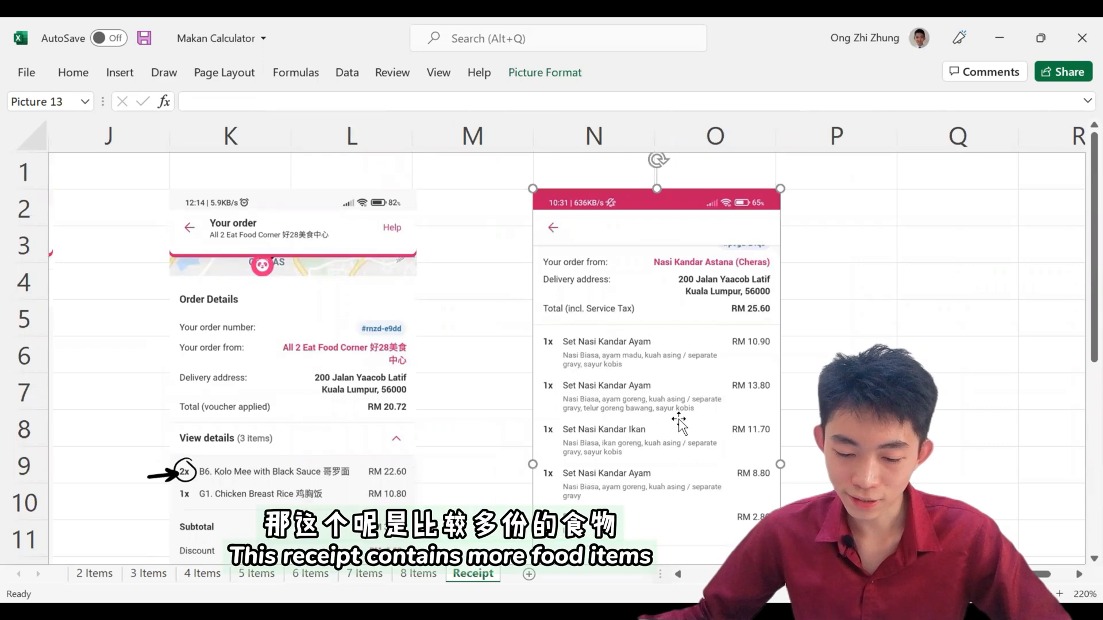
{"action": "scroll", "coordinate": [642, 353], "scroll_direction": "down", "scroll_amount": 1}
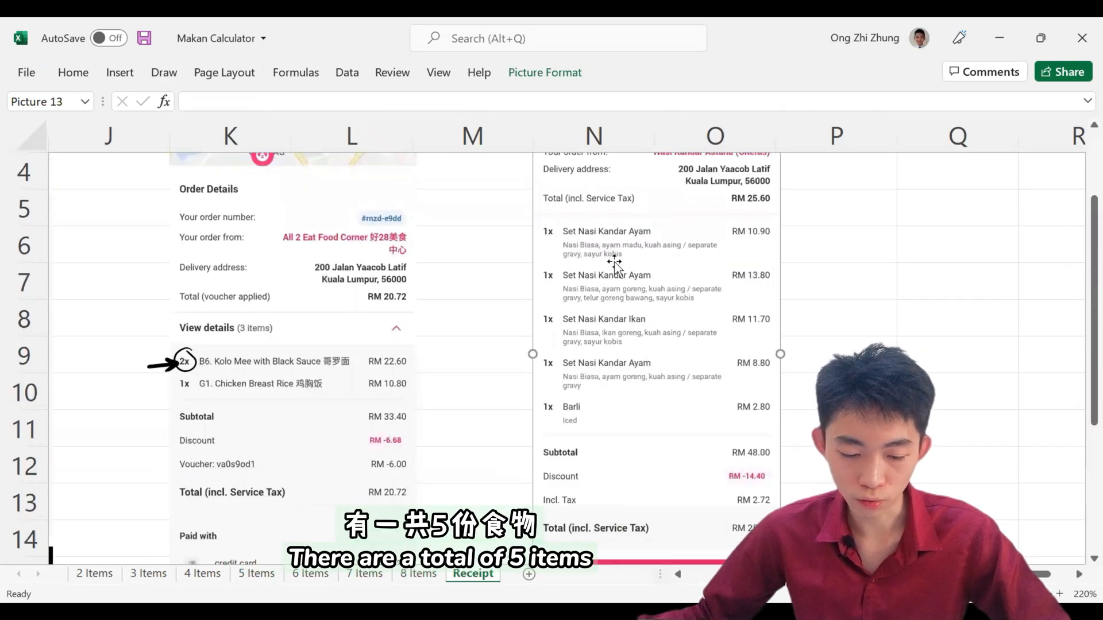
{"action": "left_click", "coordinate": [257, 574]}
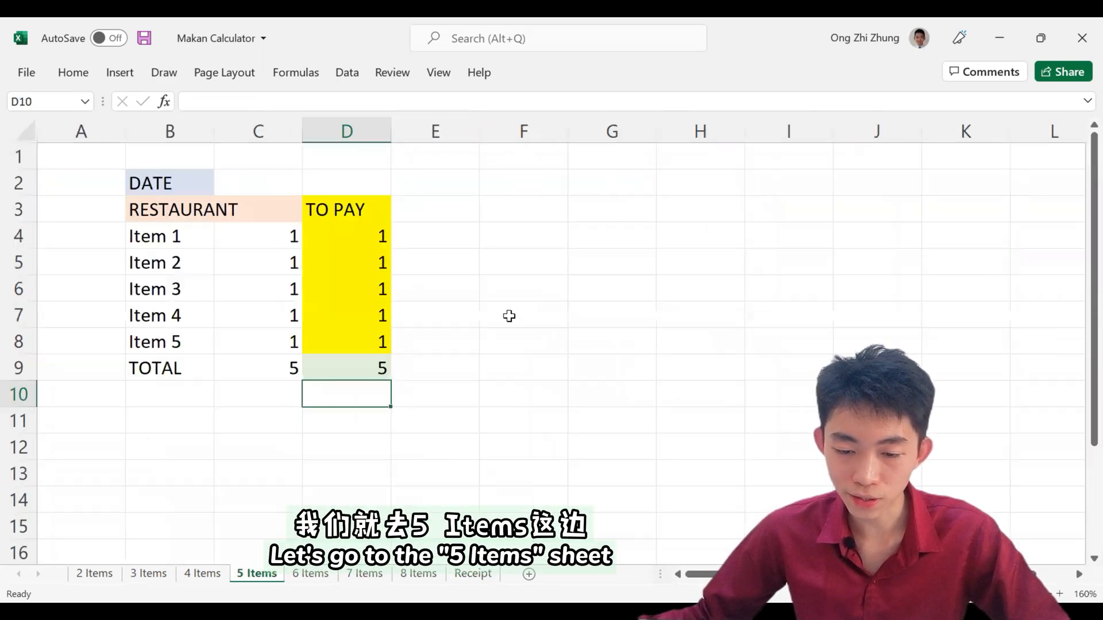
{"action": "key", "text": "ctrl+v"}
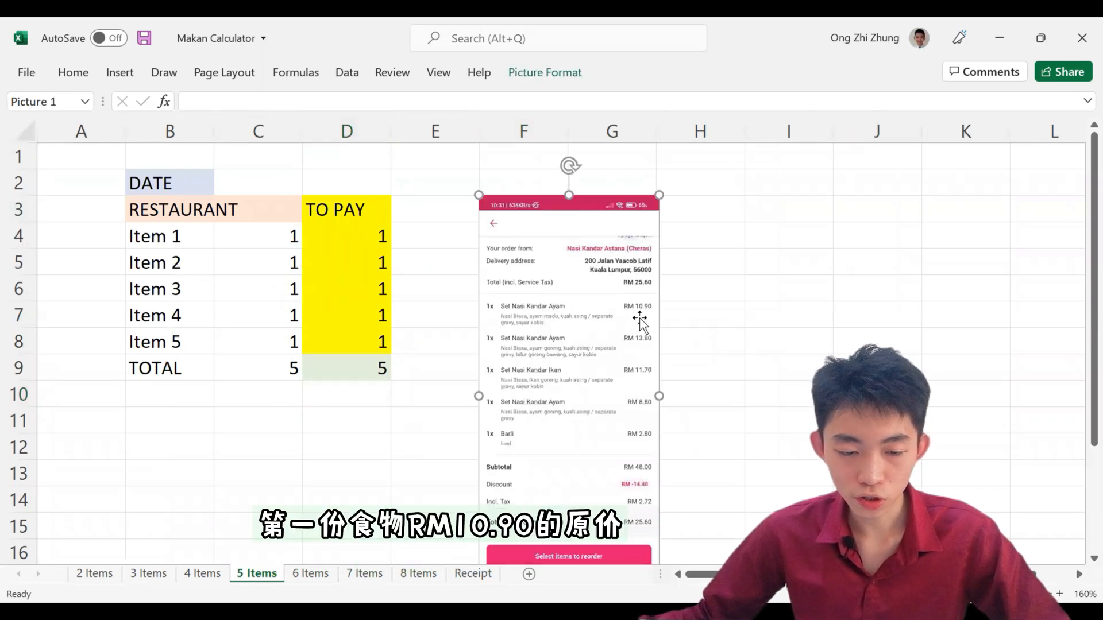
Step: Enter the original prices of the first three receipt dishes in C4:C6: 10.9 for Item 1, 13.8 for Item 2 and 11.7 for Item 3
{"action": "left_click", "coordinate": [238, 242]}
{"action": "type", "text": "10.9"}
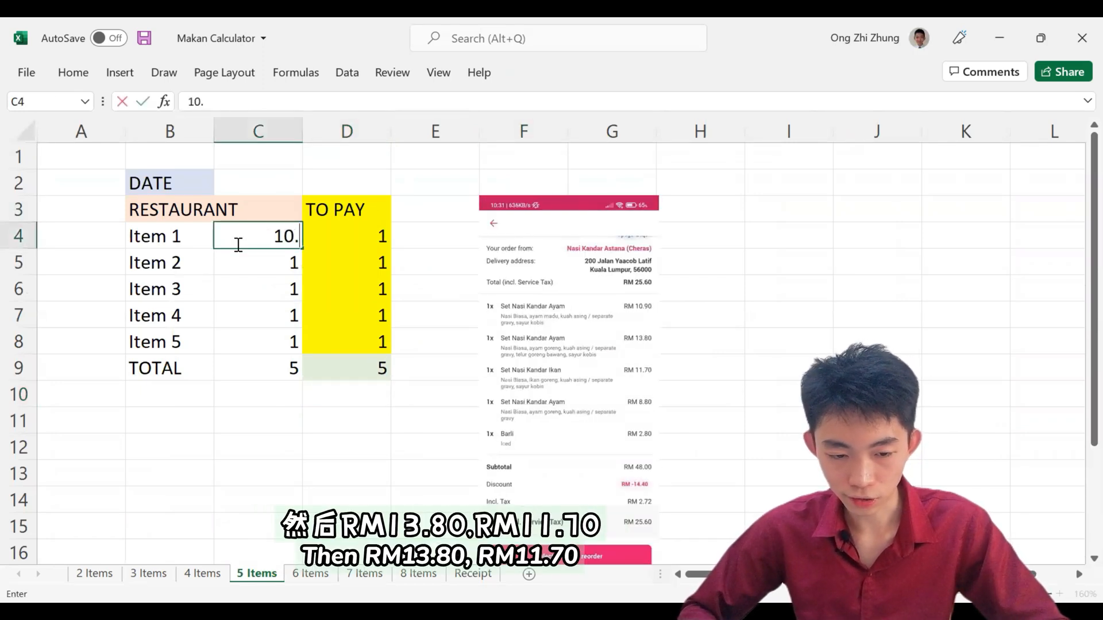
{"action": "key", "text": "Return"}
{"action": "type", "text": "13.8"}
{"action": "key", "text": "Return"}
{"action": "type", "text": "11.7"}
{"action": "key", "text": "Return"}
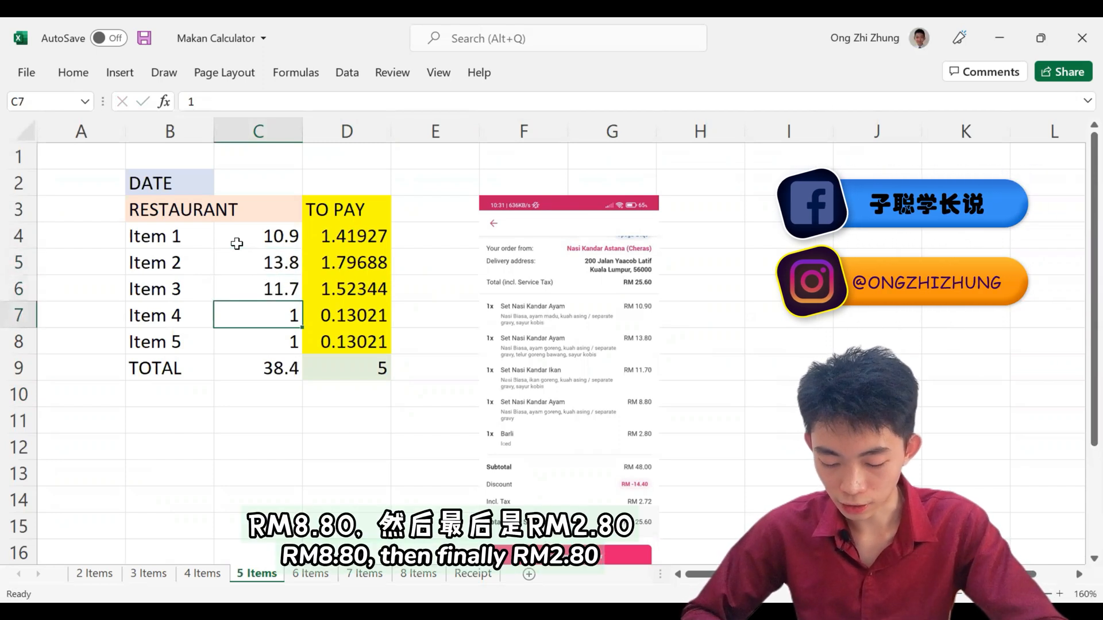
Step: Enter the remaining receipt prices, 8.8 for Item 4 in C7 and 2.8 for Item 5 in C8
{"action": "type", "text": "13.8"}
{"action": "key", "text": "Return"}
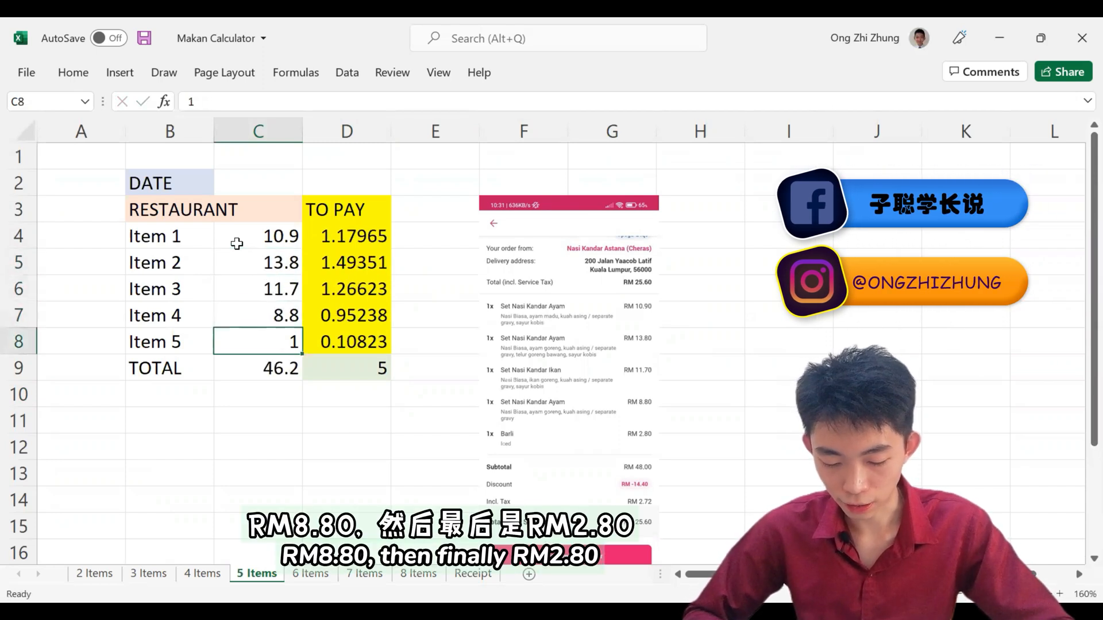
{"action": "type", "text": "2.8"}
{"action": "key", "text": "Return"}
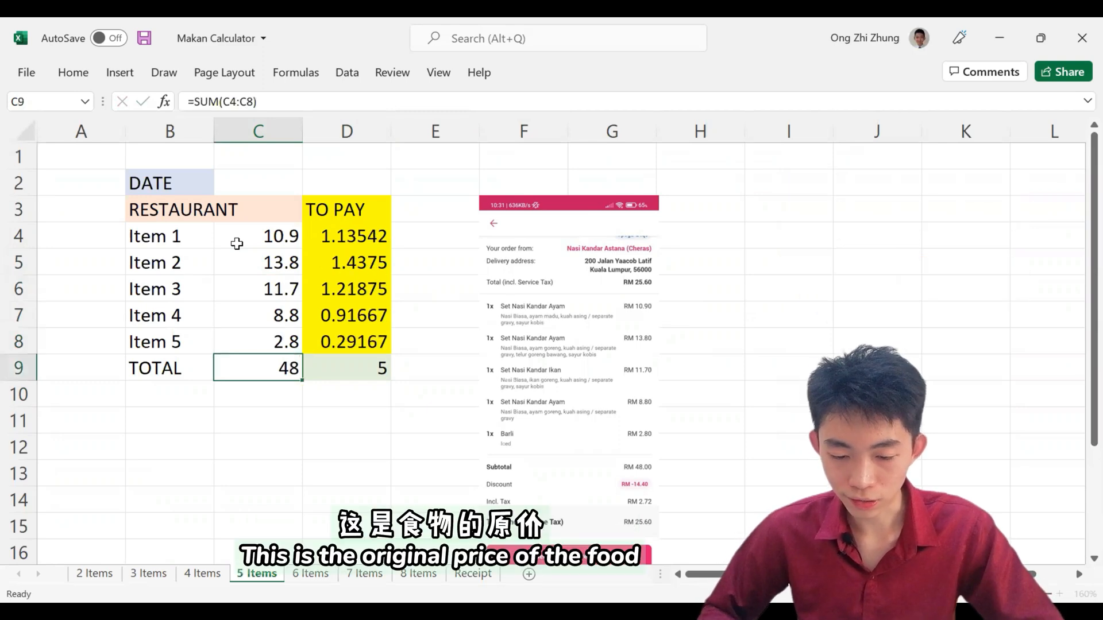
Step: Set the TOTAL amount to pay in D9 to 25.6 and review the whole B2:D9 calculation table
{"action": "key", "text": "Right"}
{"action": "type", "text": "25.6"}
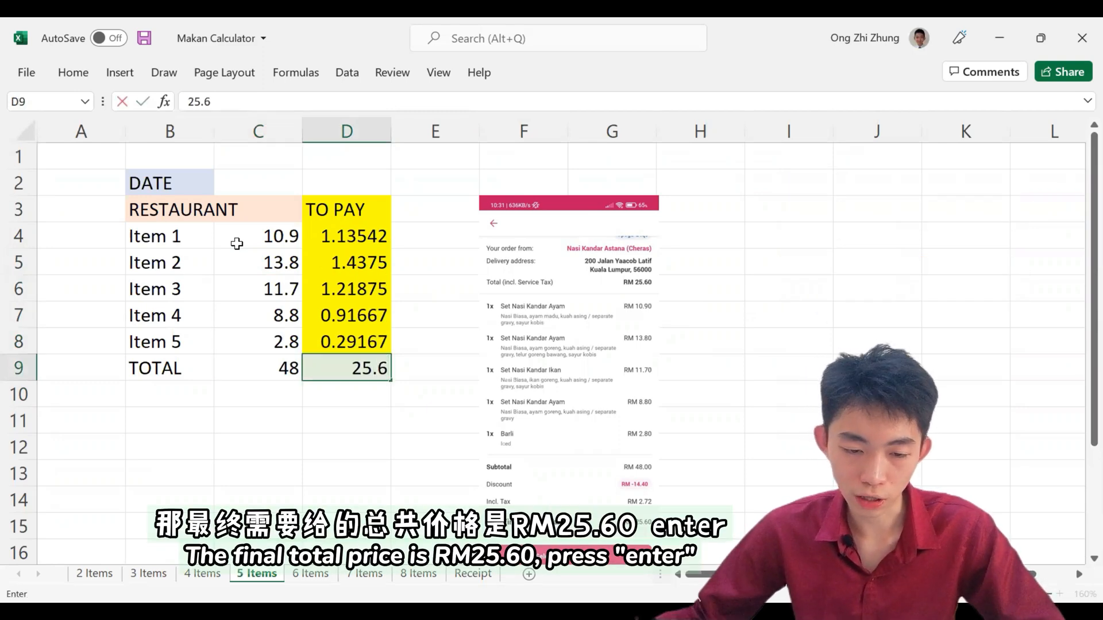
{"action": "key", "text": "Return"}
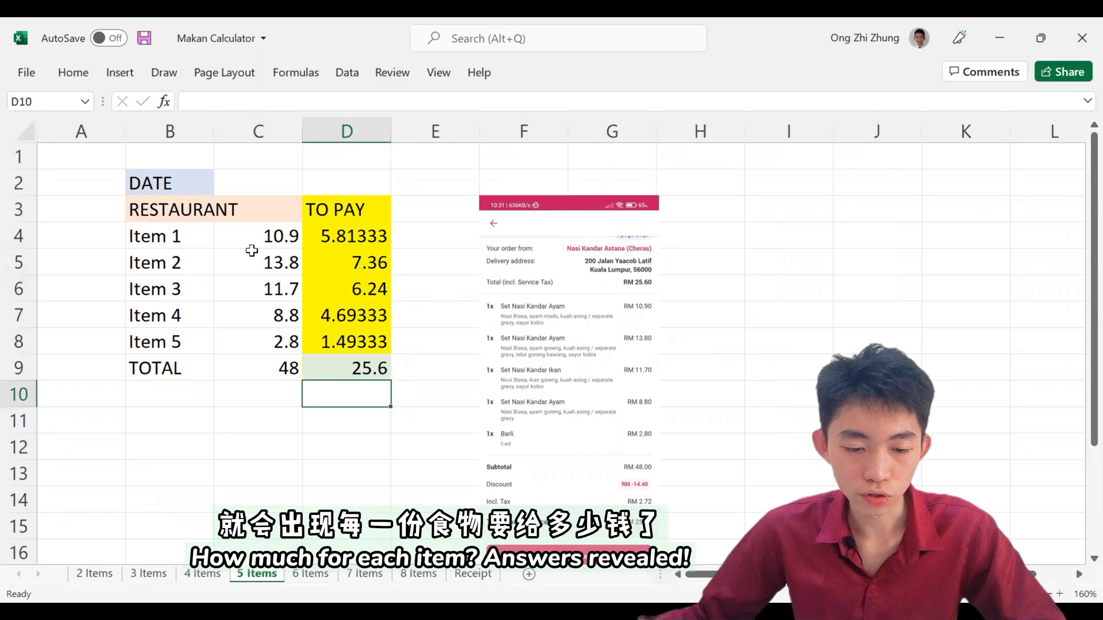
{"action": "left_click_drag", "start_coordinate": [155, 187], "coordinate": [353, 363]}
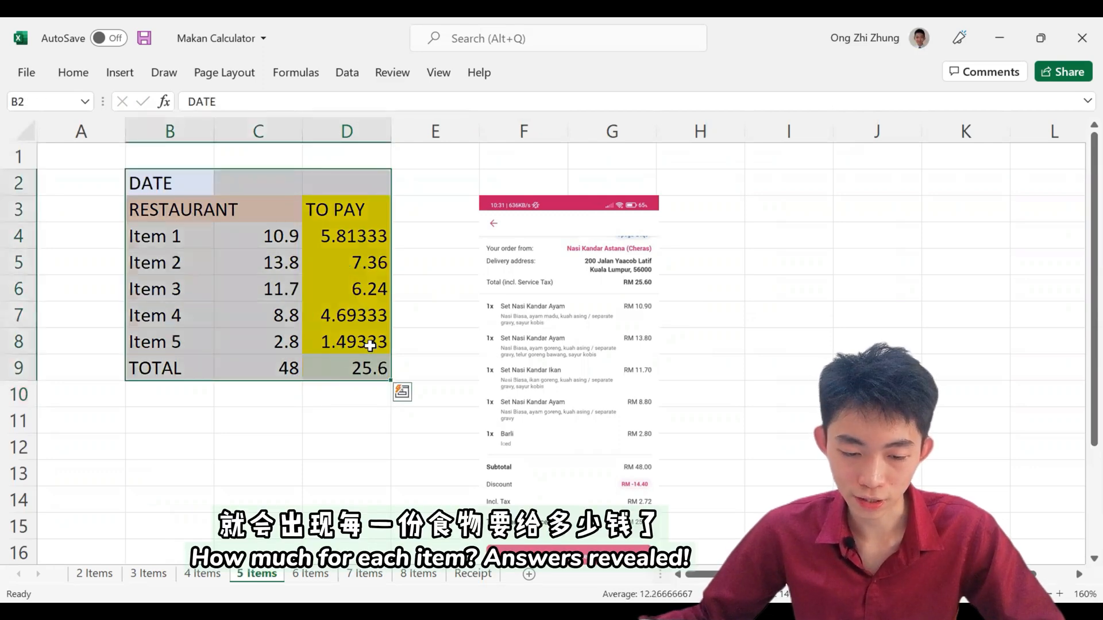
{"action": "left_click", "coordinate": [422, 359]}
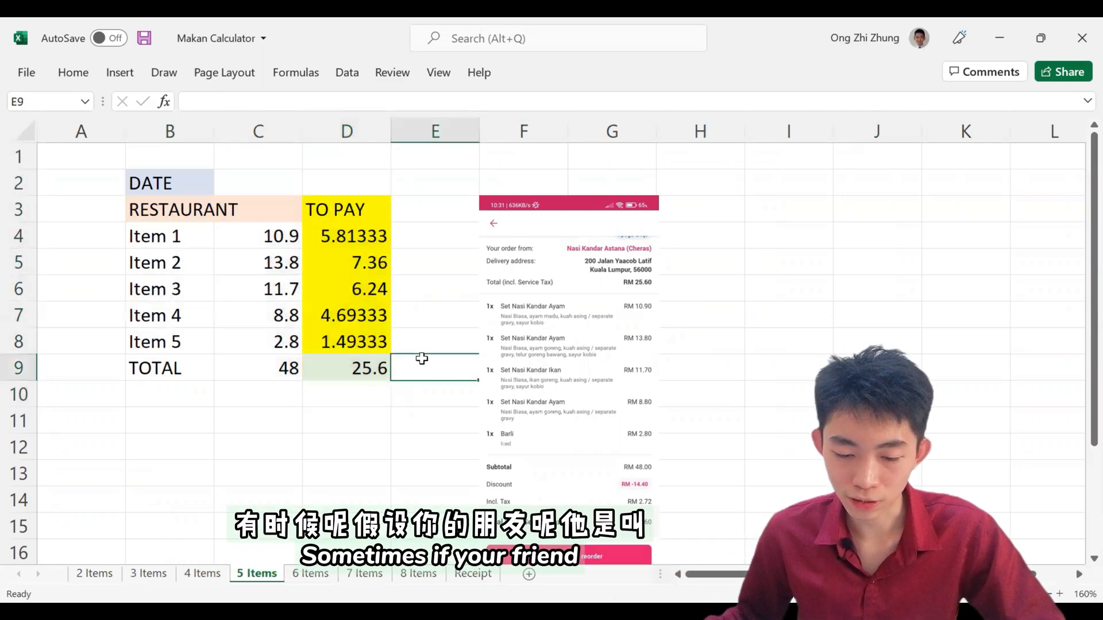